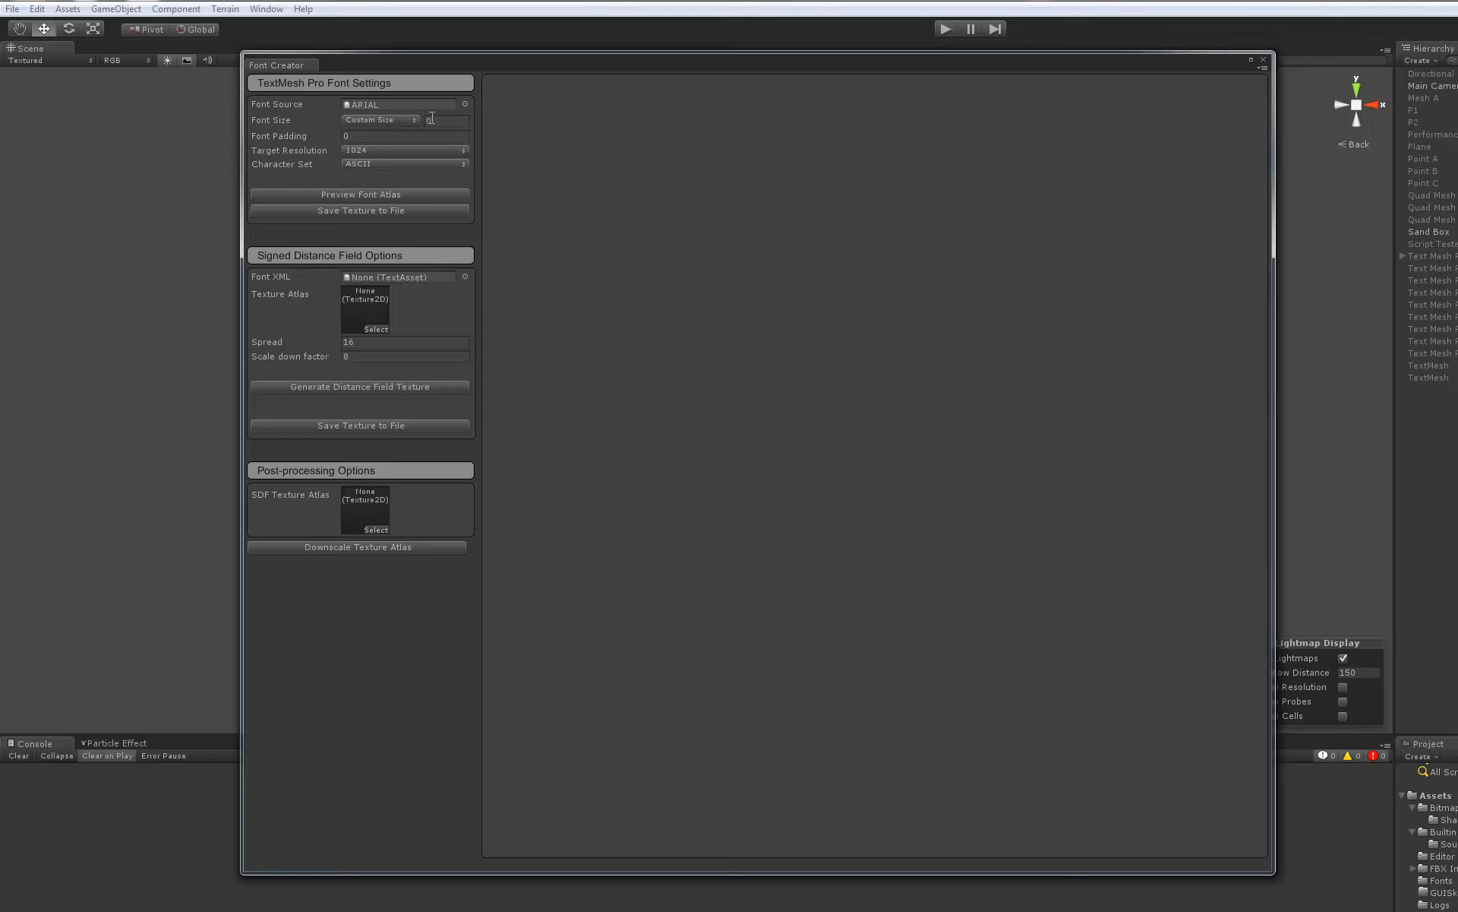
Set the font size to Auto Sizing and preview the ARIAL font atlas at 1024 resolution with the ASCII character set
click(379, 120)
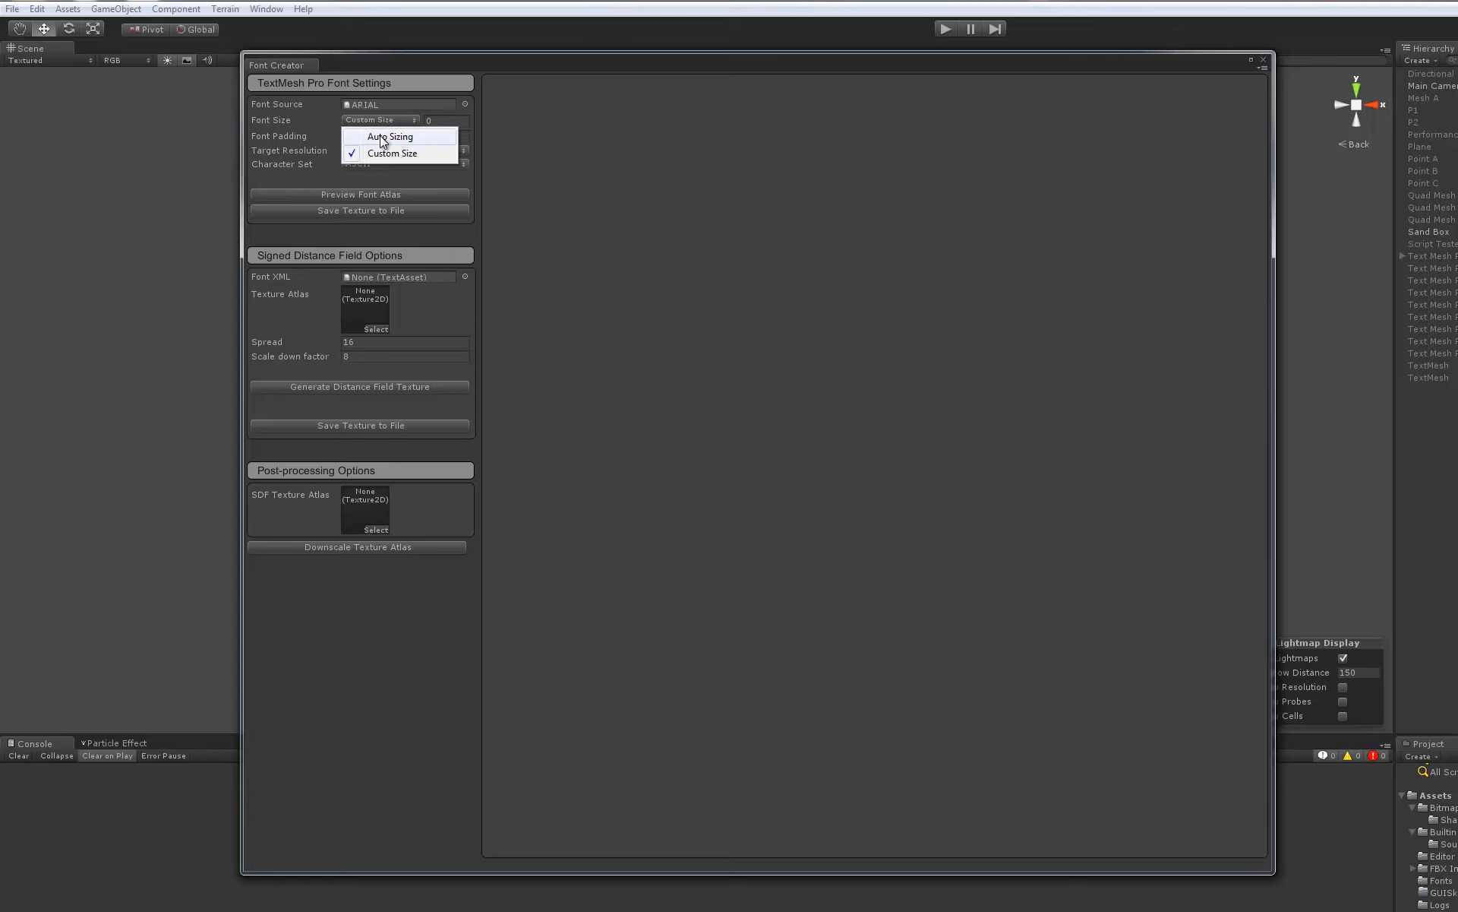
click(391, 134)
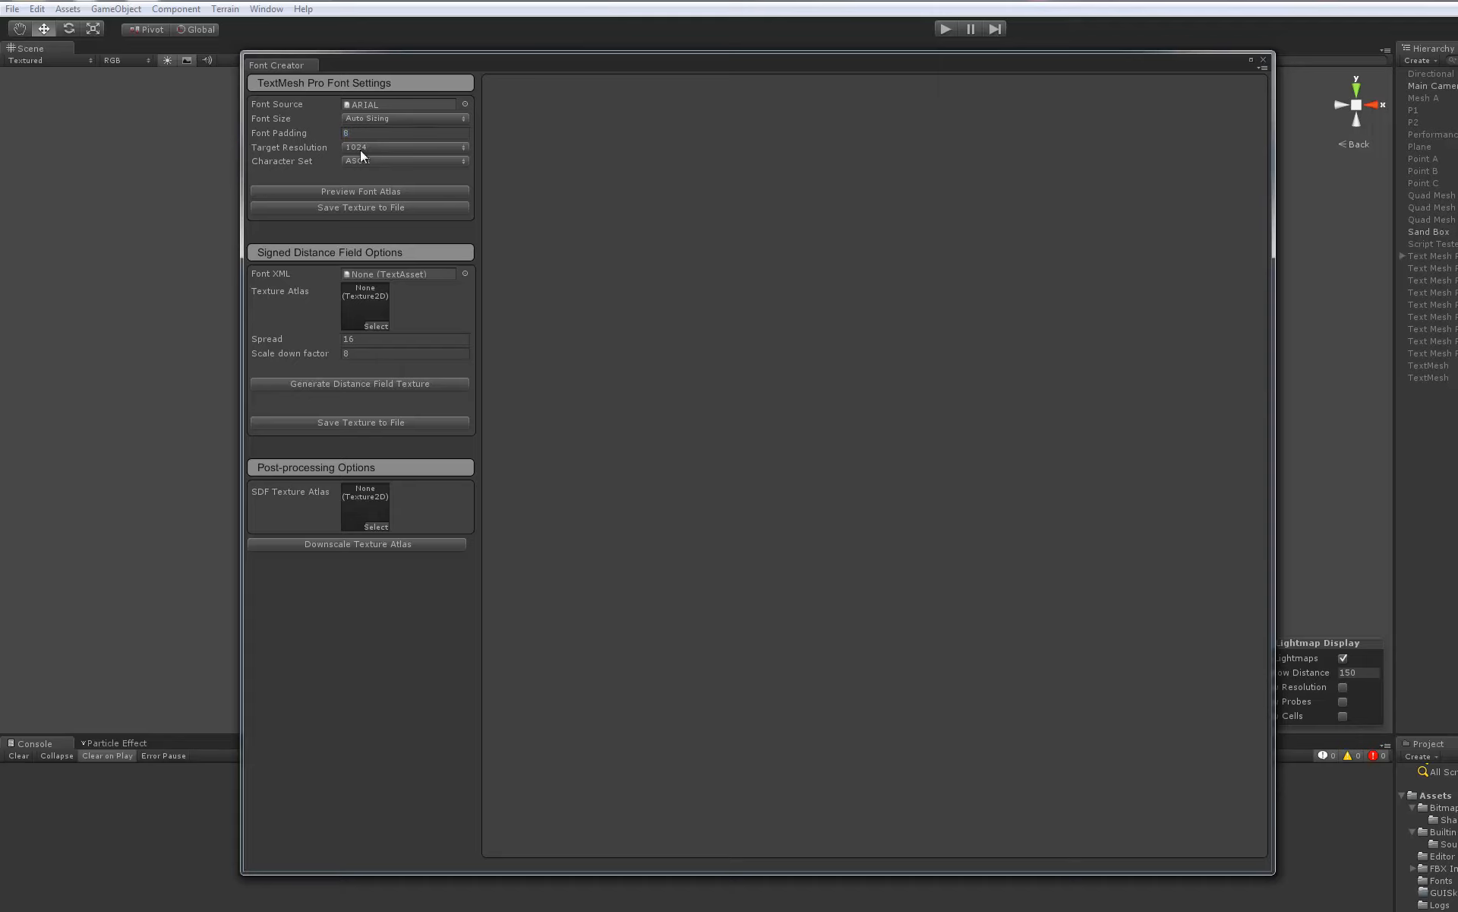
click(361, 149)
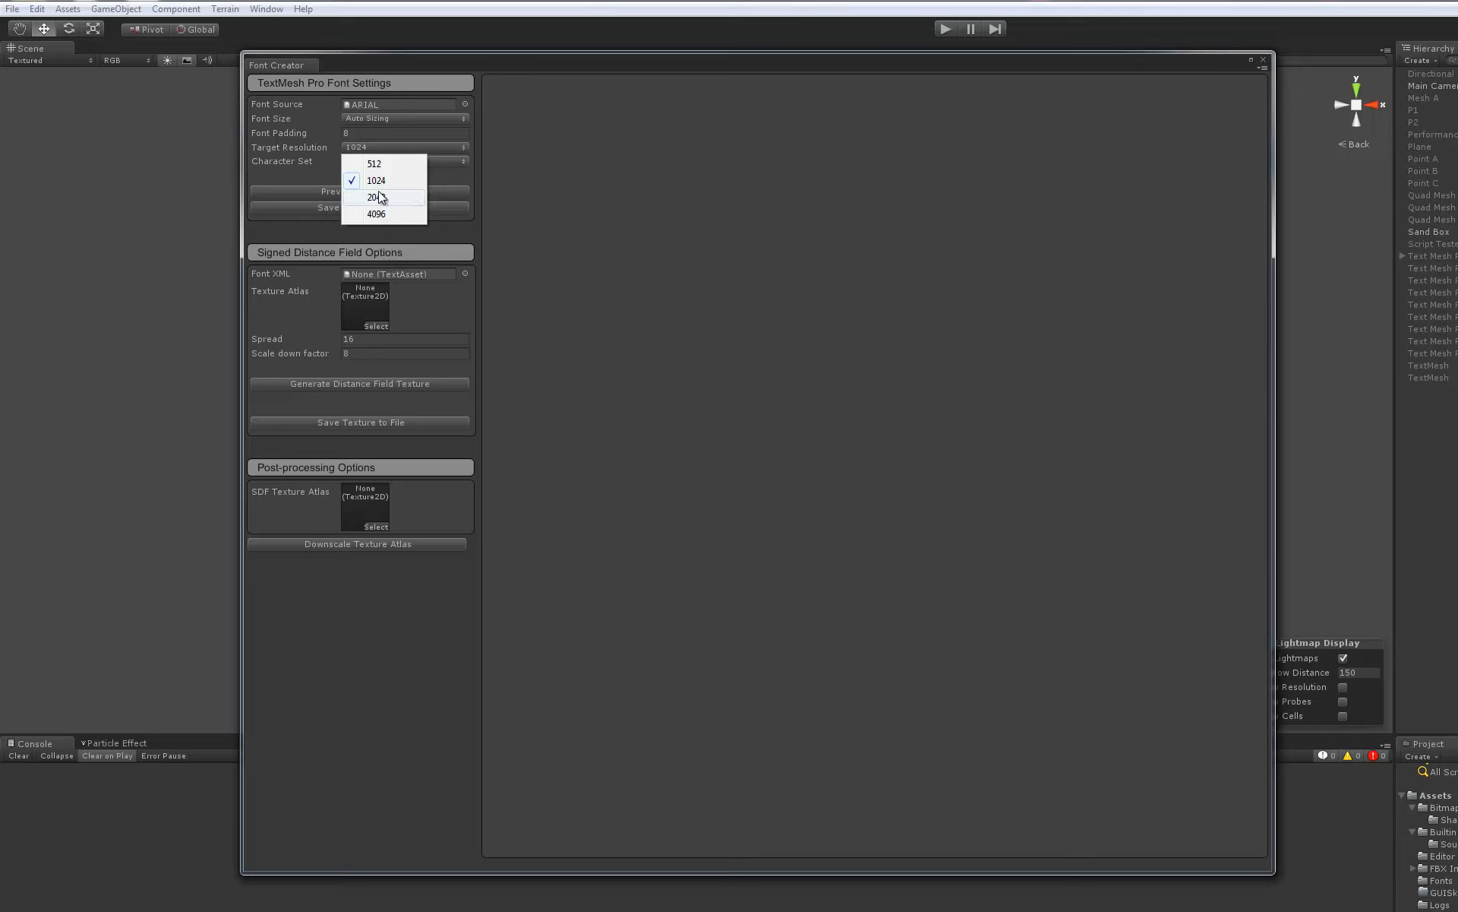
click(417, 227)
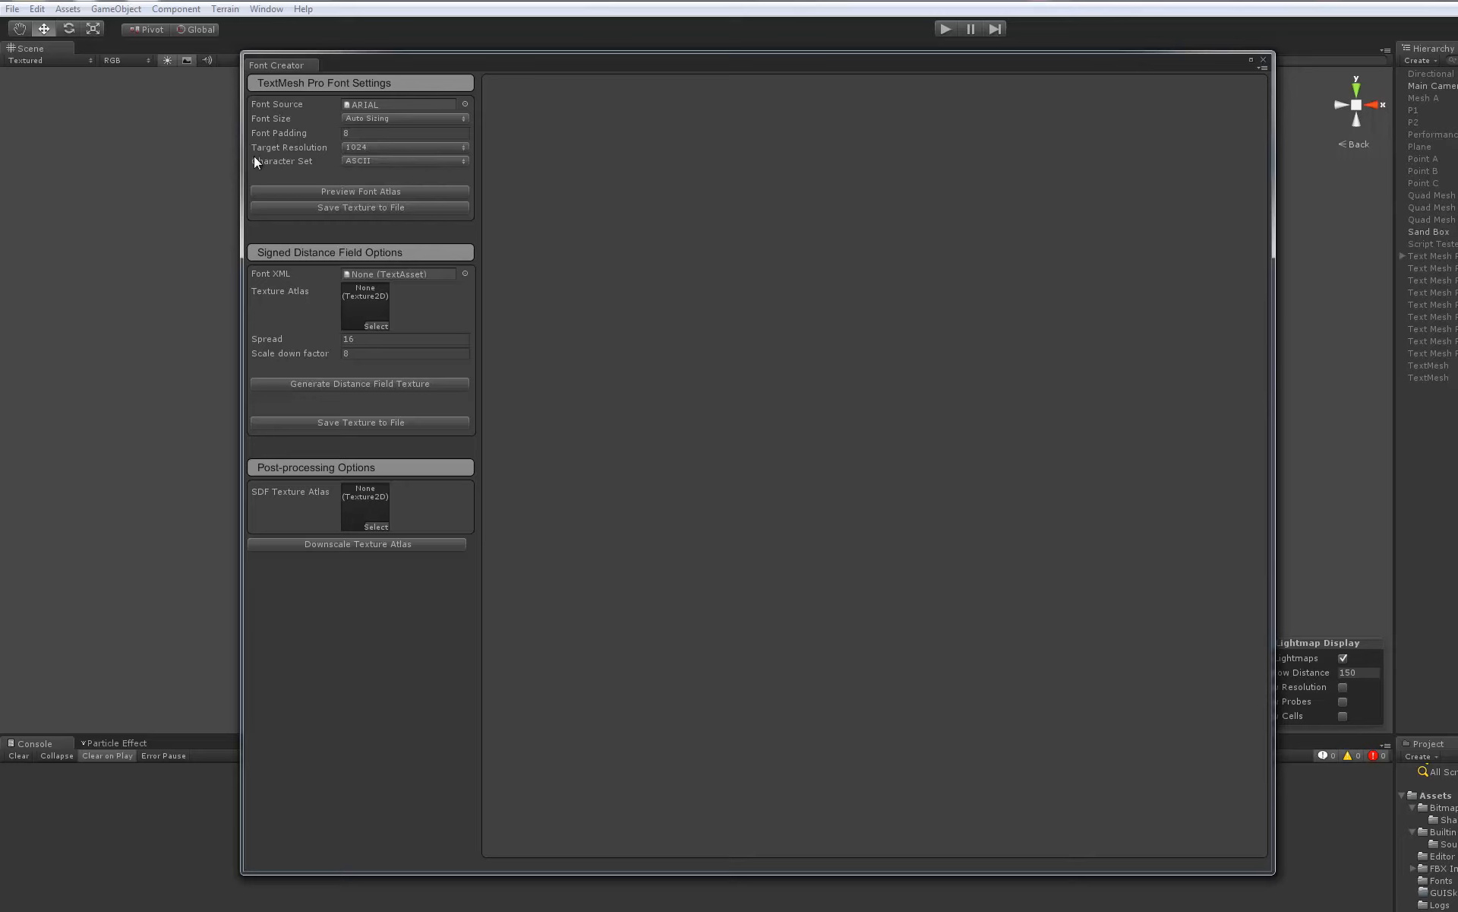
click(356, 161)
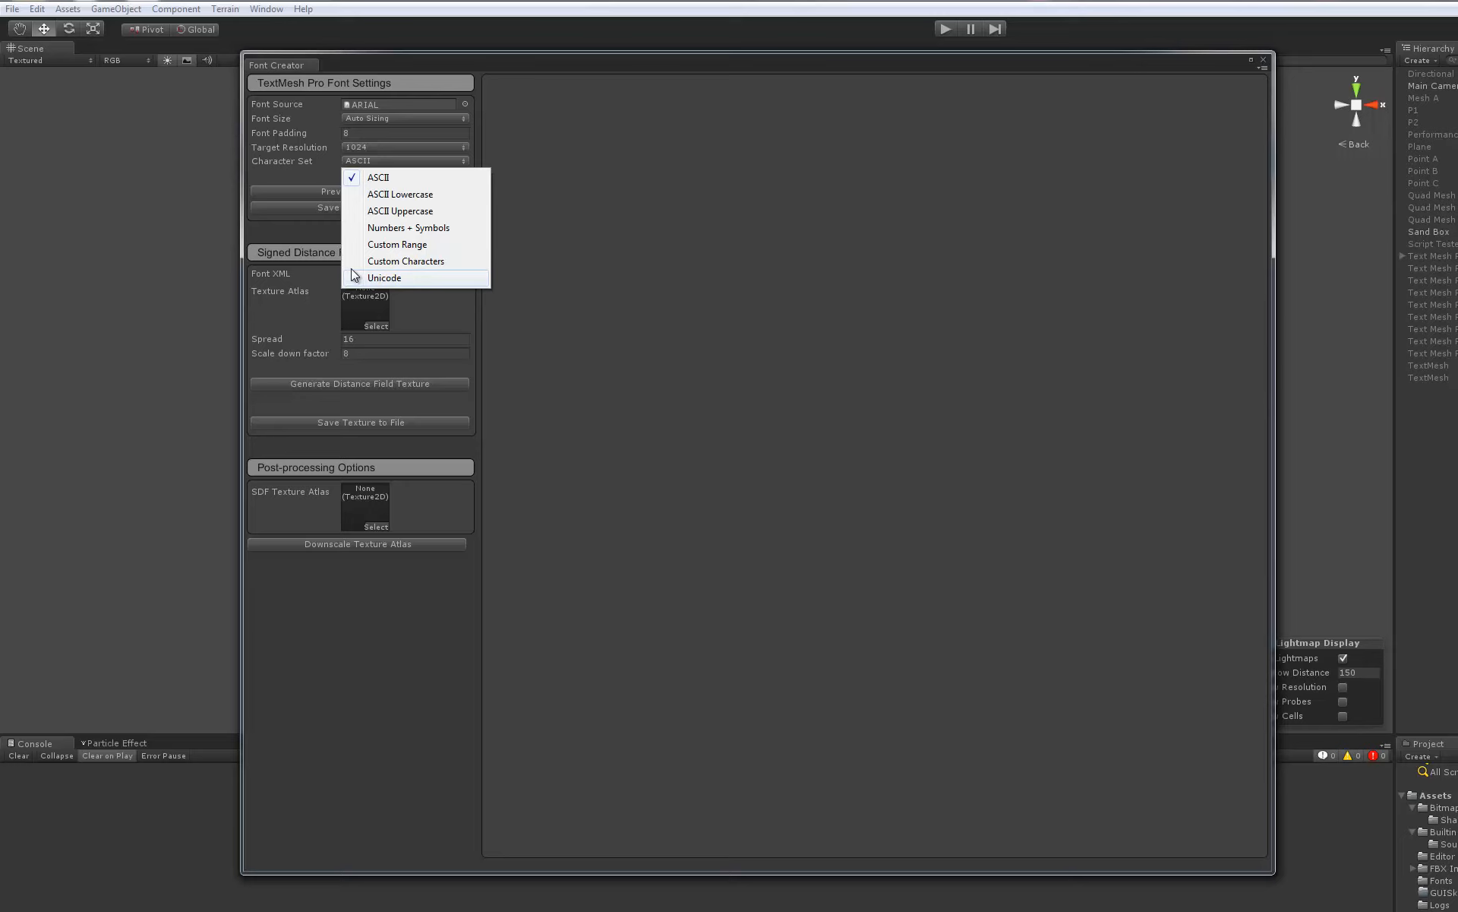
click(283, 170)
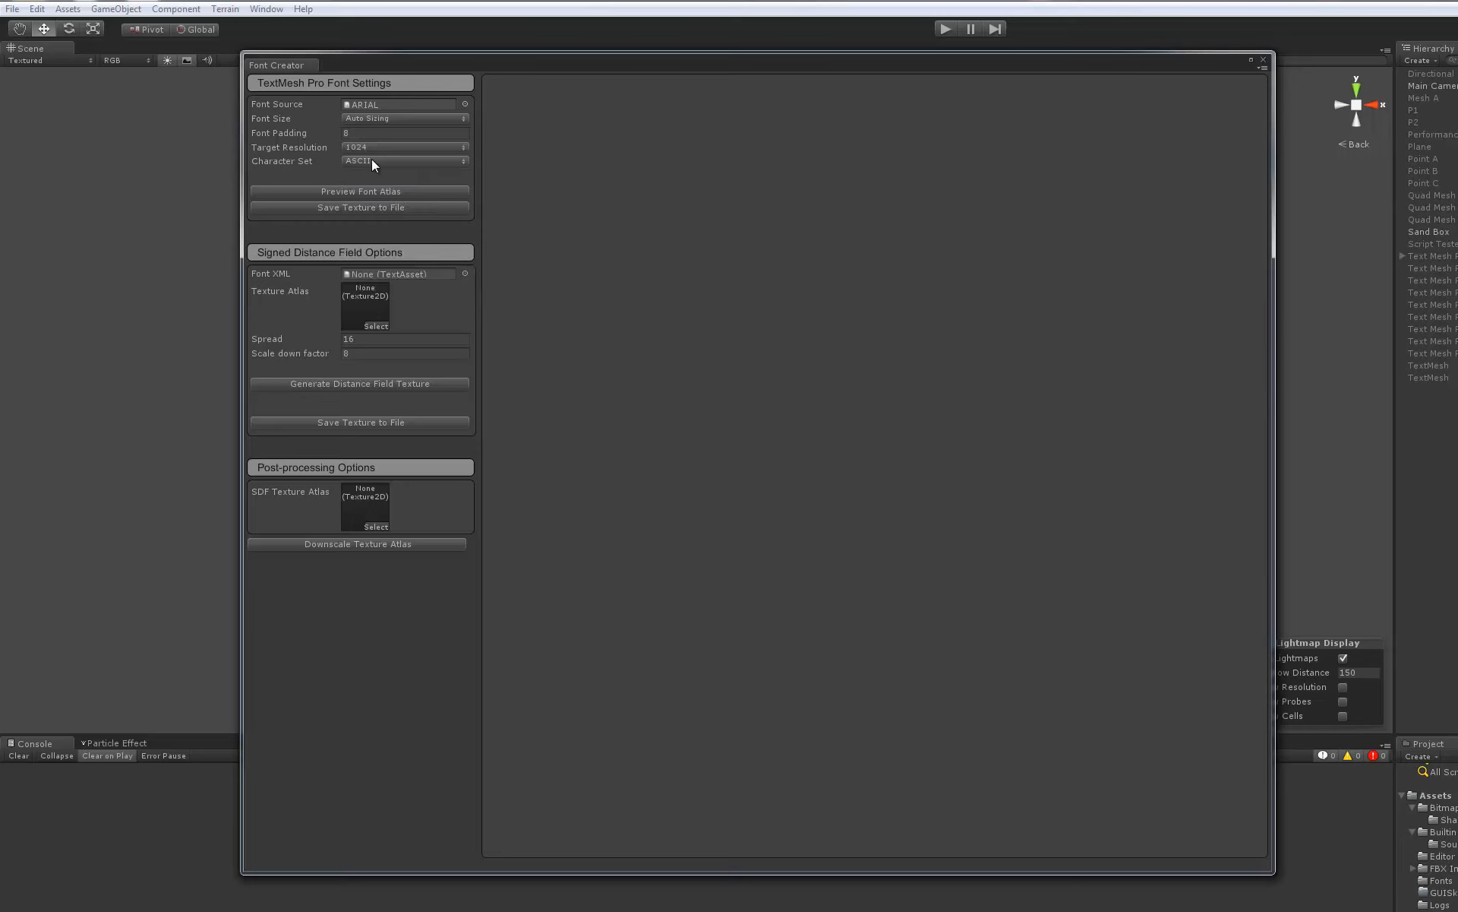
click(343, 191)
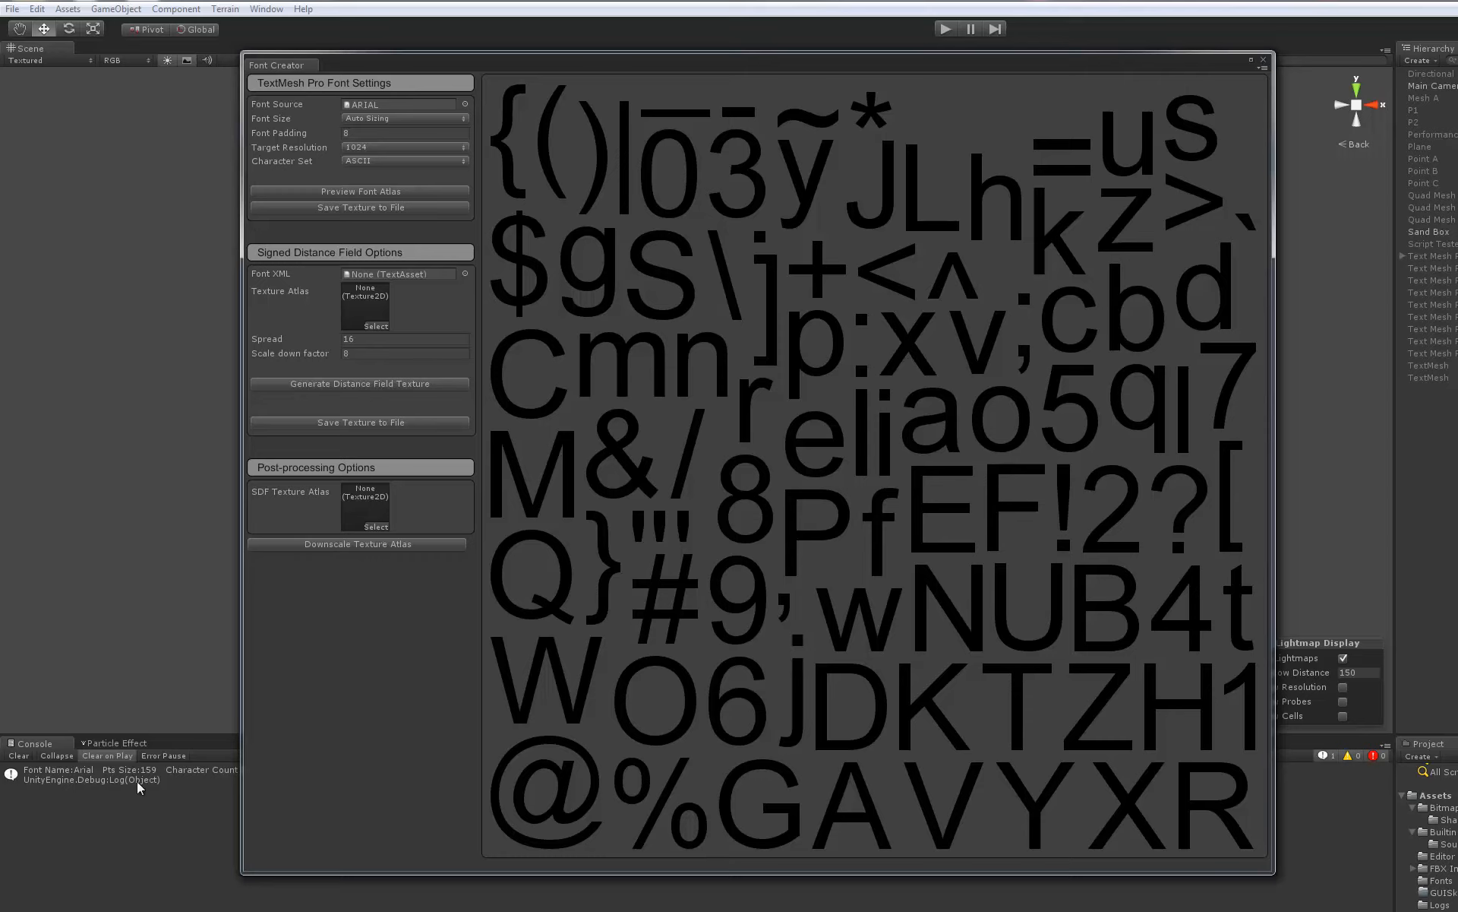
drag(400, 68, 513, 62)
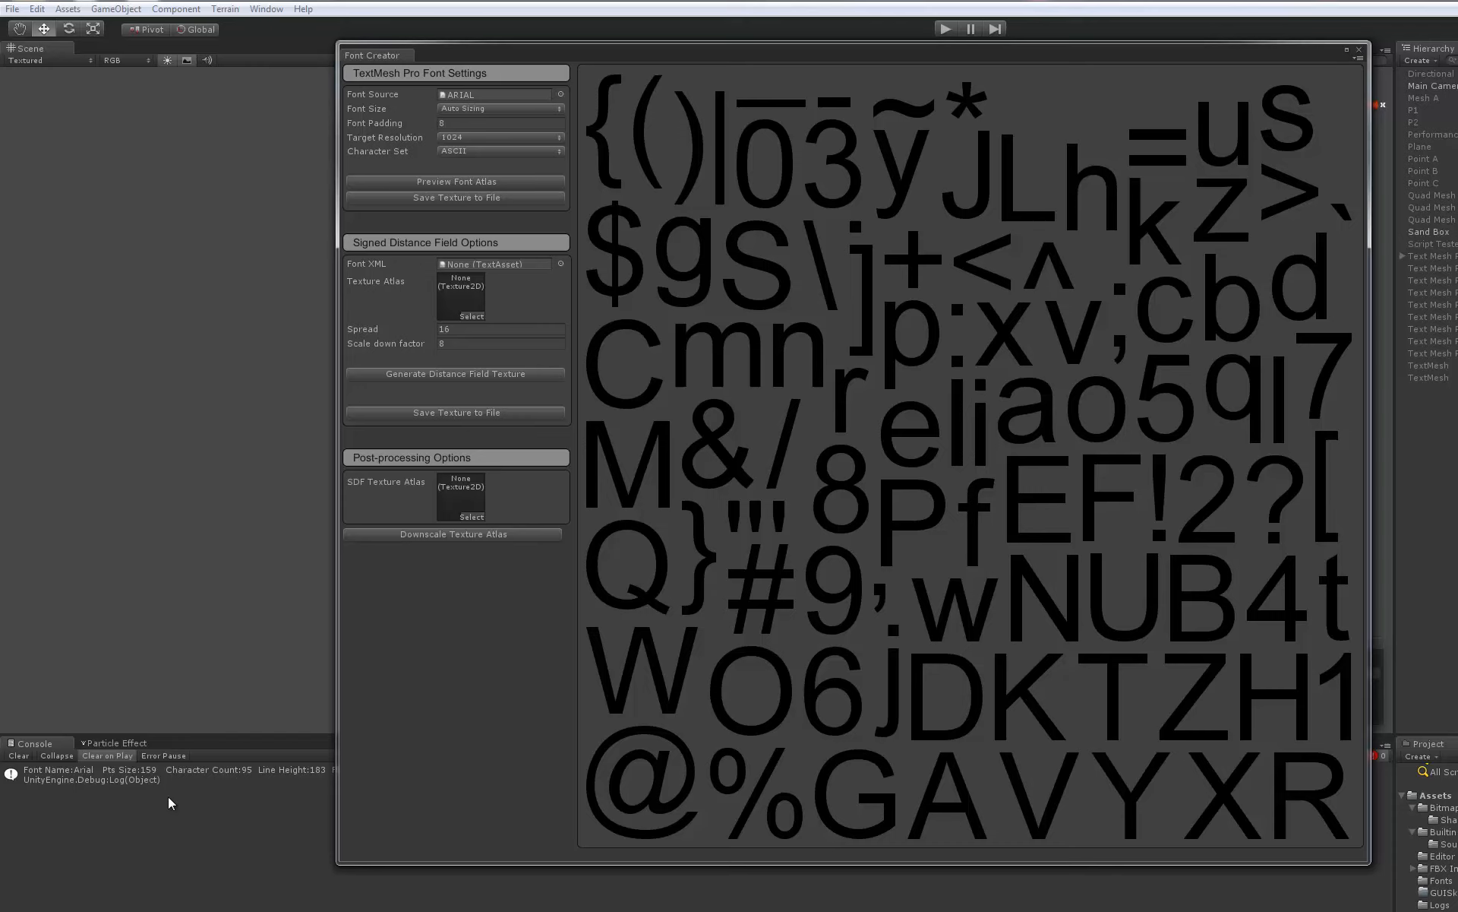
Preview the ARIAL font atlas at custom font sizes of 120 and 175
click(465, 108)
click(486, 142)
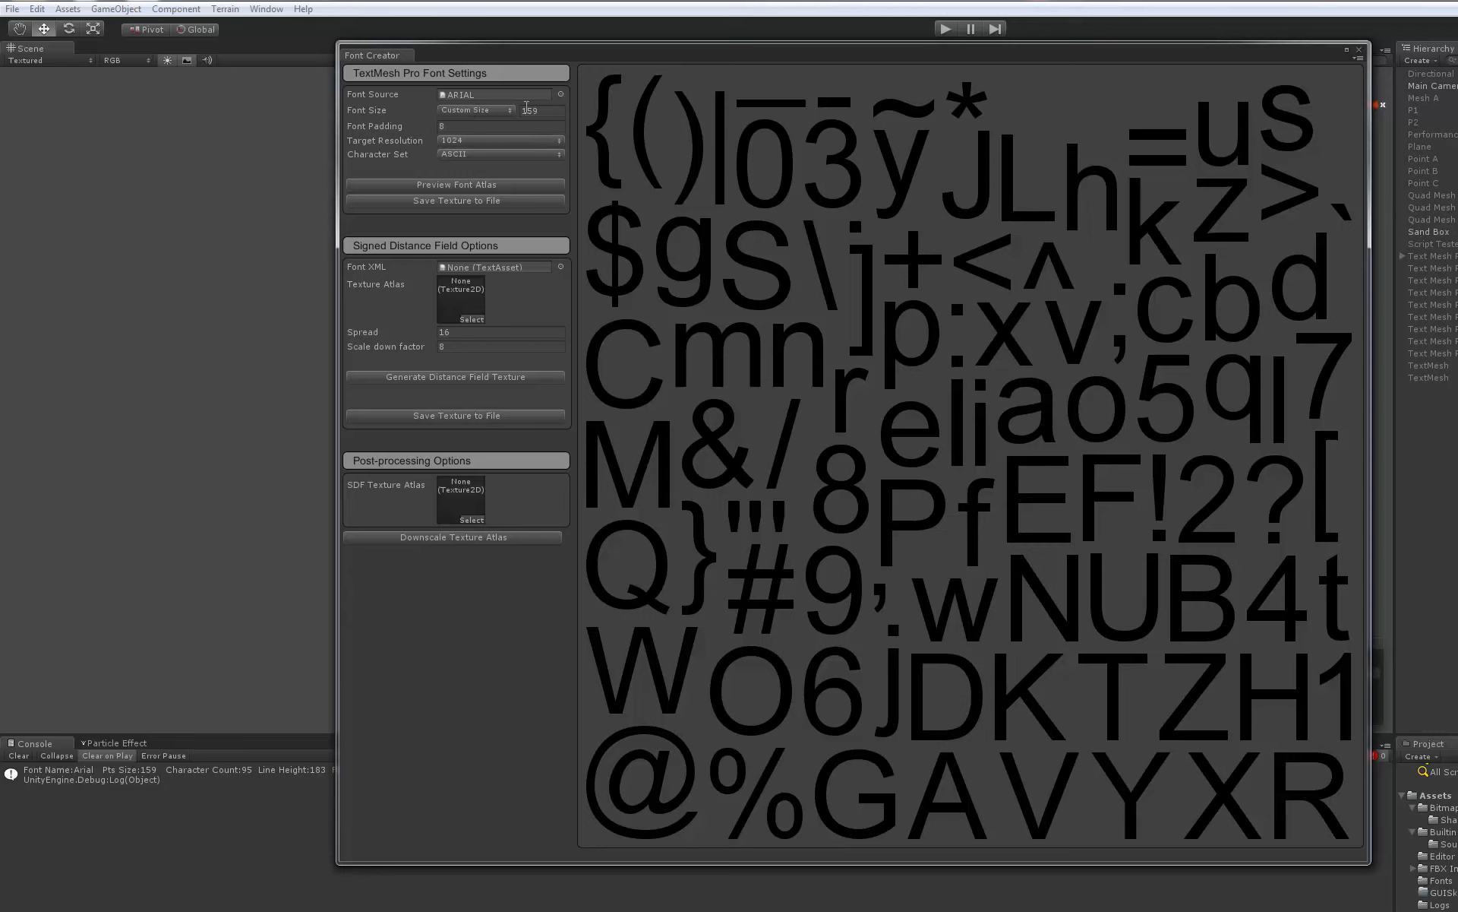
click(550, 111)
text(120)
click(464, 184)
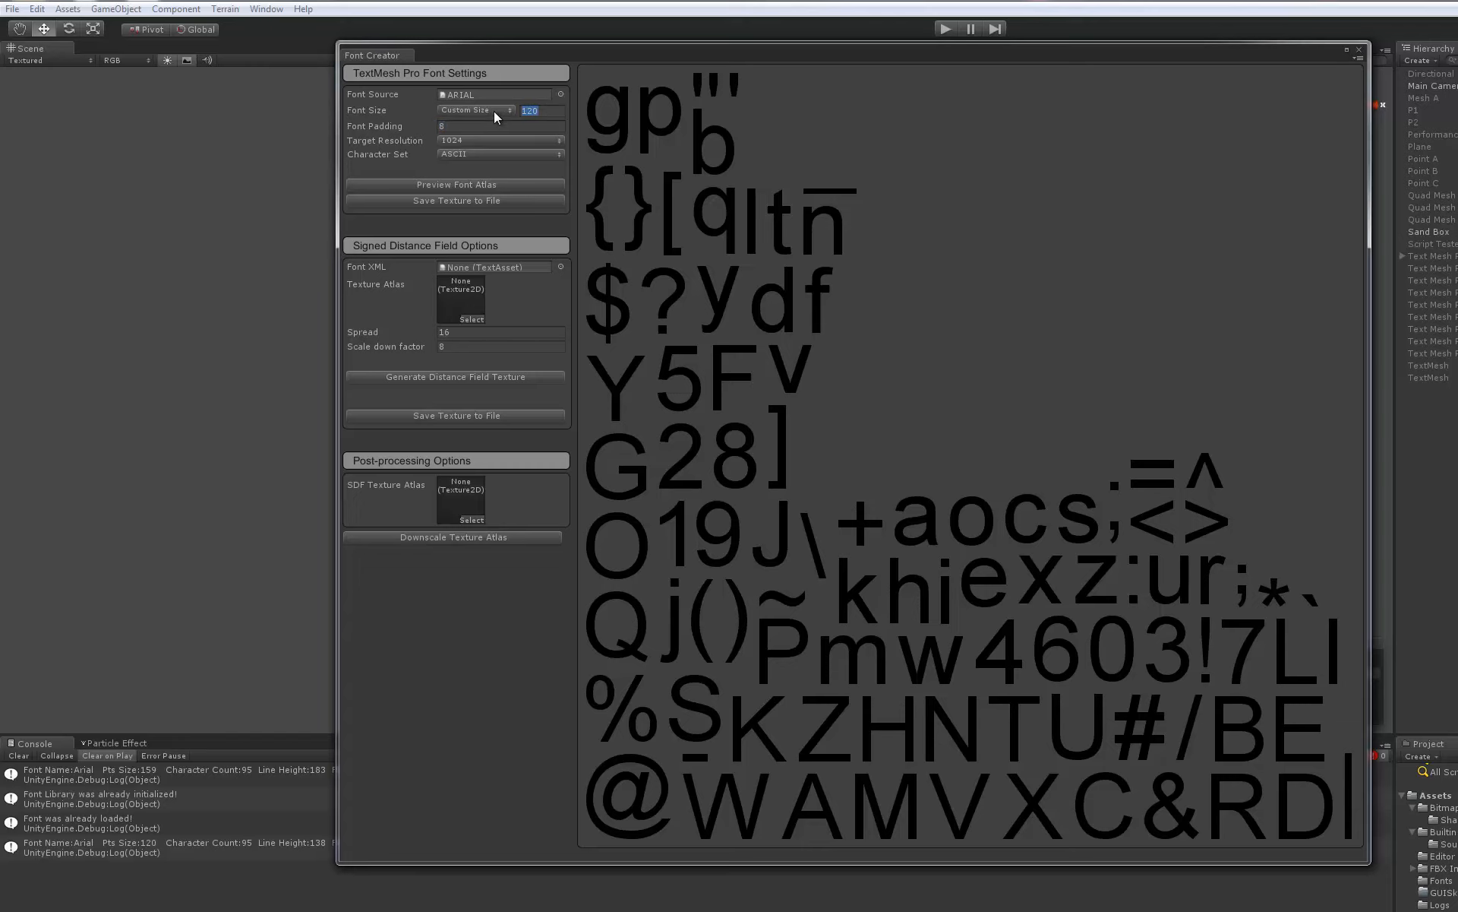
key(Tab)
click(464, 185)
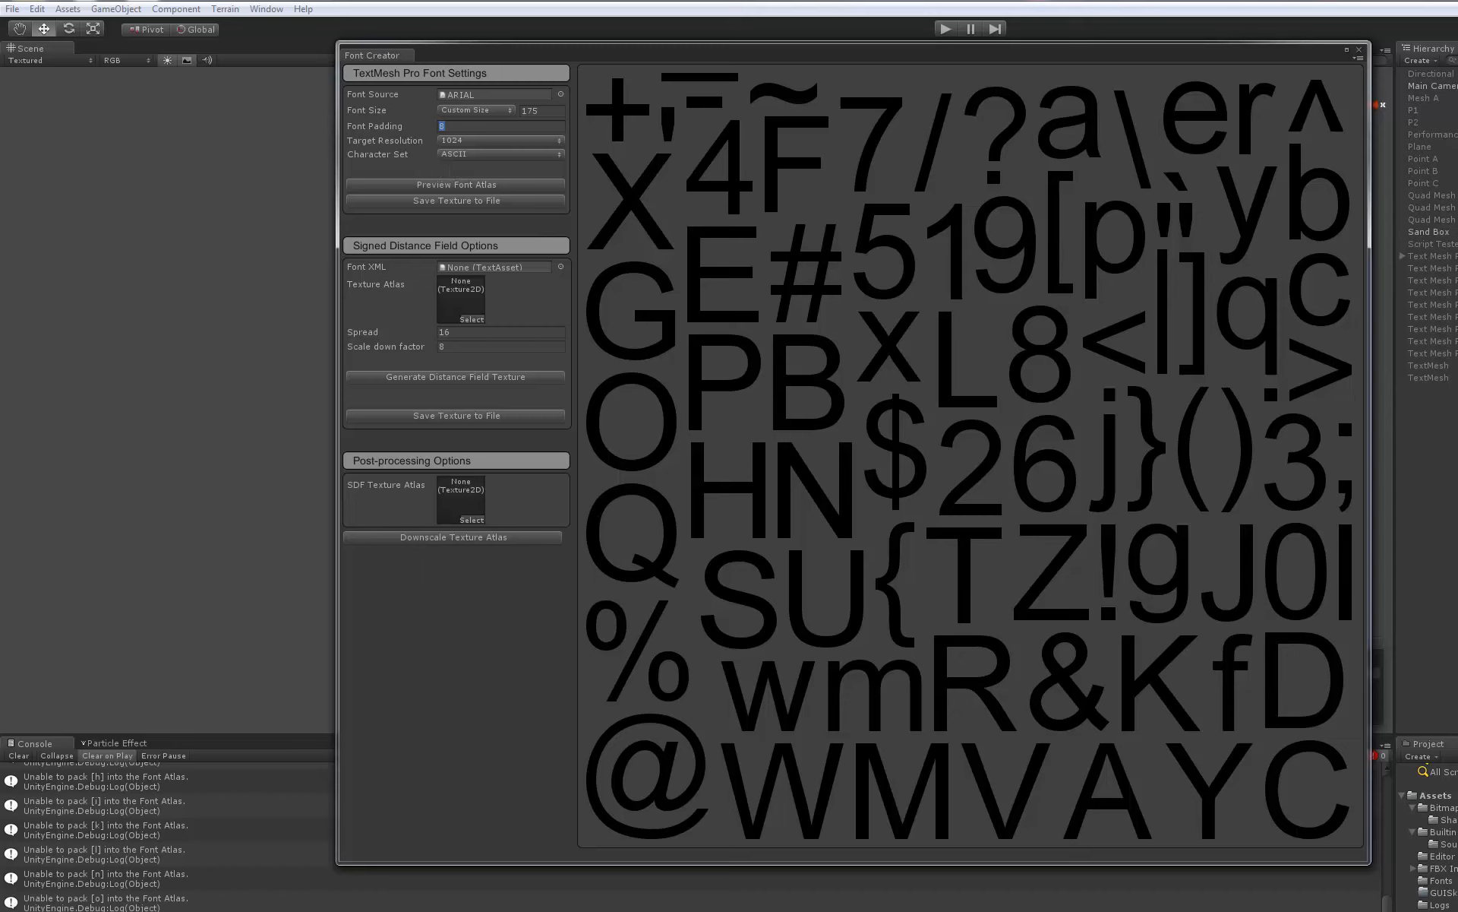
Read through the console messages about which characters could not be packed into the font atlas
click(132, 843)
scroll(130, 842, up, 5)
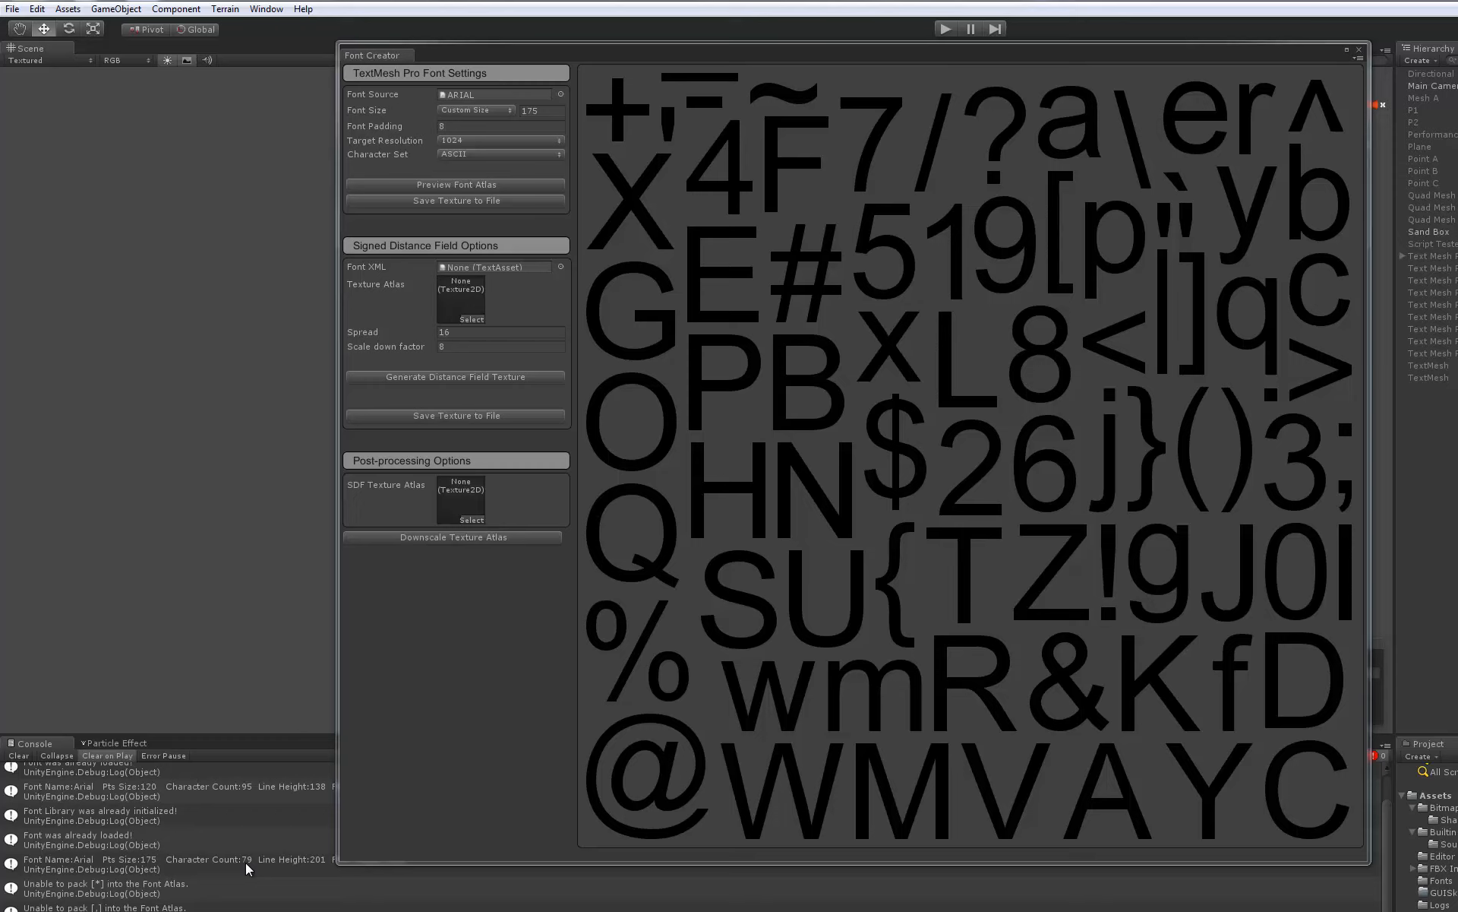
scroll(250, 865, down, 2)
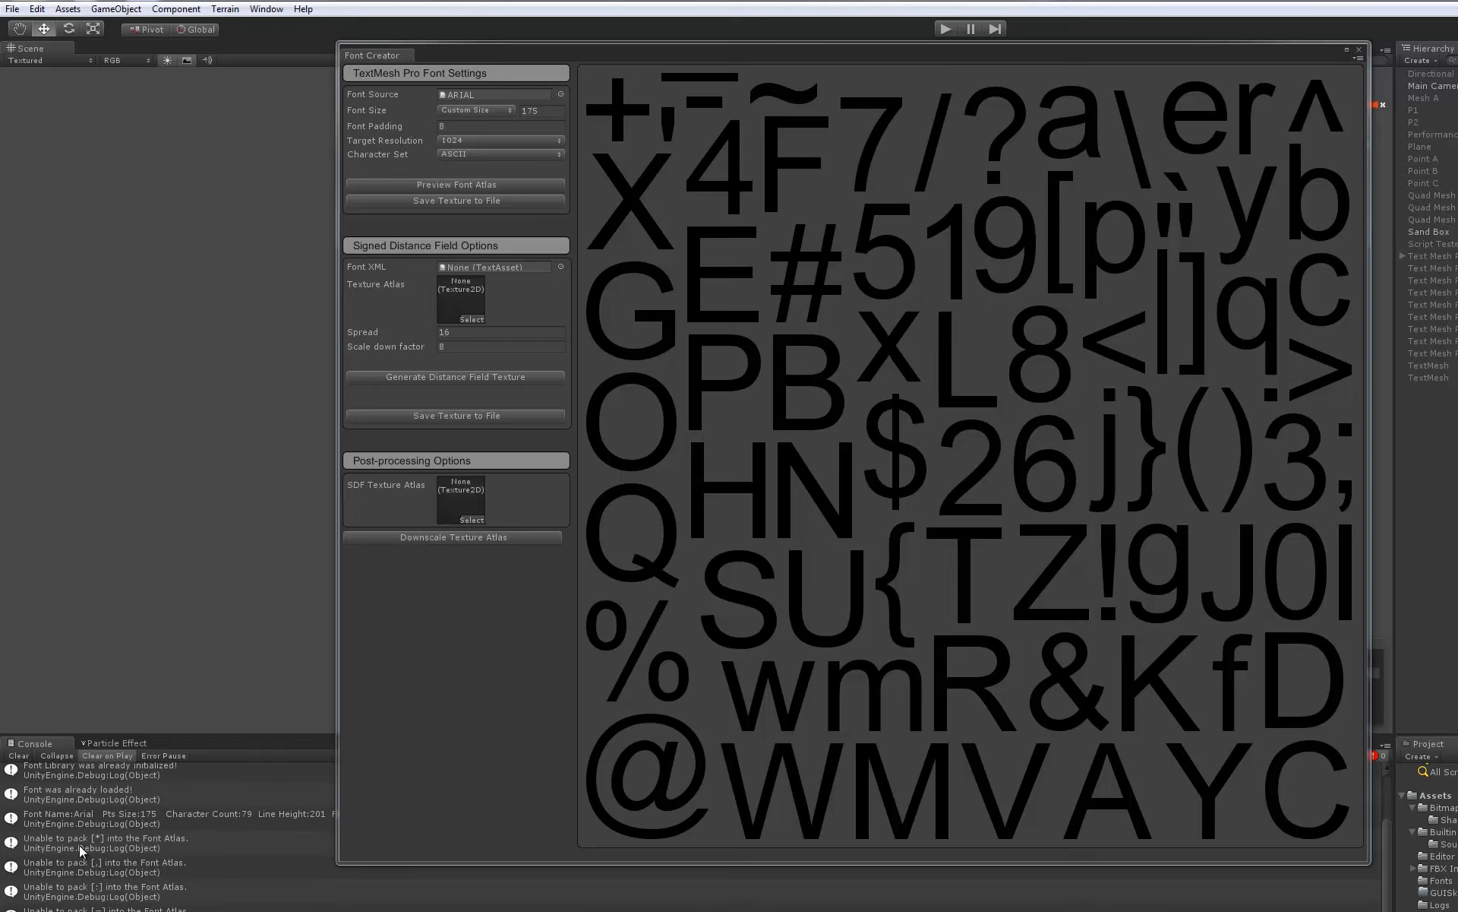
scroll(115, 881, down, 10)
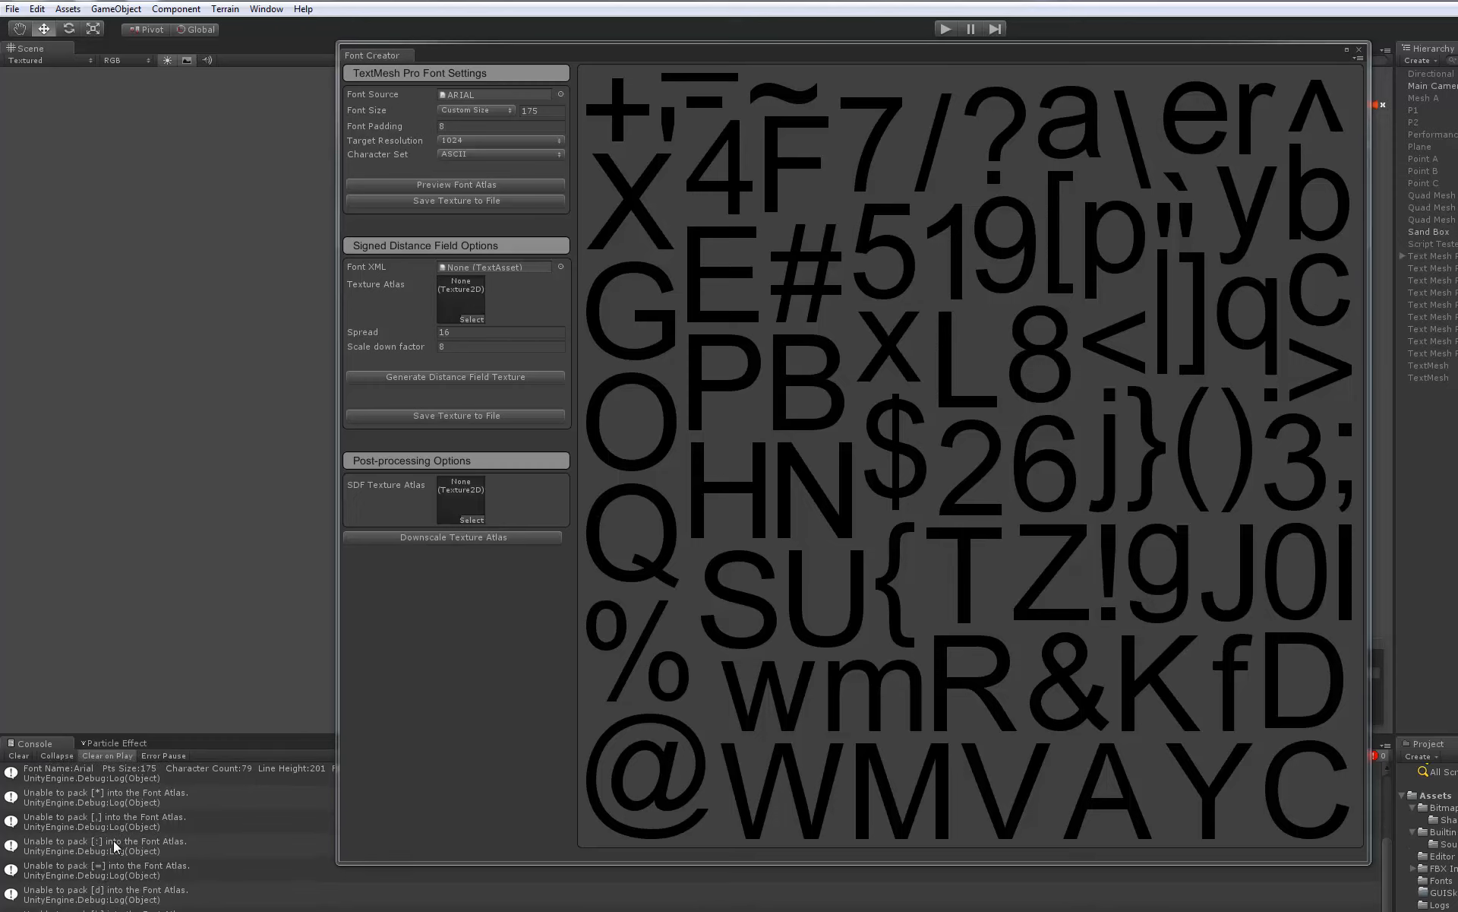
click(109, 828)
scroll(109, 828, down, 1)
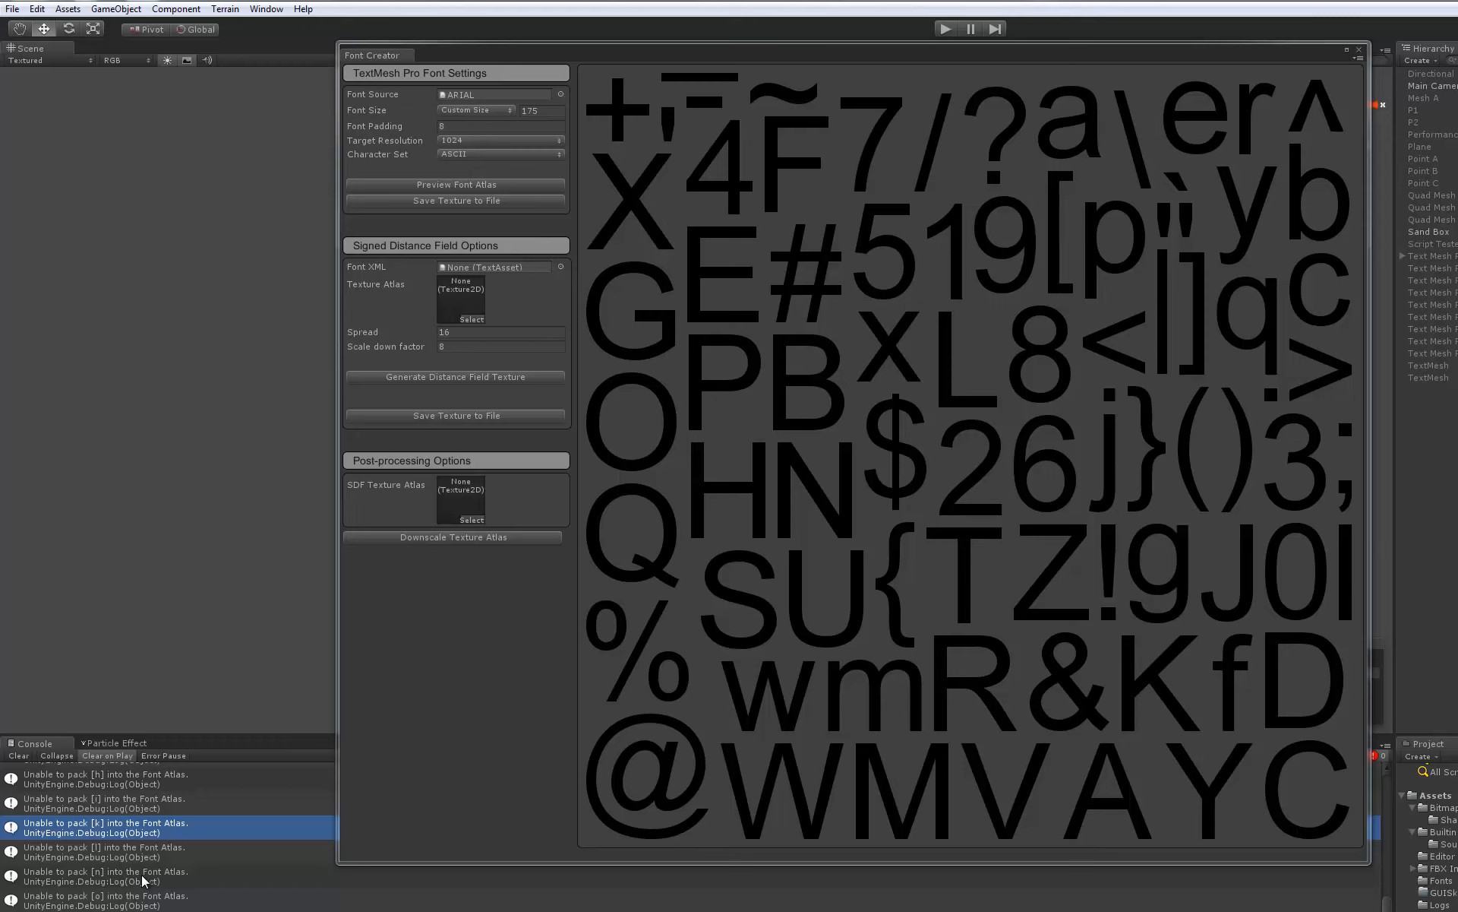
scroll(143, 879, up, 10)
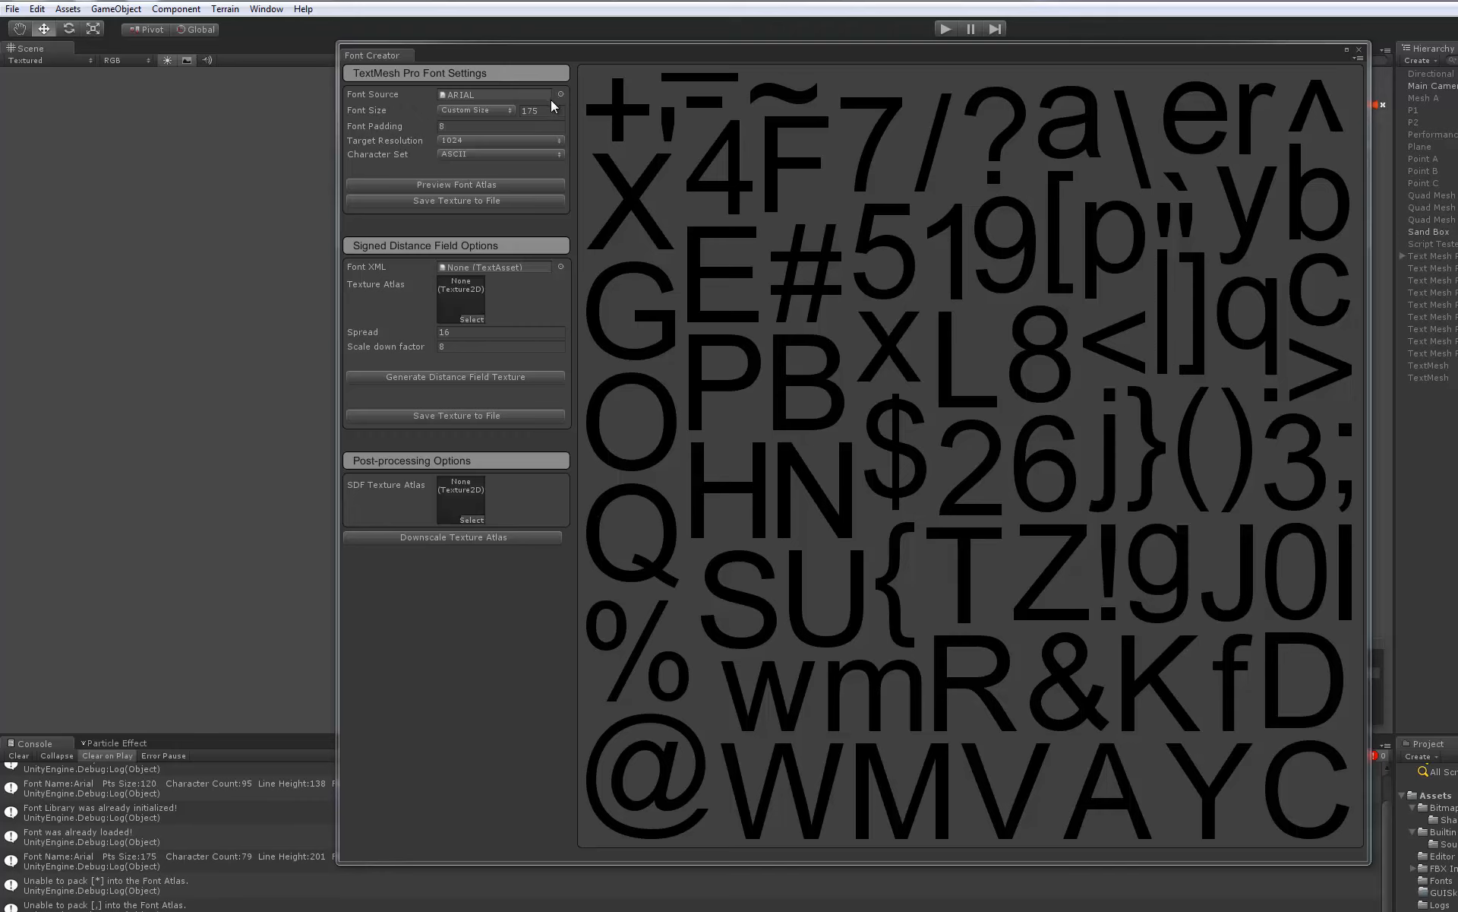
Switch the font size back to Auto Sizing and preview the ARIAL font atlas
click(480, 109)
click(481, 121)
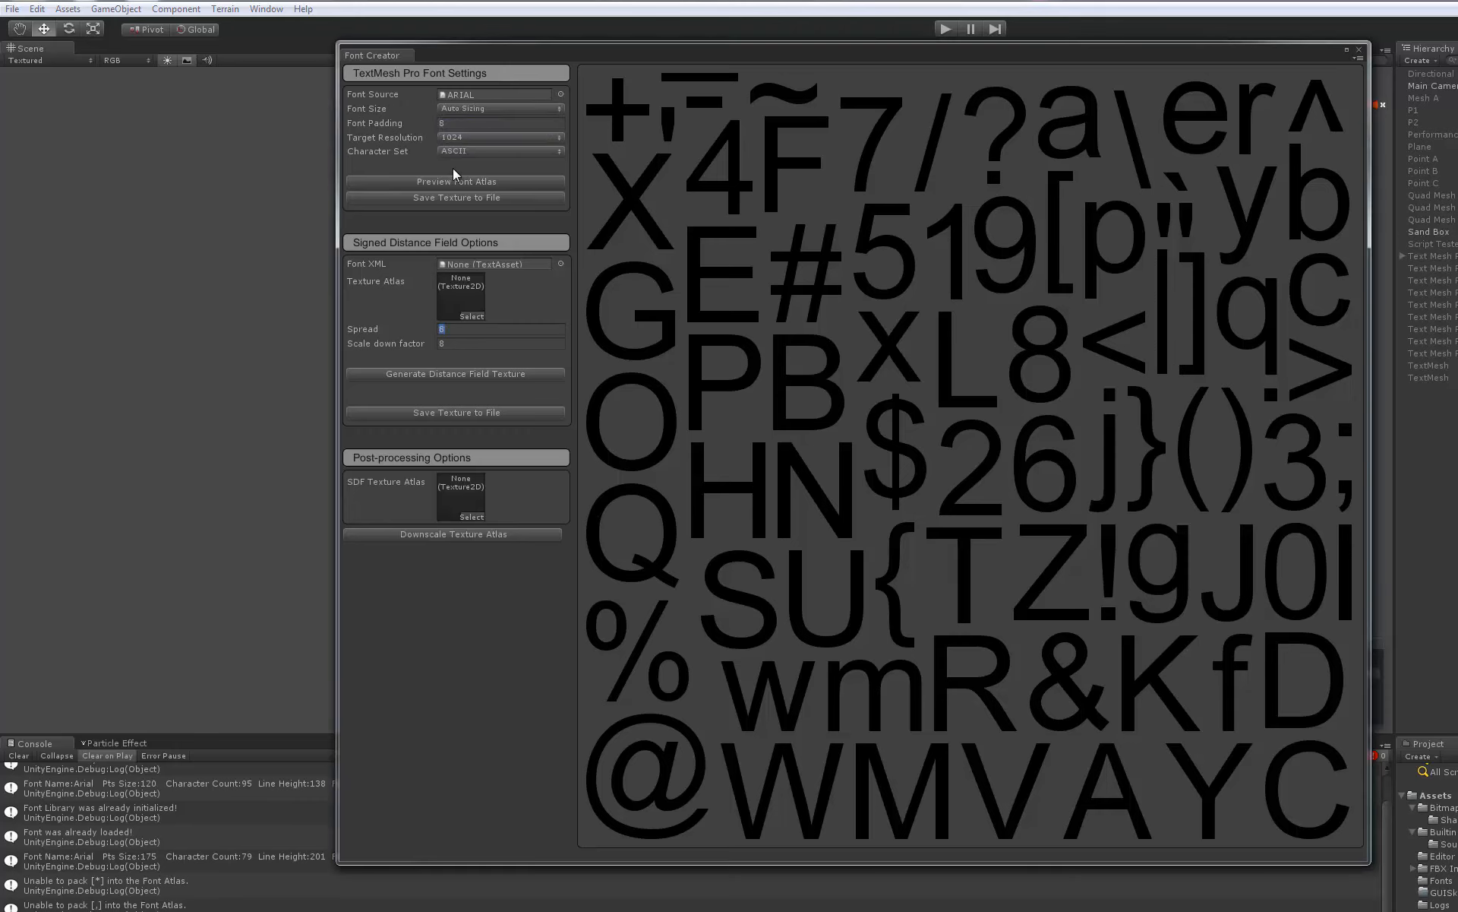
click(443, 181)
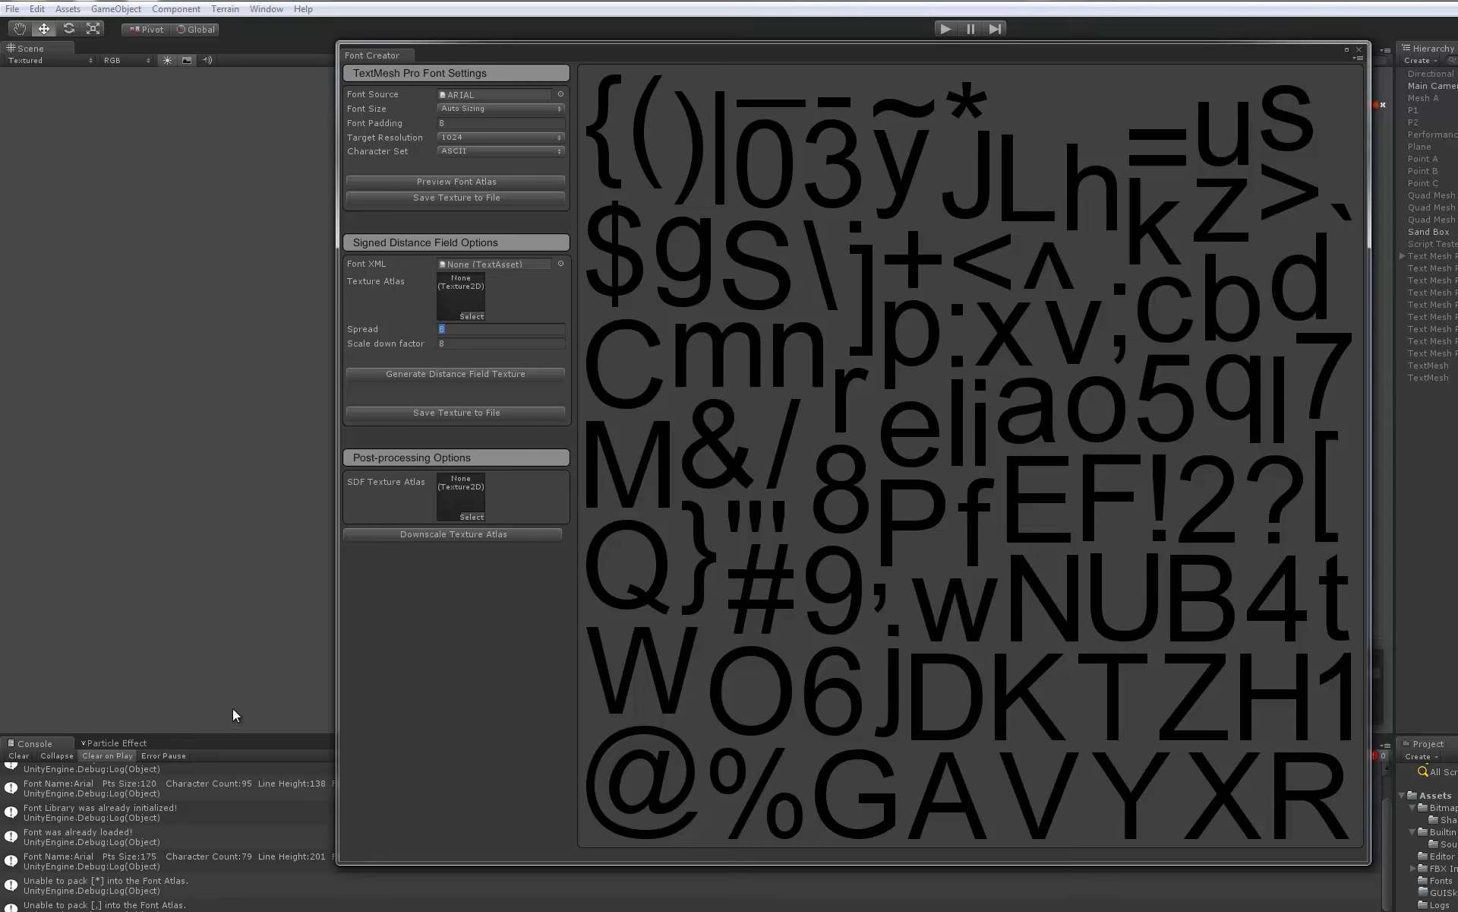
scroll(140, 801, down, 5)
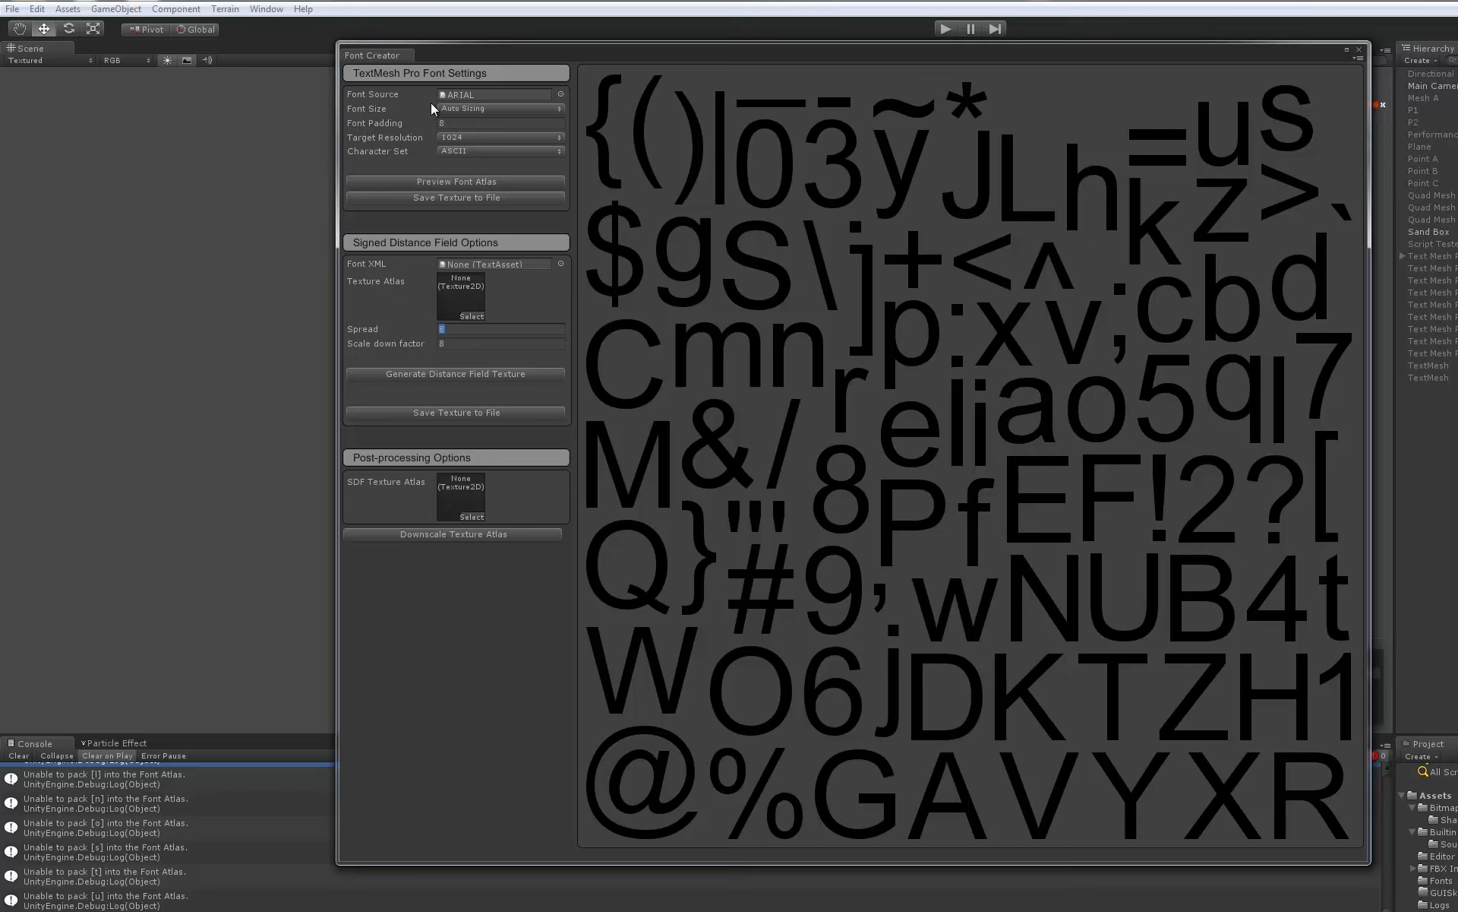
Choose BAUHS93 as the font source and preview its font atlas
click(561, 94)
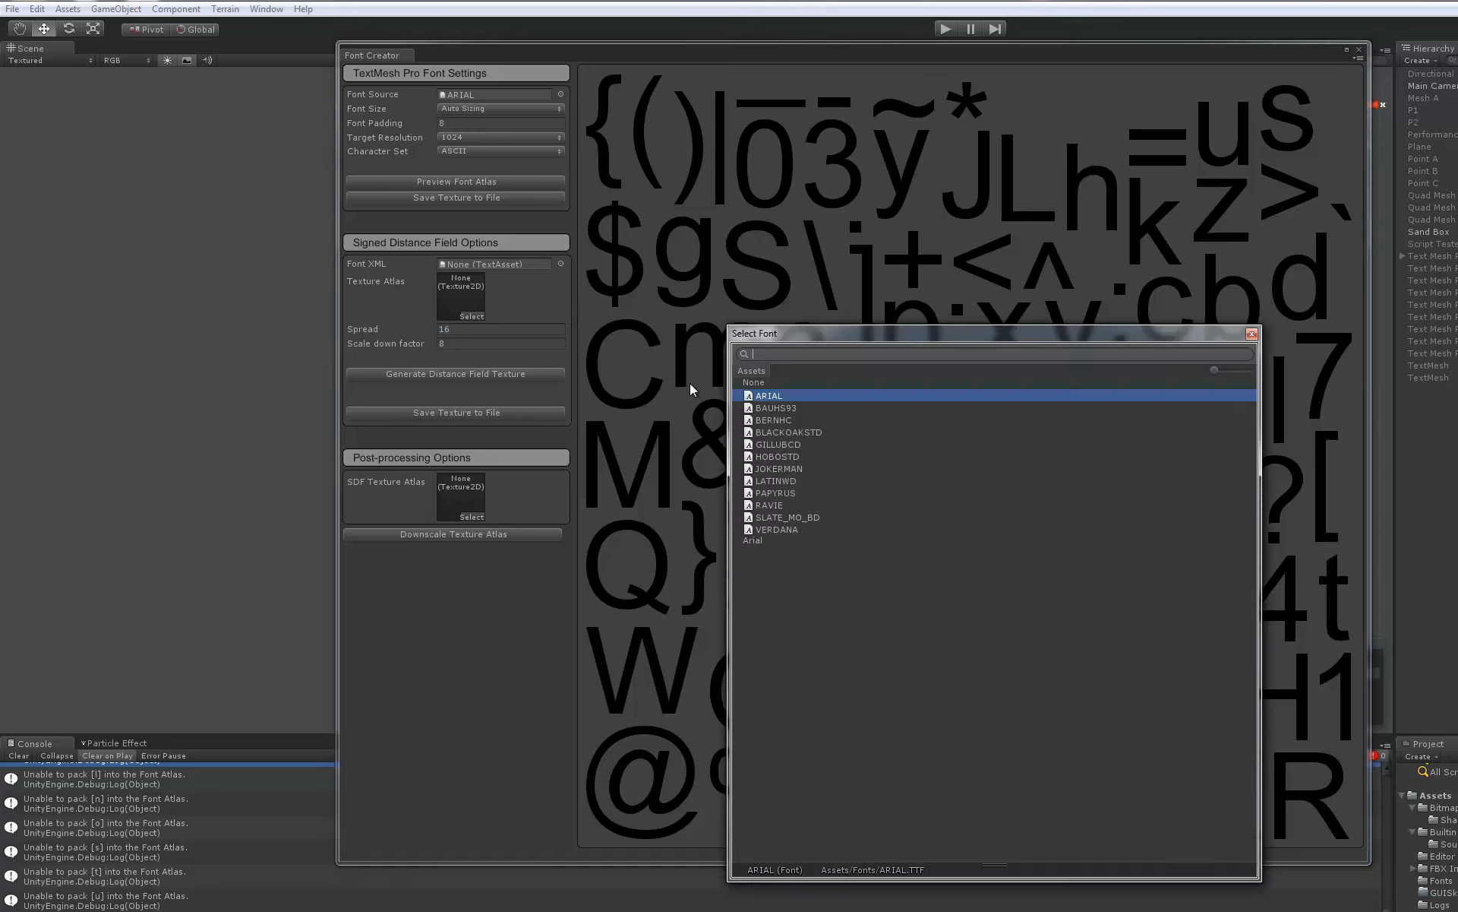
click(777, 408)
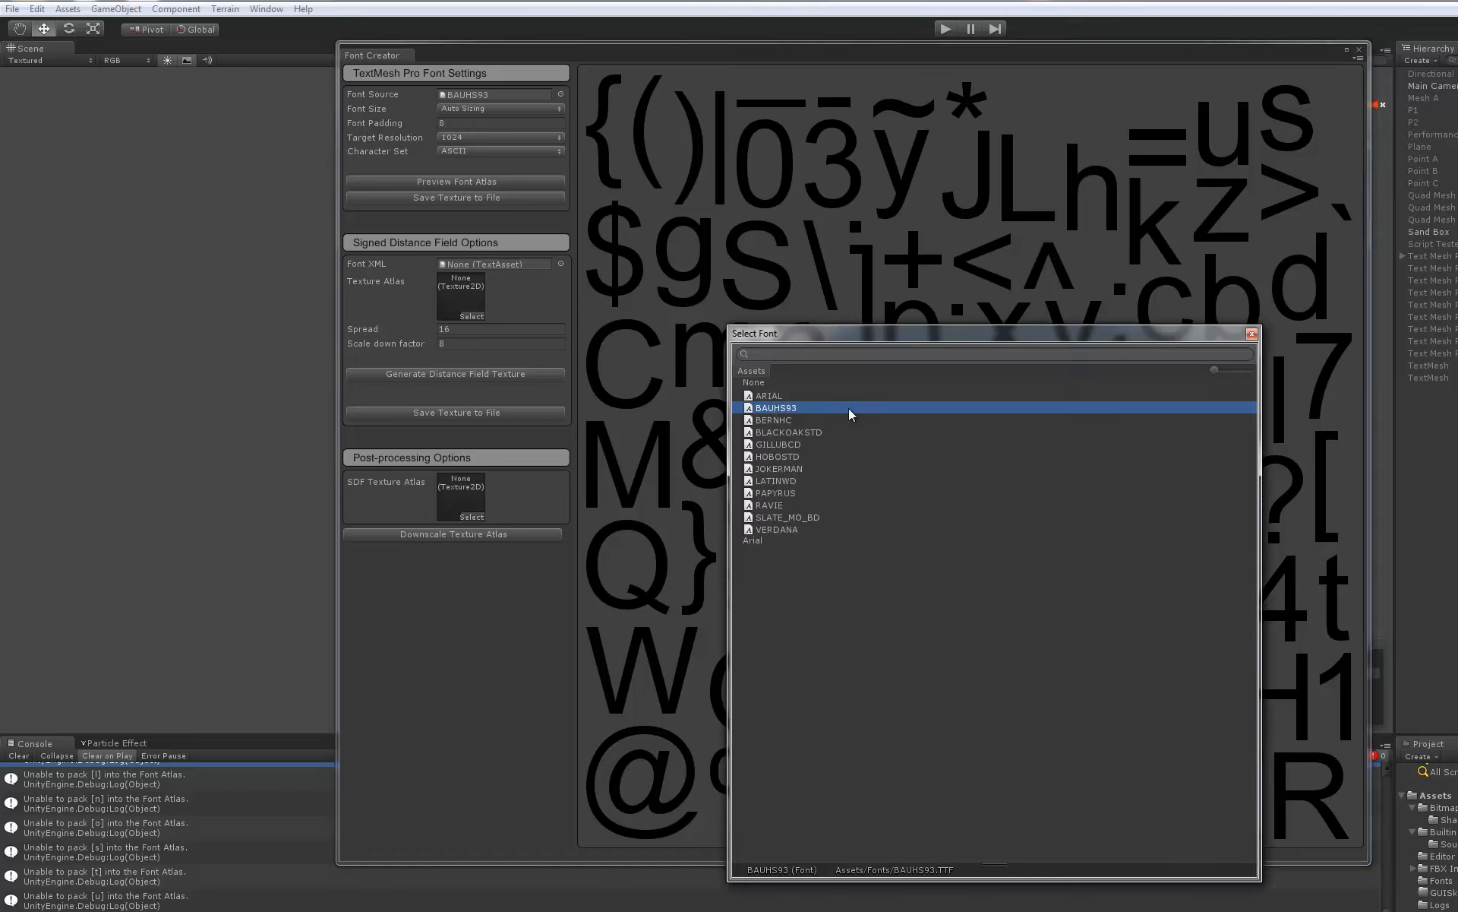
click(1252, 334)
click(463, 182)
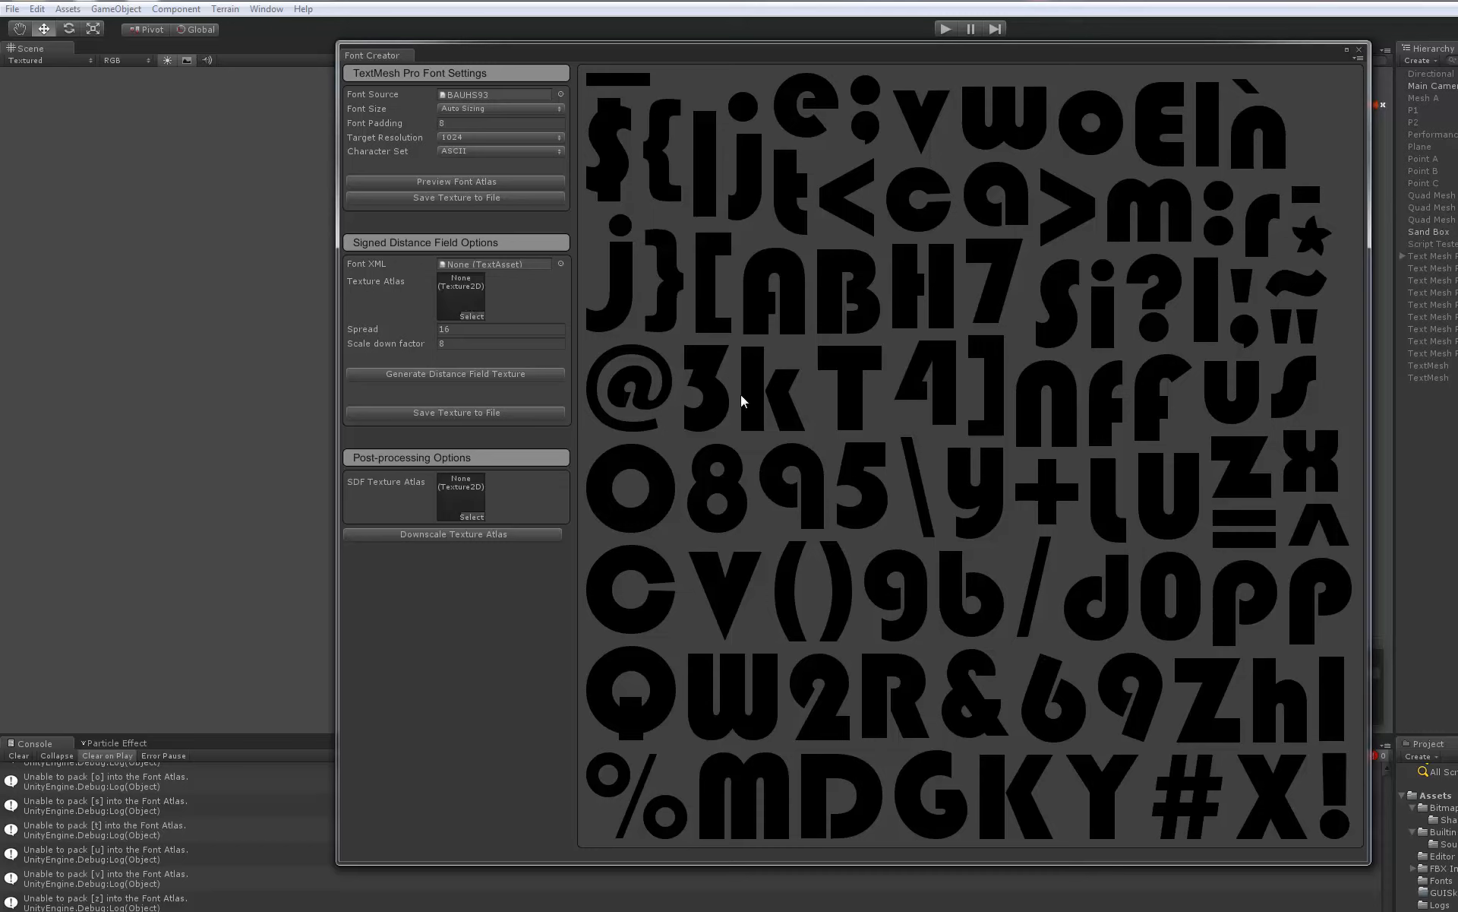
Choose JOKERMAN as the font source and preview its font atlas
click(562, 115)
click(561, 94)
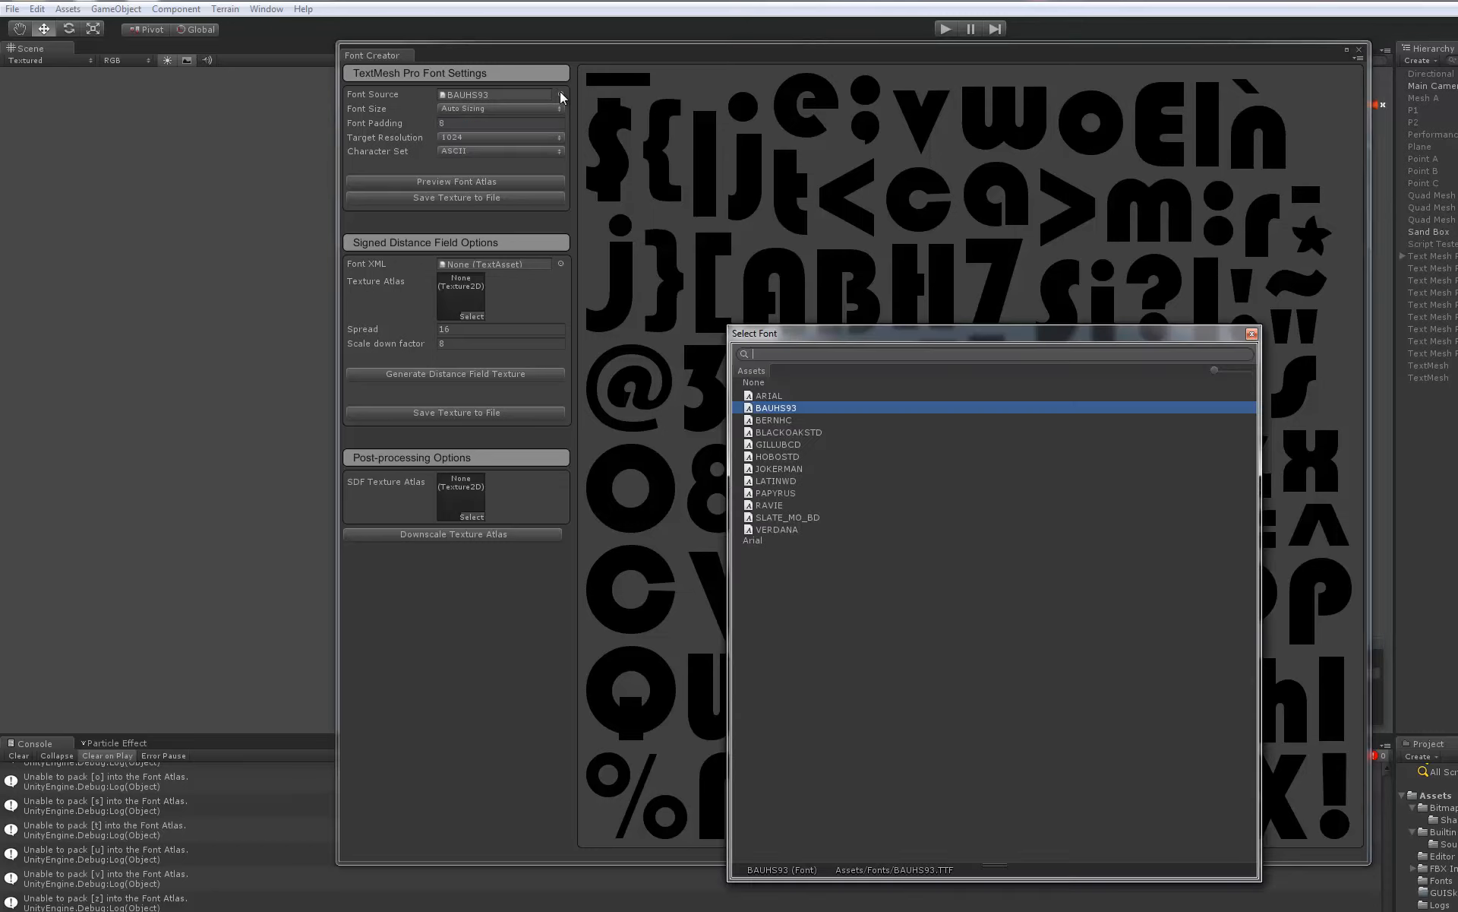
click(764, 467)
click(1253, 335)
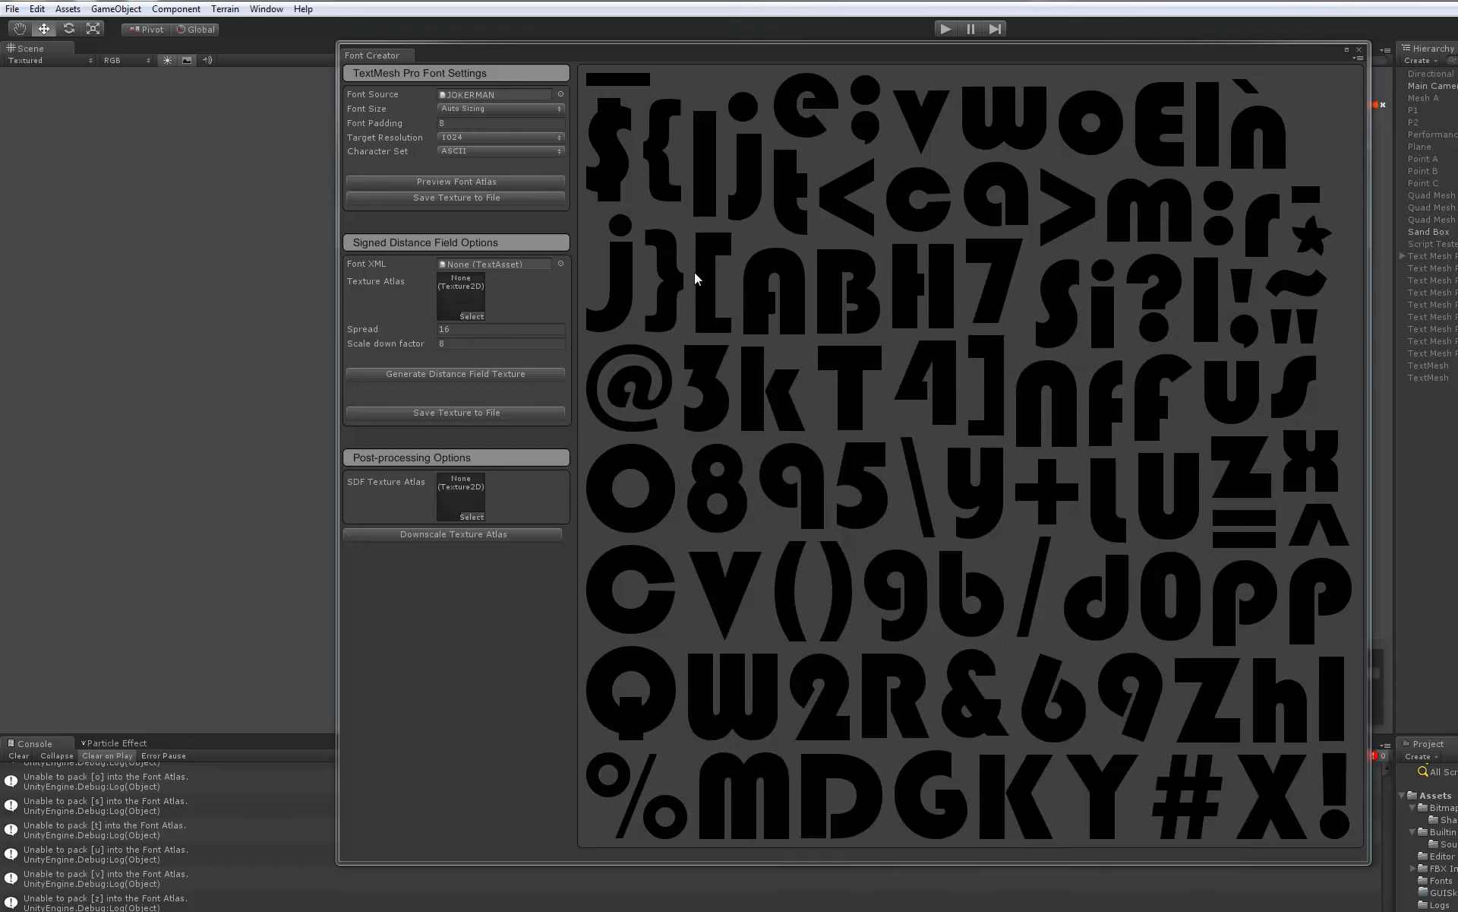
click(454, 183)
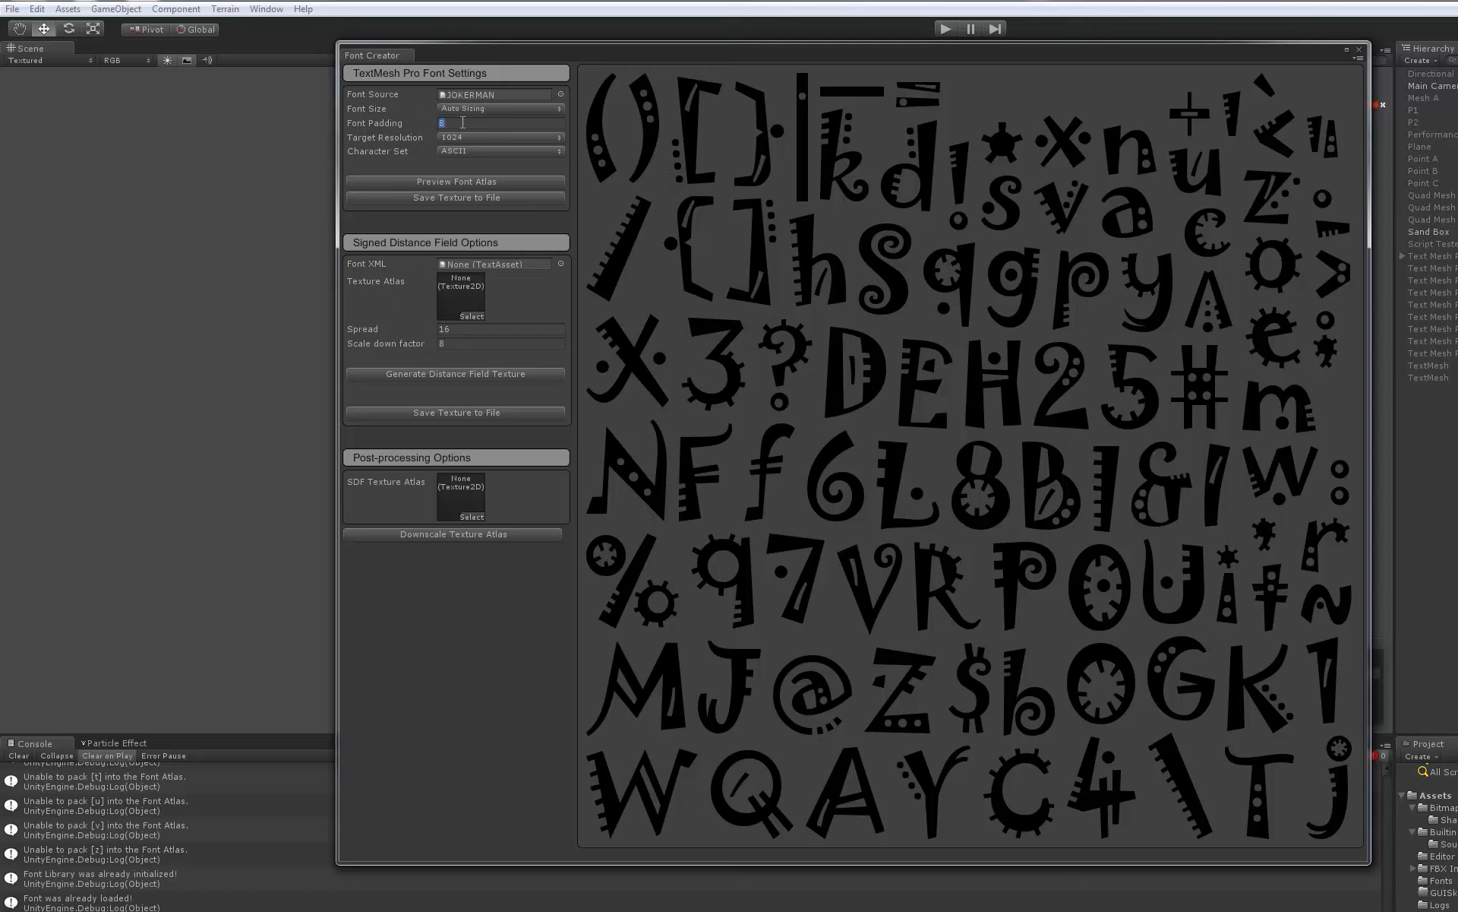
Preview the JOKERMAN font atlas with a font padding of 0 and with a padding of 16
click(467, 183)
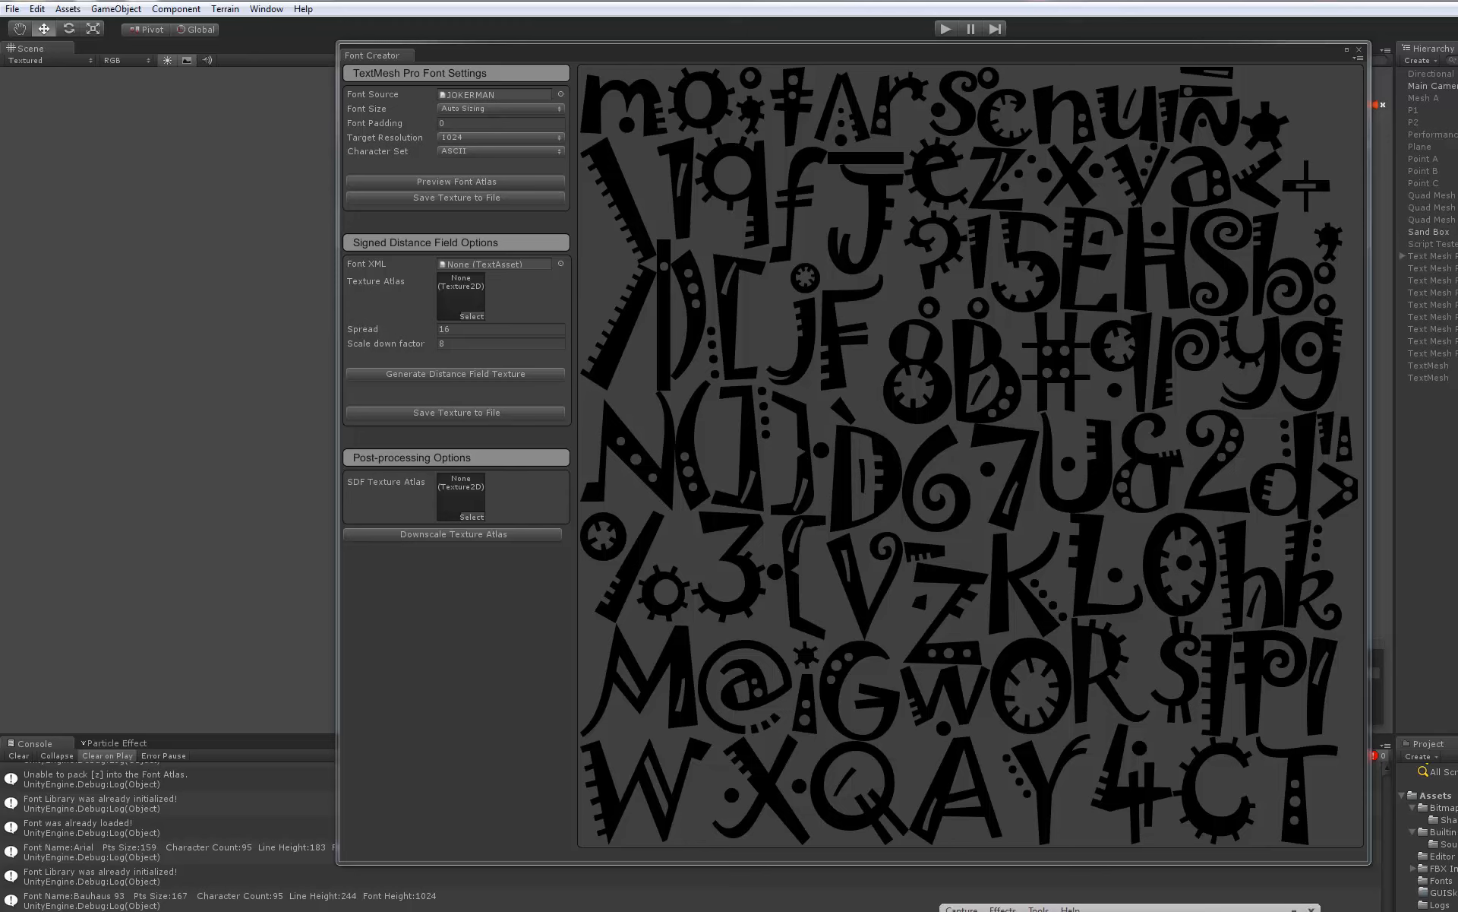
click(469, 123)
text(16)
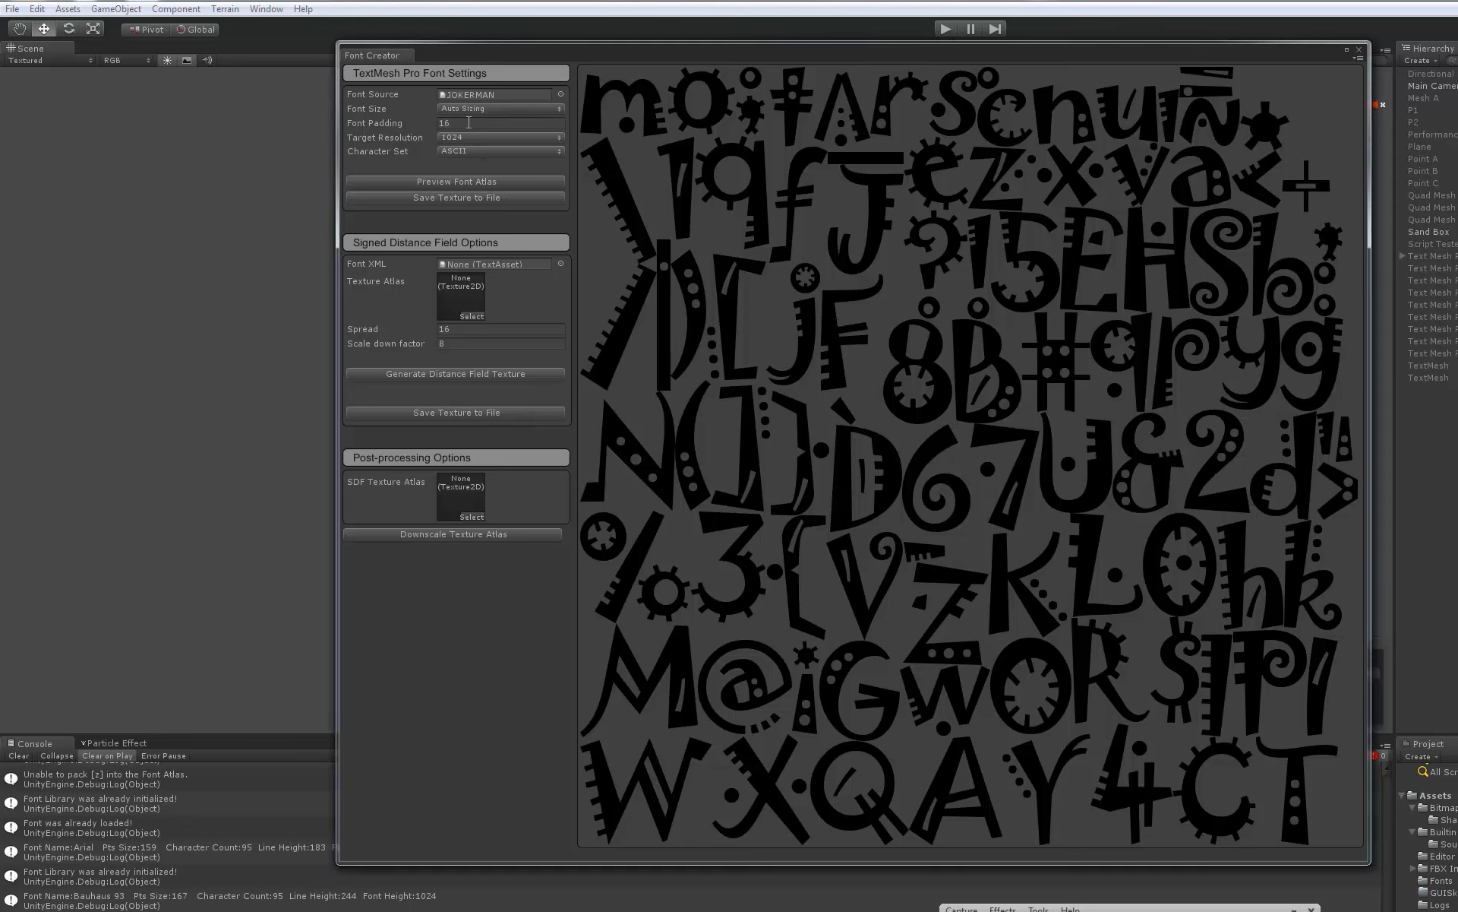
click(453, 181)
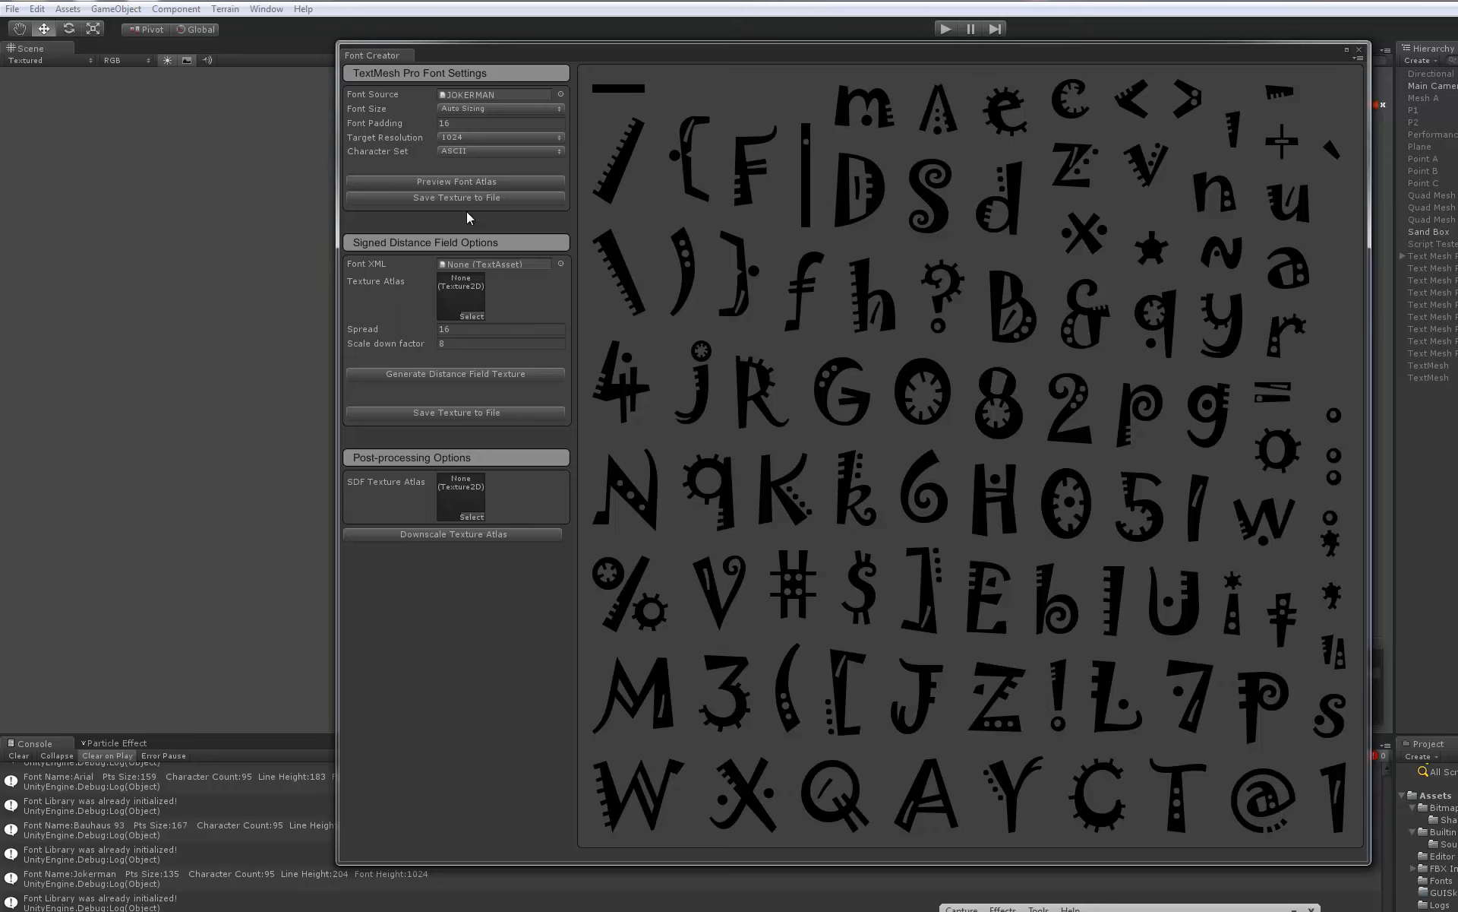
Set the font padding to 8 and preview the JOKERMAN font atlas
click(465, 123)
text(8)
click(448, 182)
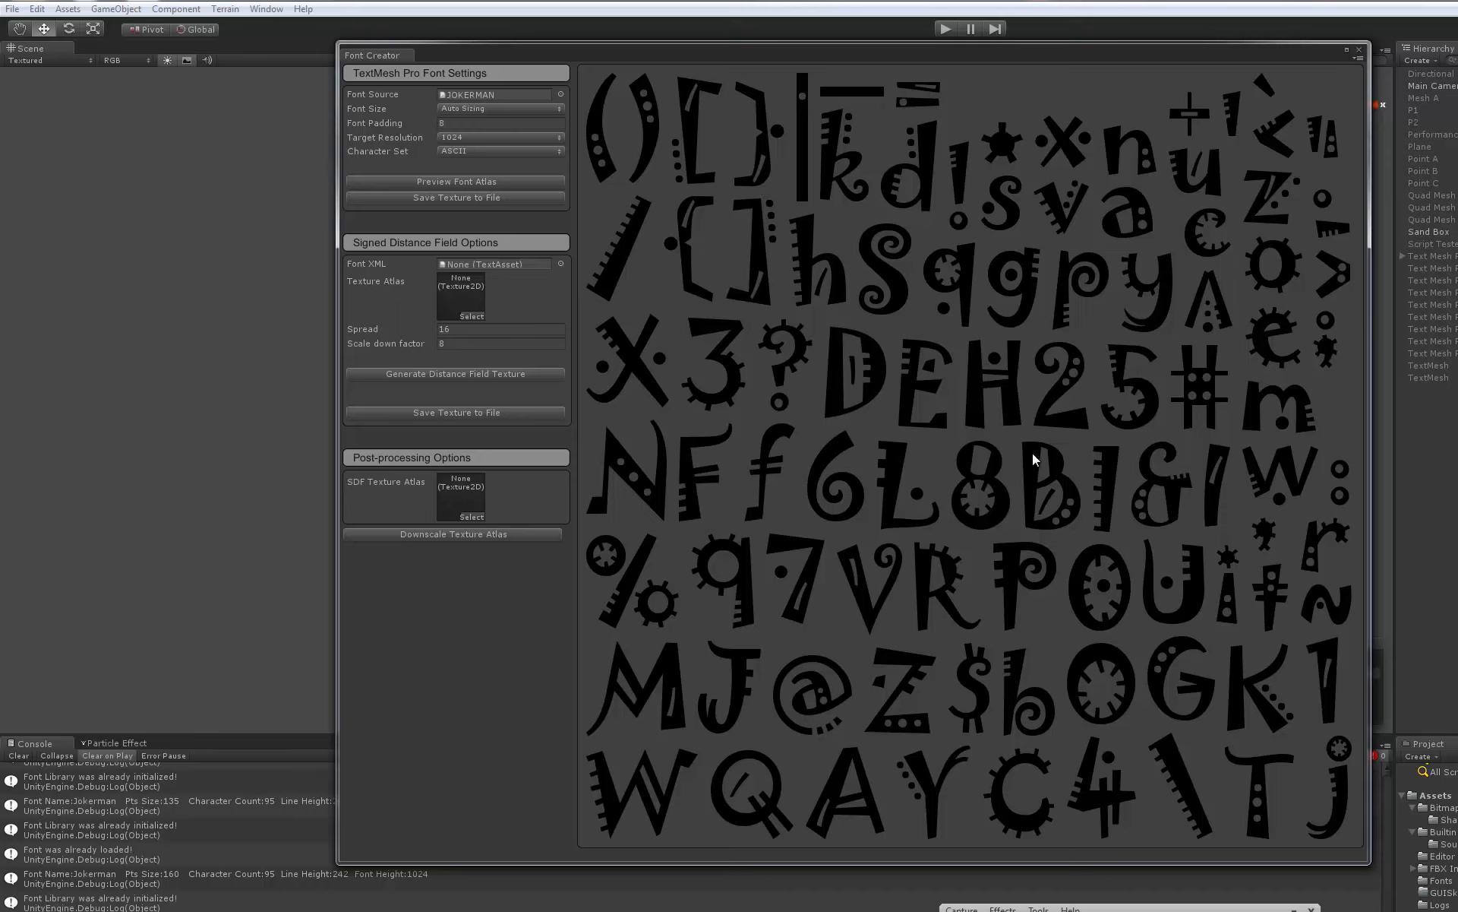
Preview the JOKERMAN font atlas with the ASCII Lowercase and the ASCII Uppercase character sets
click(456, 151)
click(480, 187)
click(441, 181)
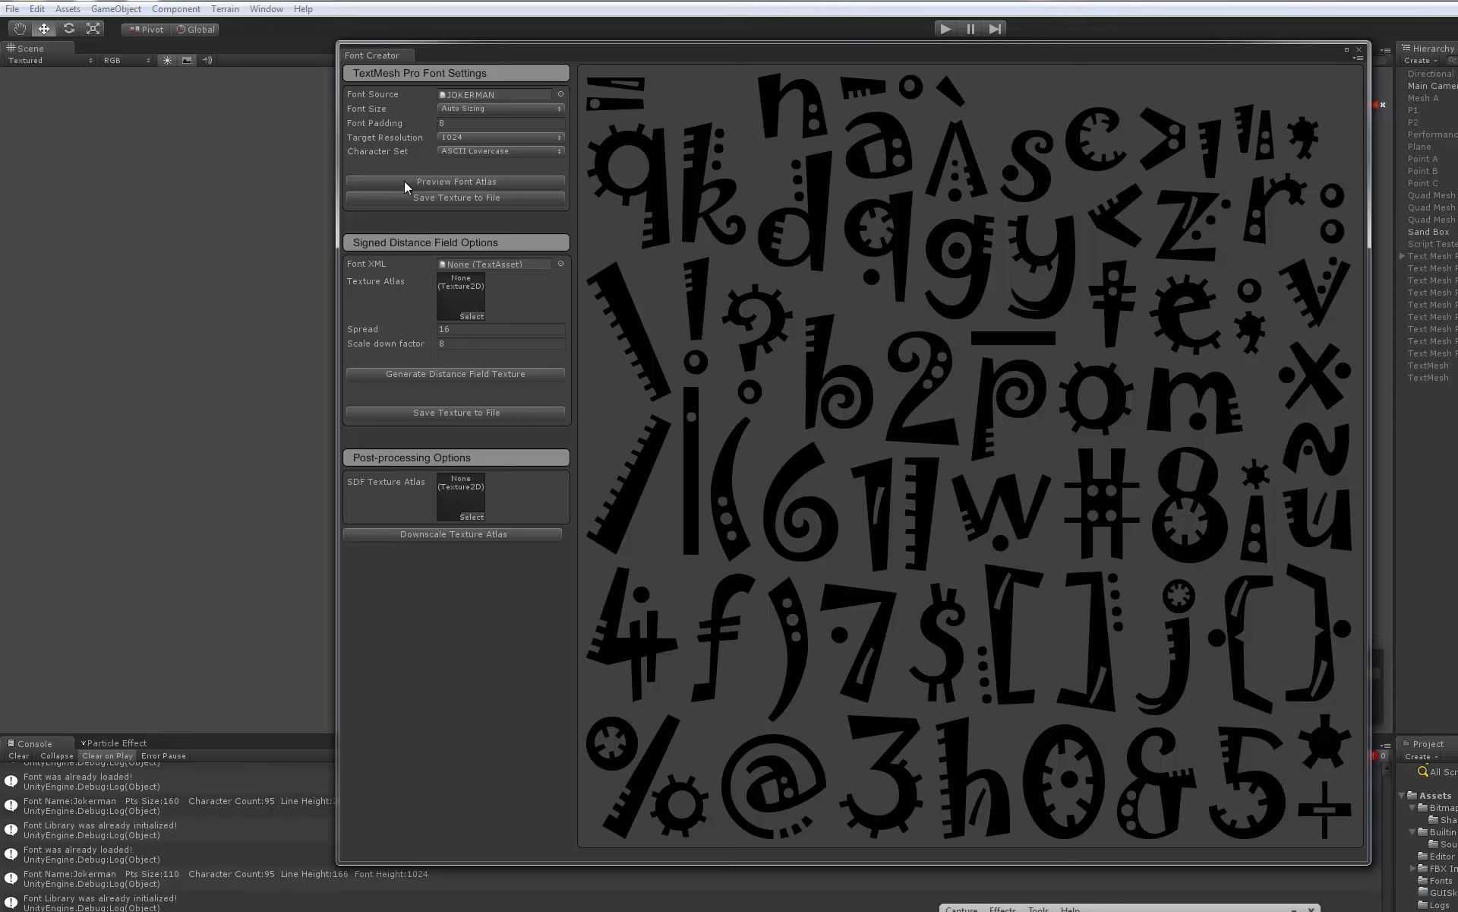
click(455, 152)
click(478, 200)
click(435, 183)
Change the character set to Numbers + Symbols and preview the font atlas
click(472, 151)
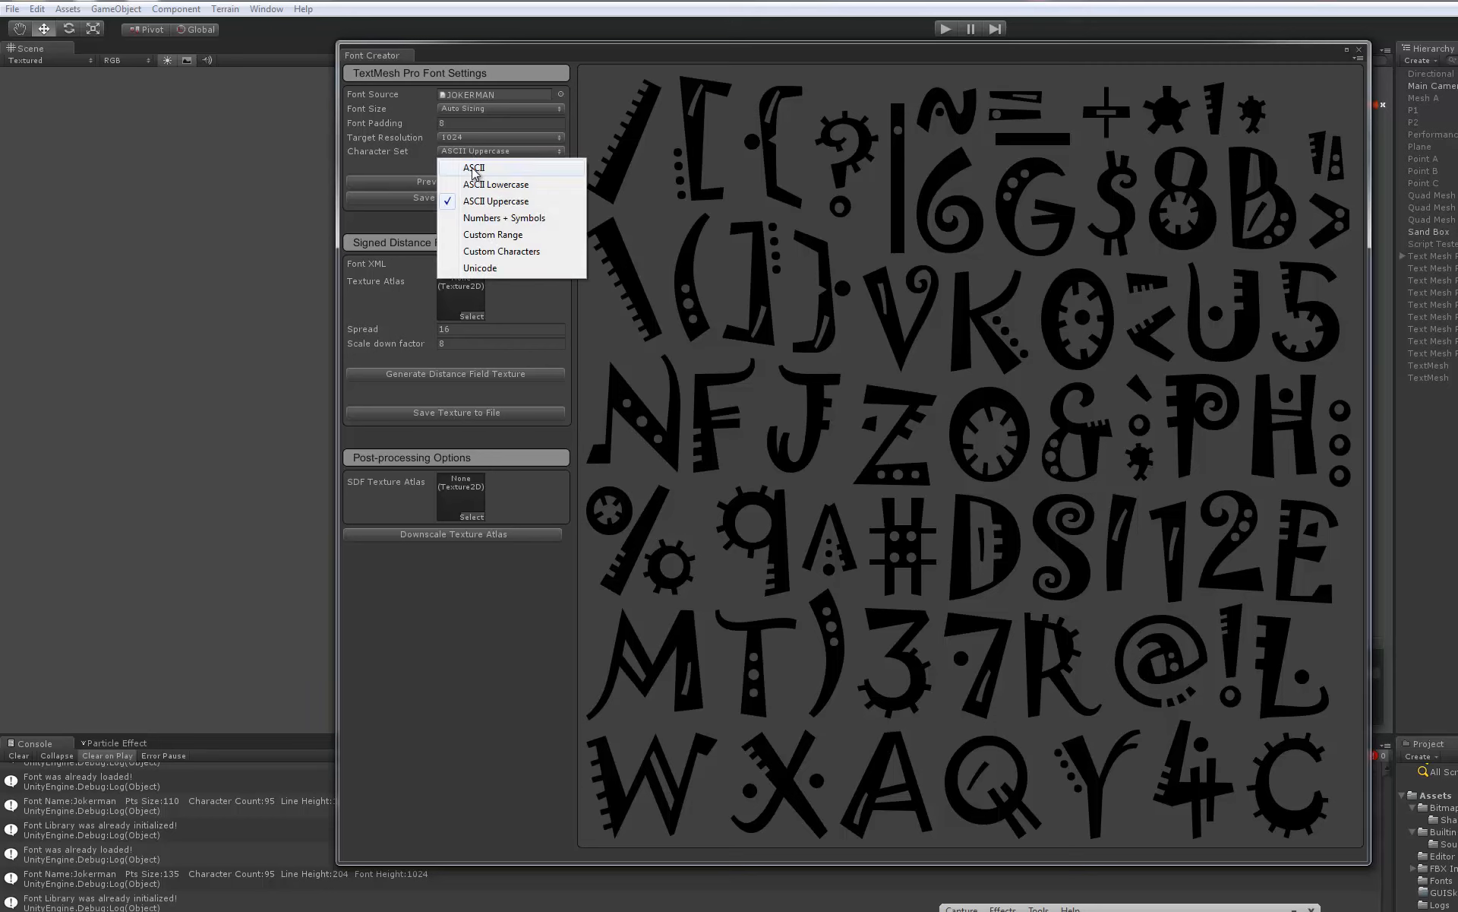
click(486, 218)
click(454, 182)
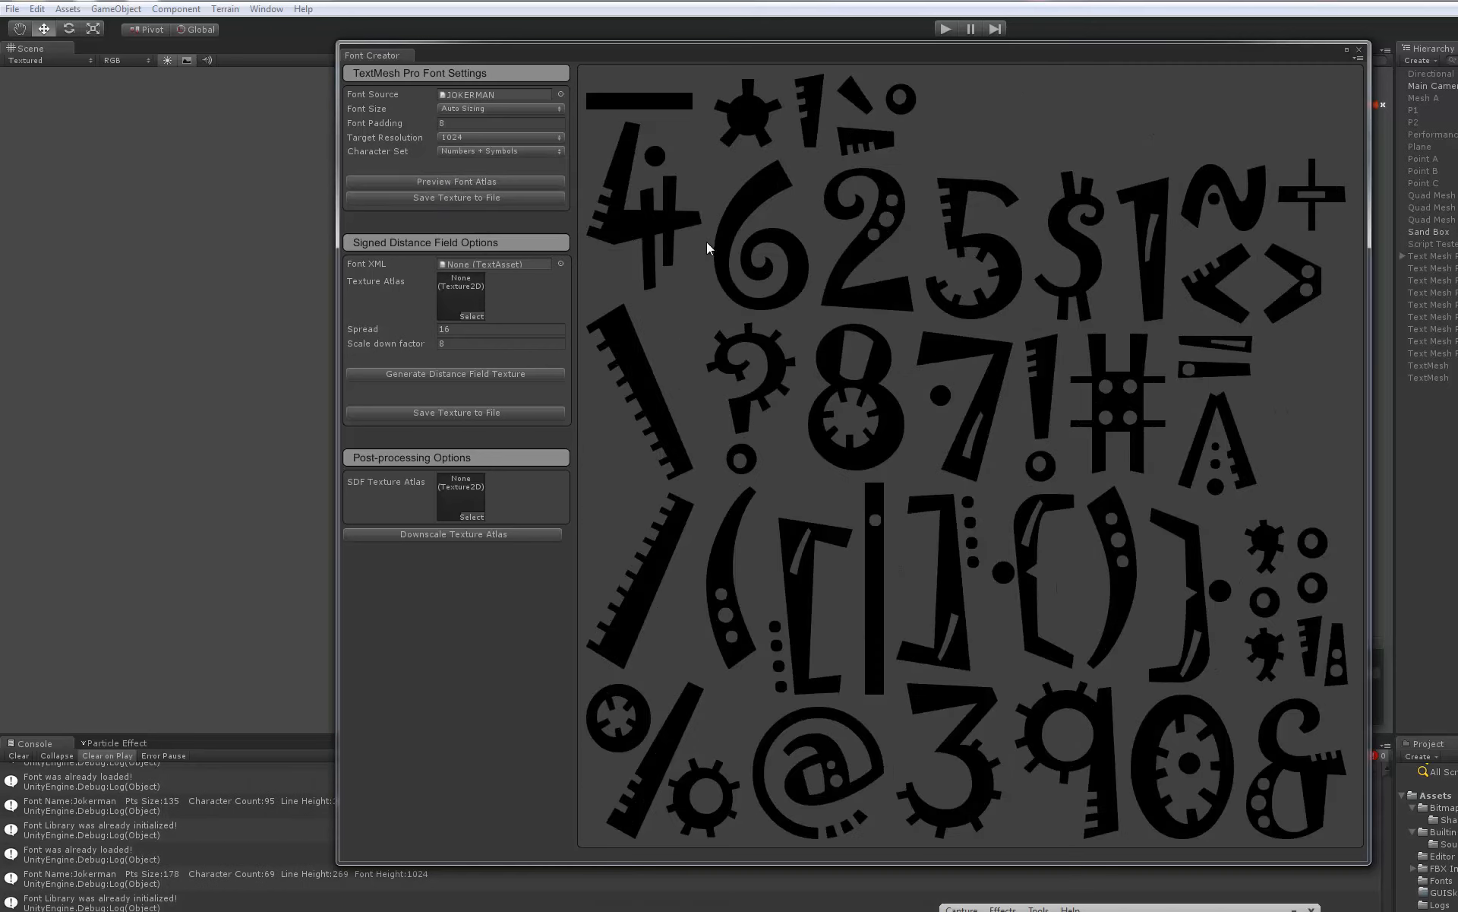
Use a Custom Range character set of 65-69,100-110 and preview the font atlas
click(466, 152)
click(485, 240)
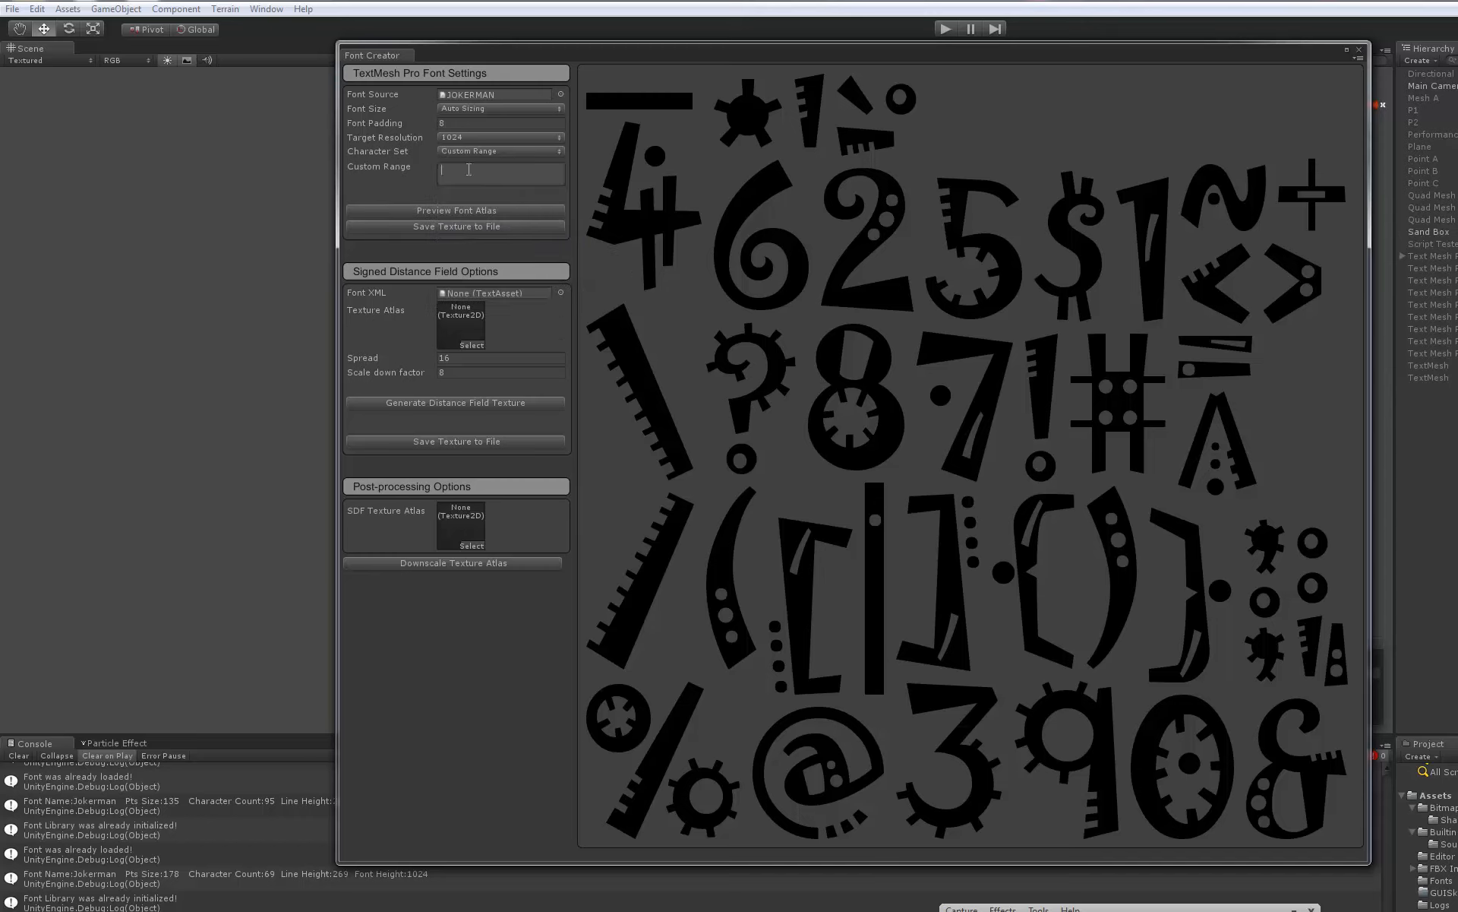
text(65-69,100-110)
click(447, 212)
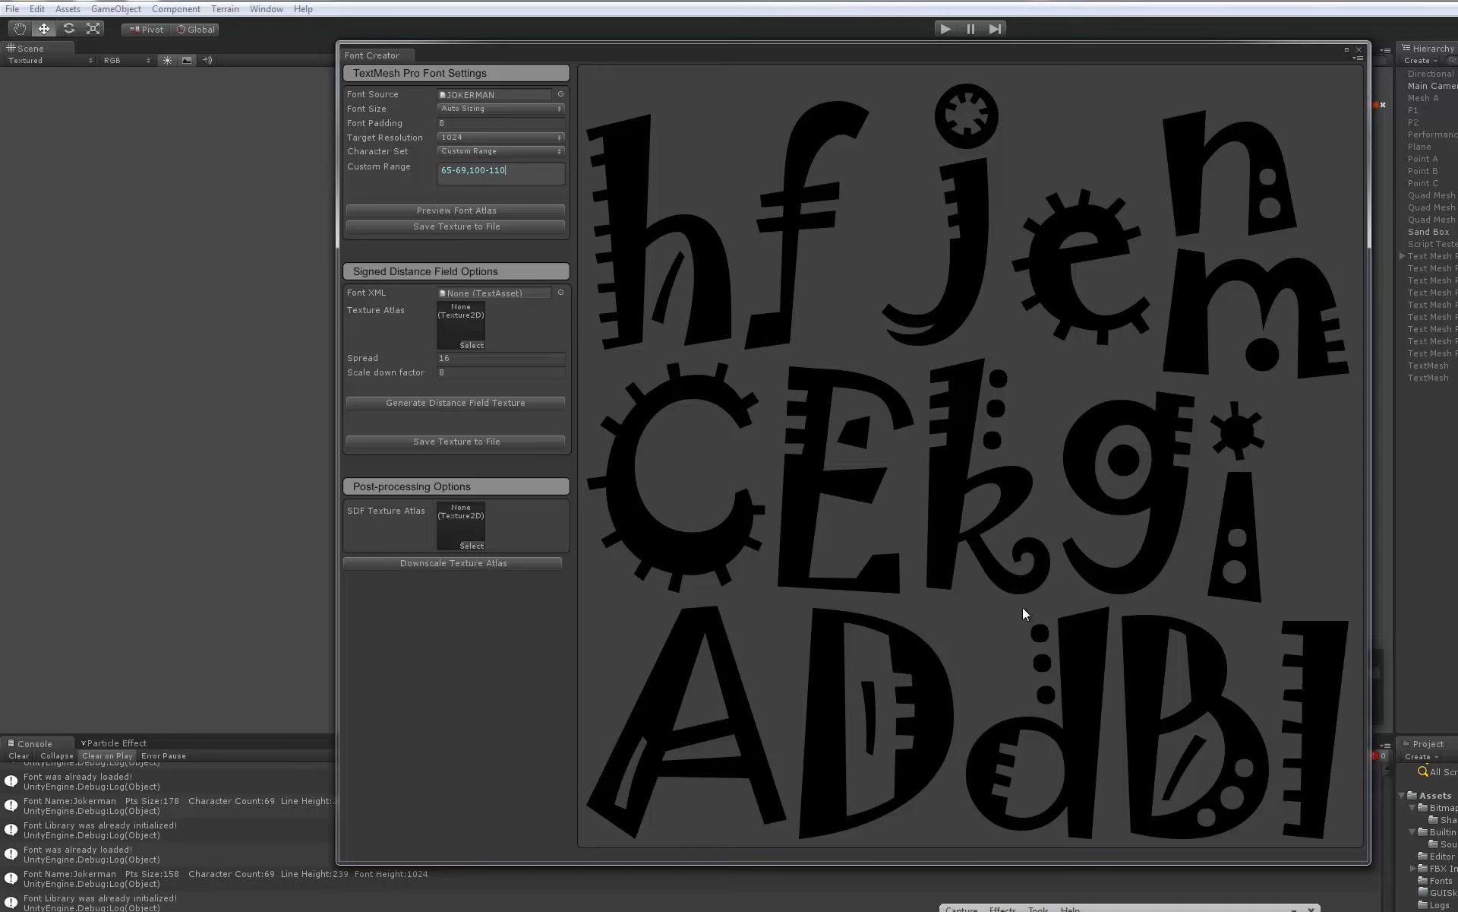
Use a Custom Characters set of abc123ABC and preview the JOKERMAN font atlas
click(461, 152)
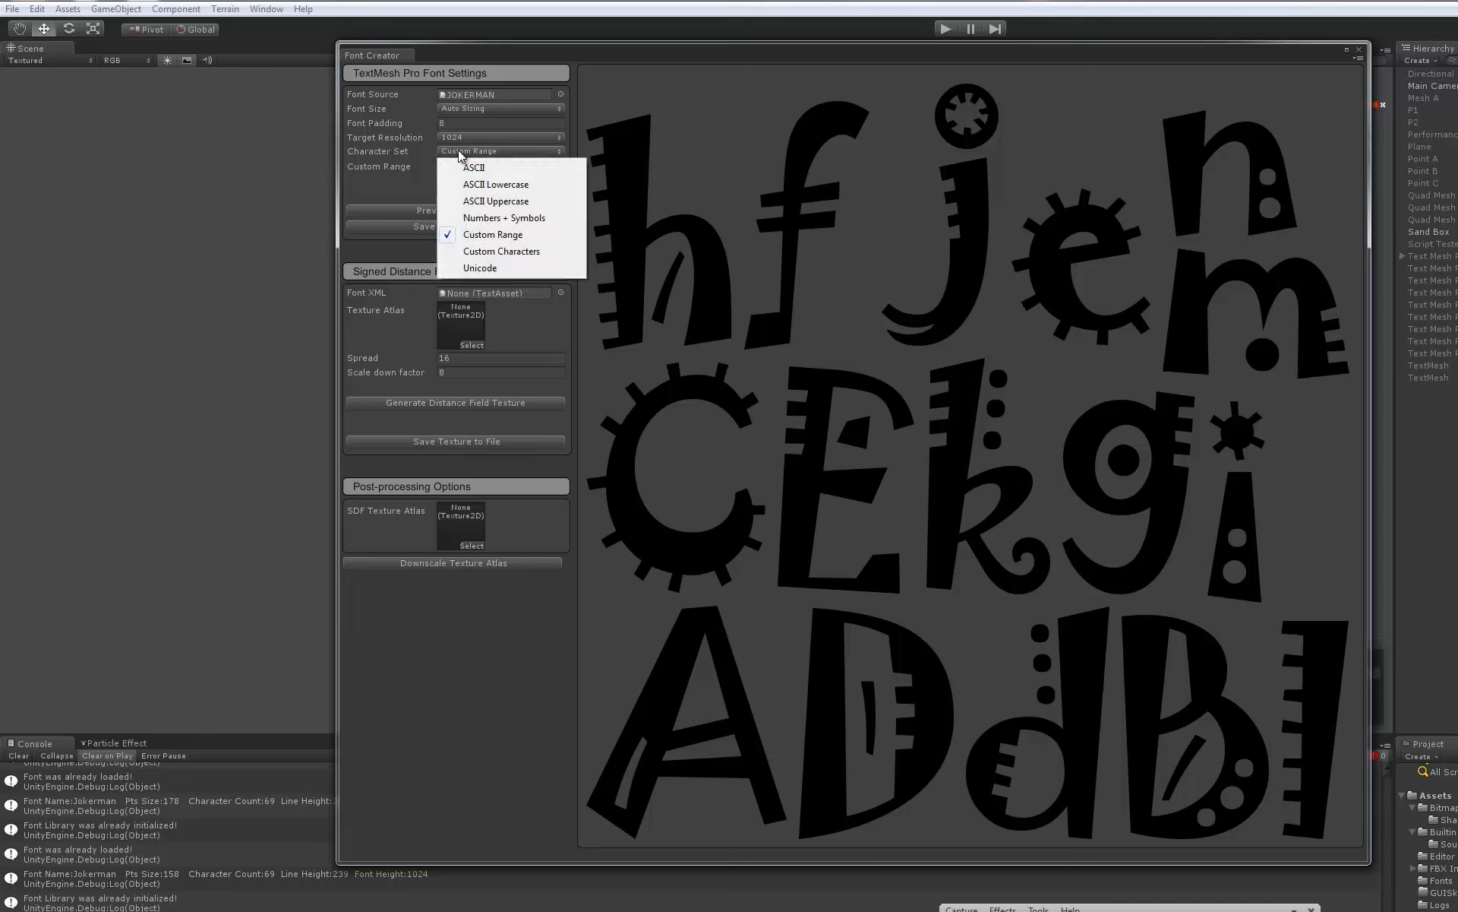
click(488, 252)
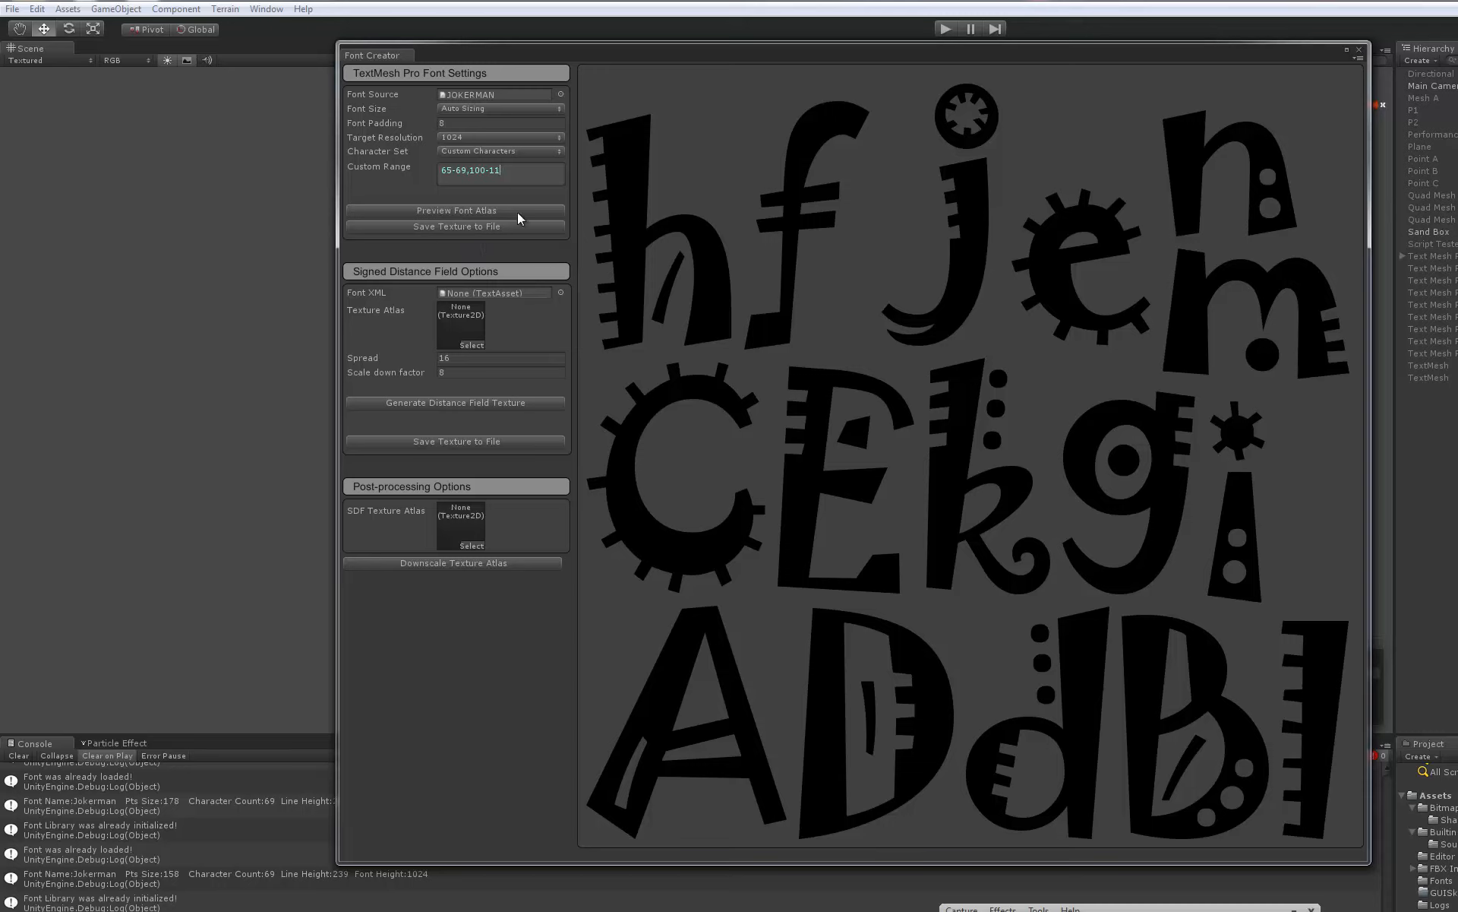
key(ctrl+a)
key(BackSpace)
text(abc12)
click(456, 211)
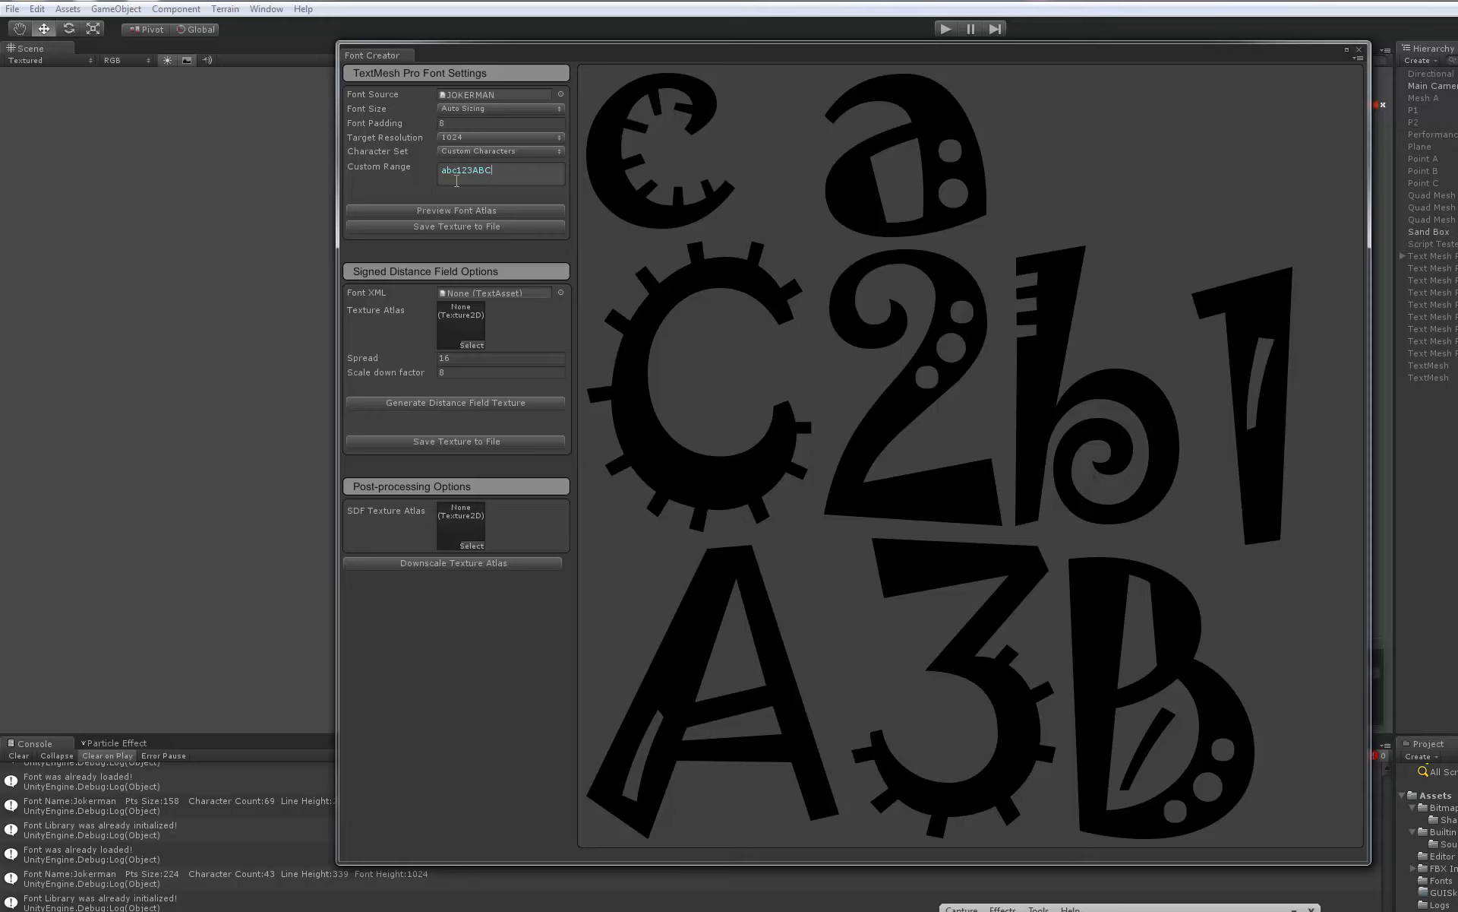
click(466, 150)
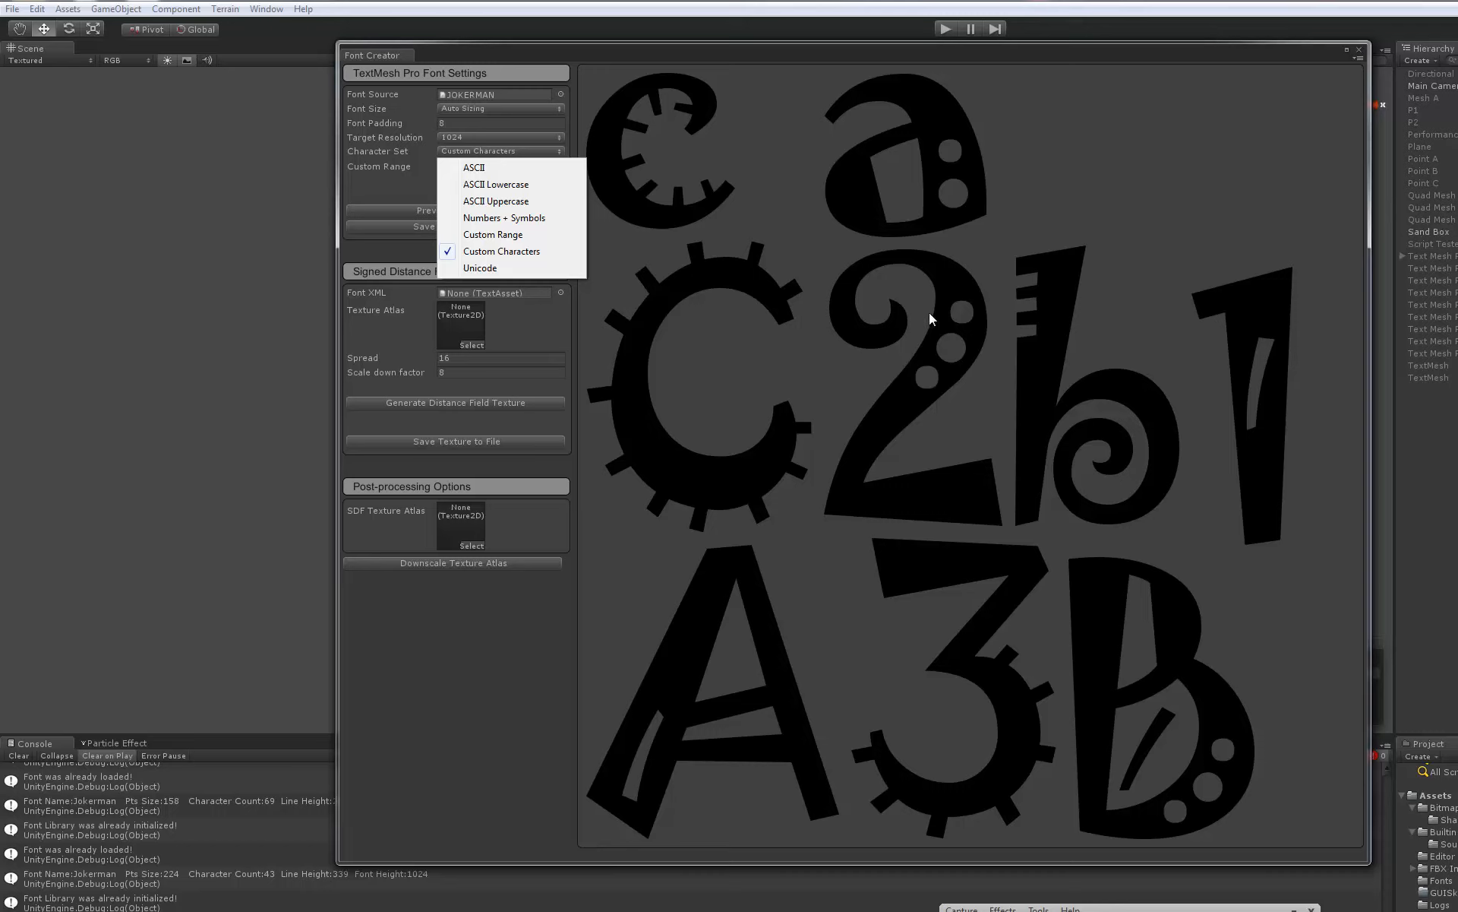
click(370, 187)
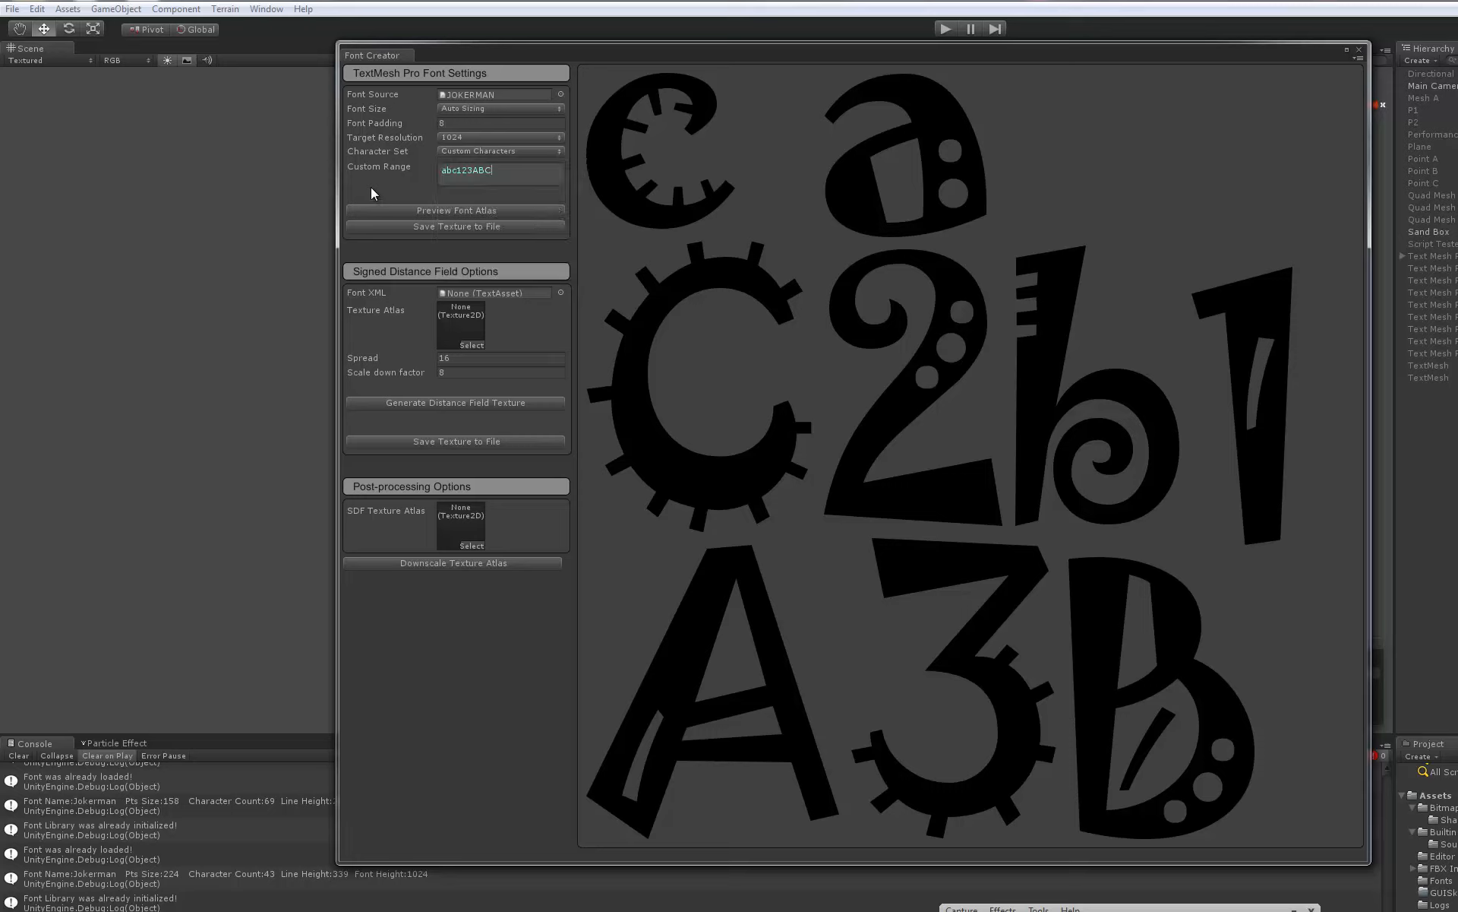
click(463, 150)
click(408, 171)
Switch the character set to Custom Range with 1000-1100 and preview the font atlas
click(471, 152)
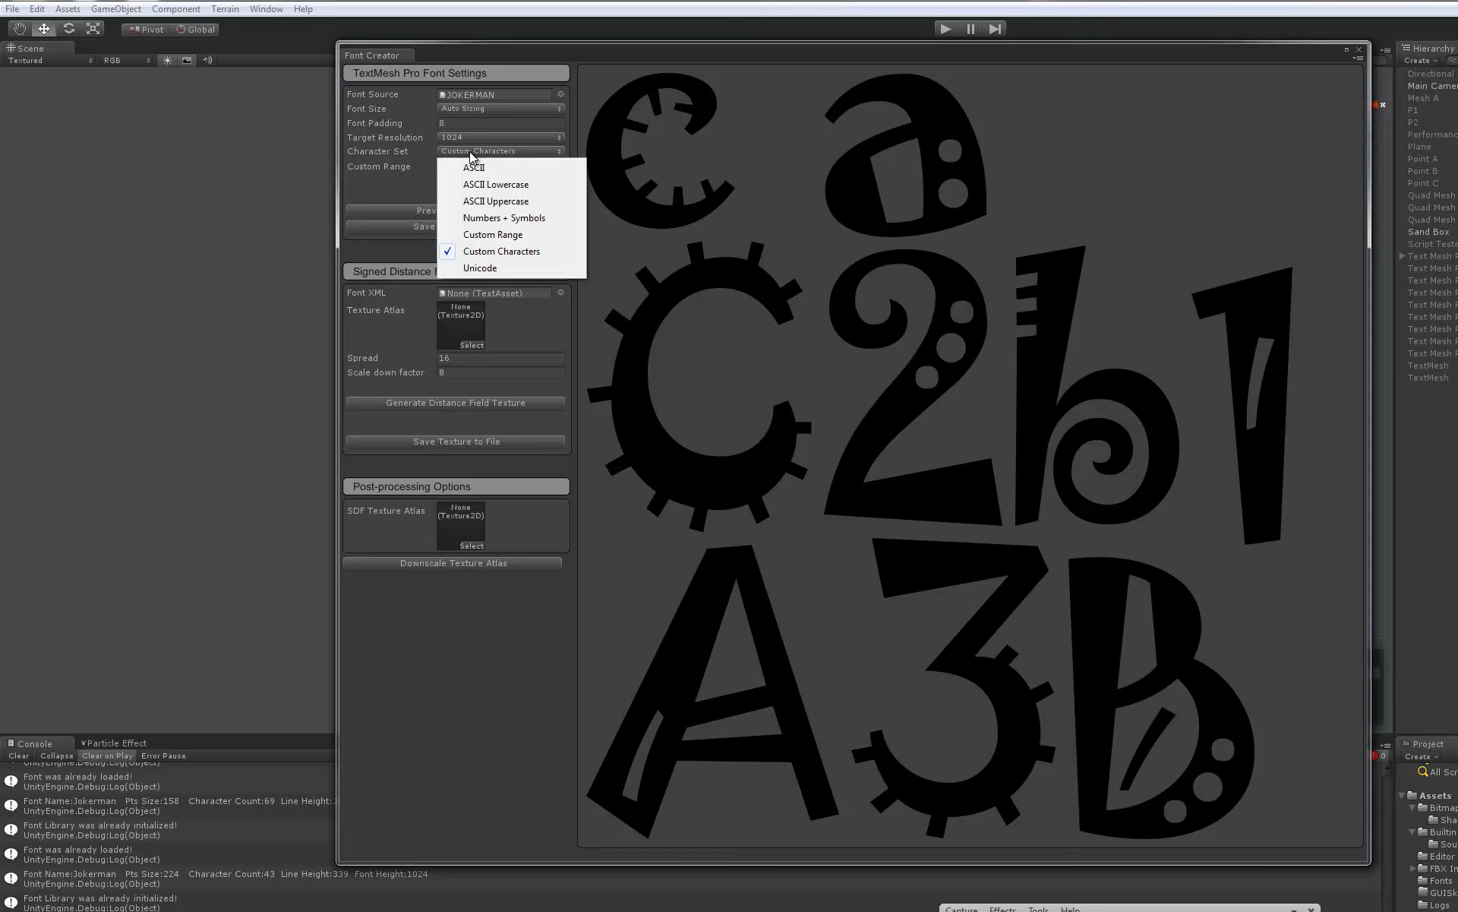
click(483, 247)
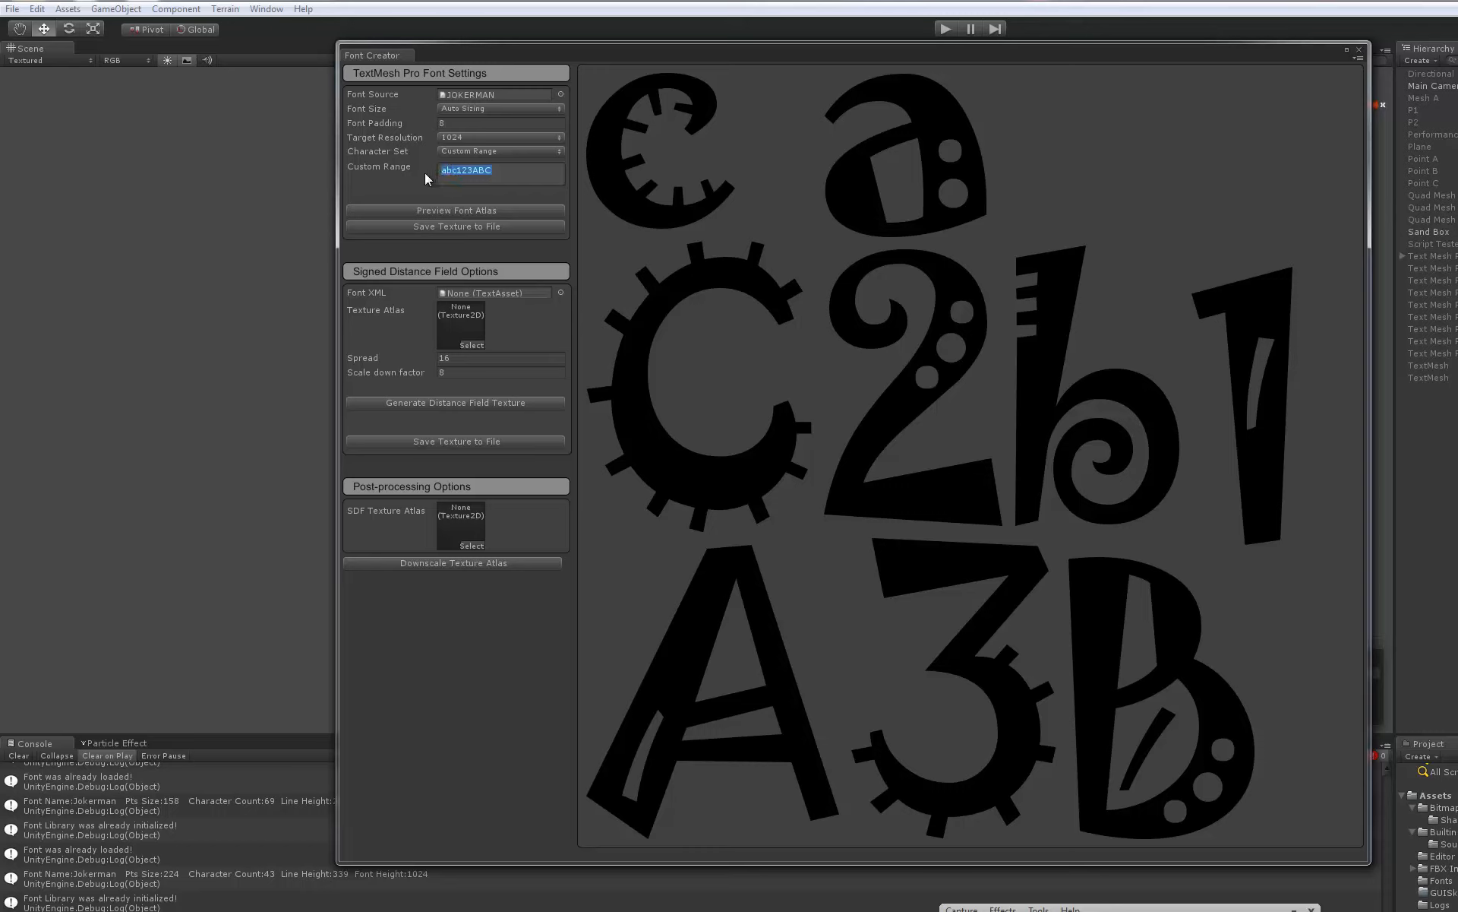
text(1000-1100)
click(444, 211)
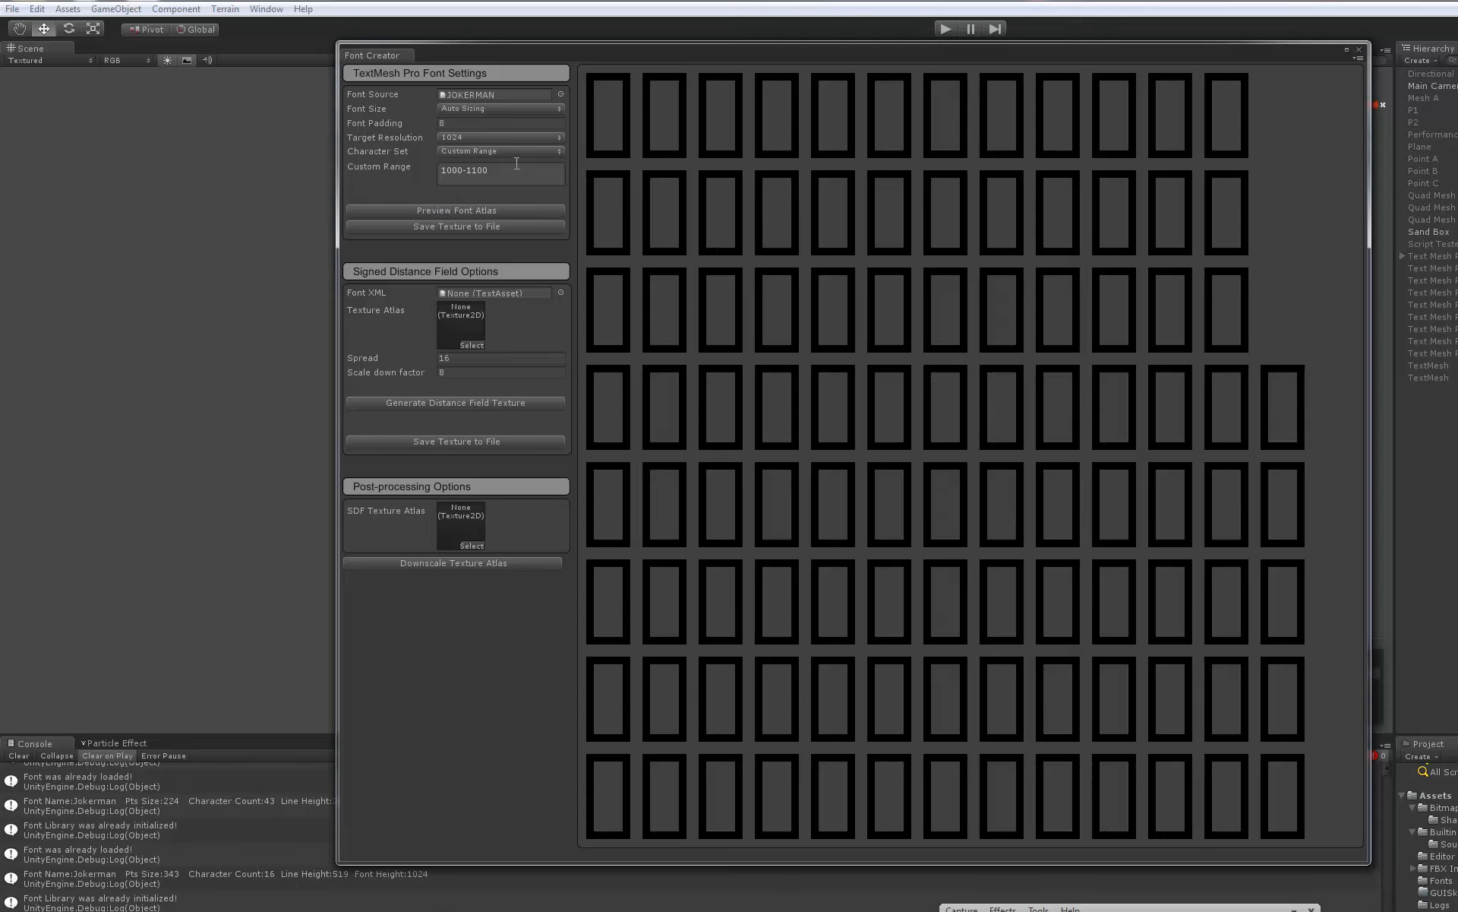
Change the font source to ARIAL and preview the font atlas for the same custom range
click(561, 94)
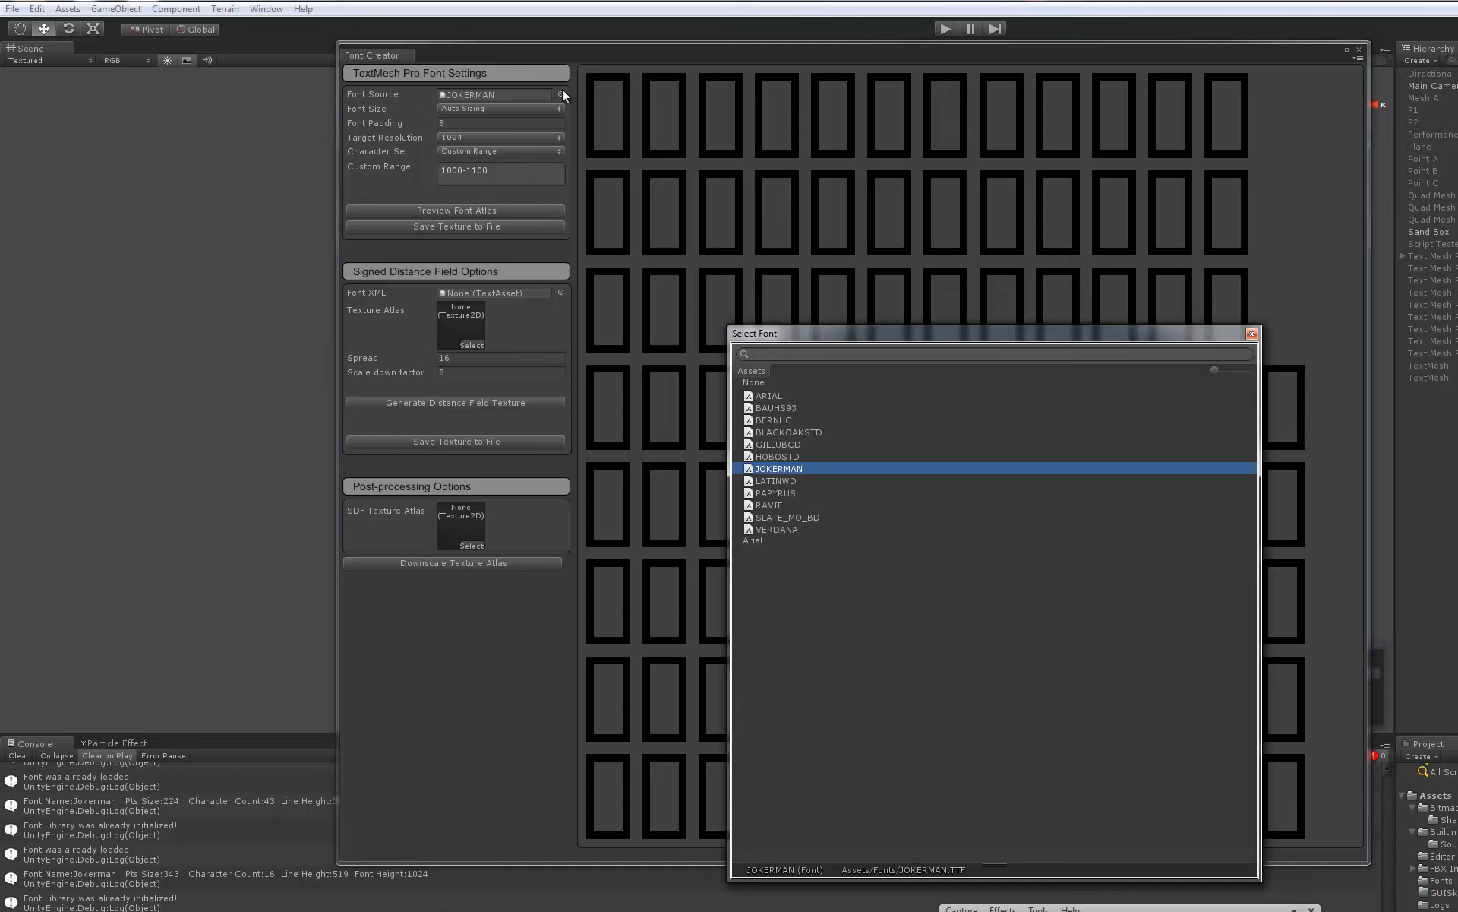
click(766, 397)
click(1252, 333)
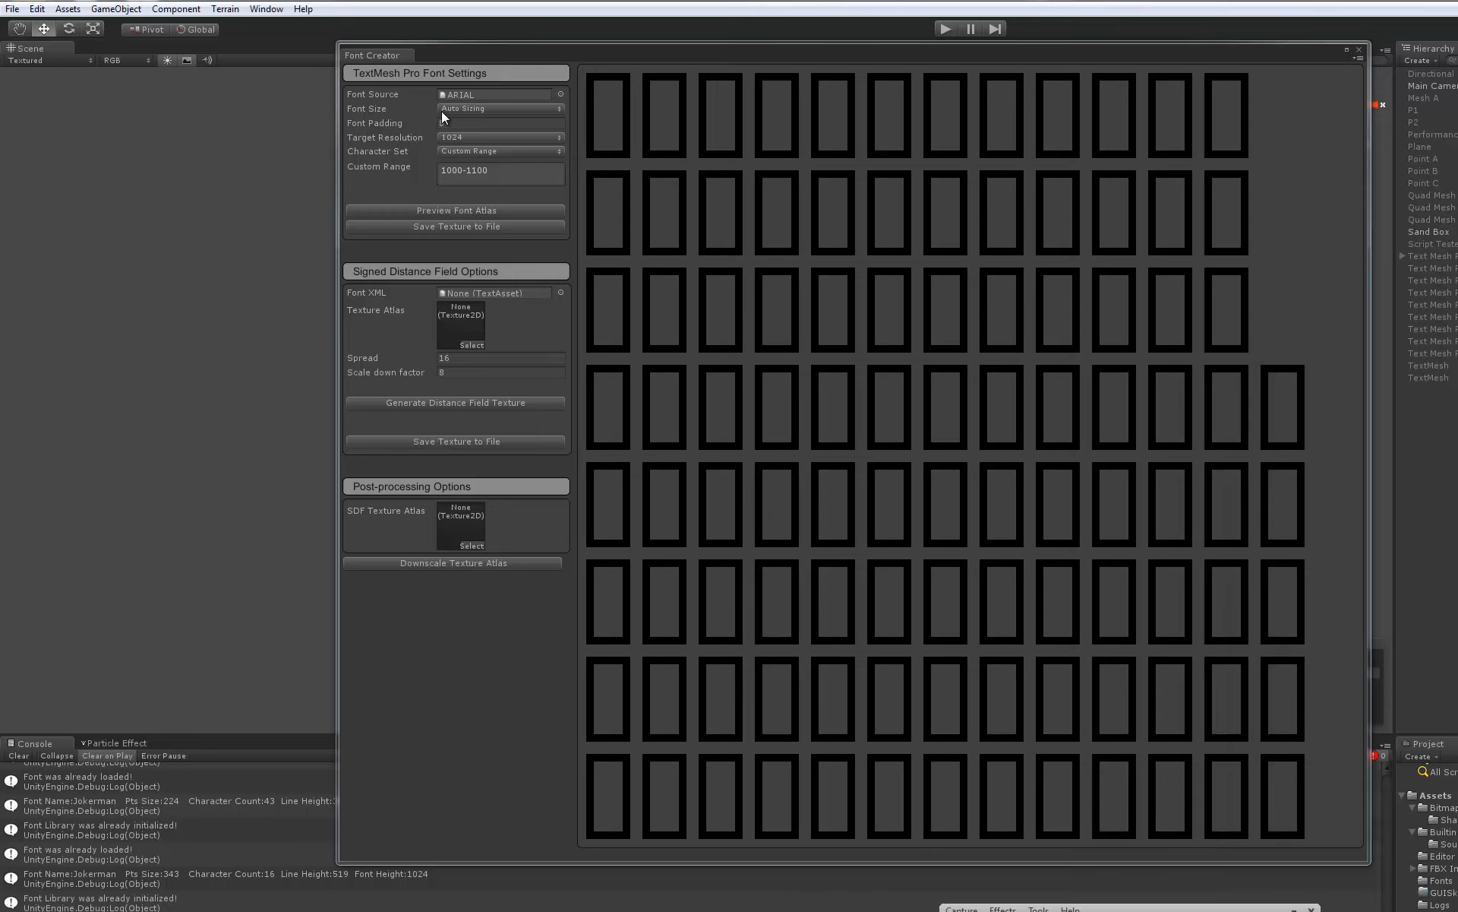
click(465, 211)
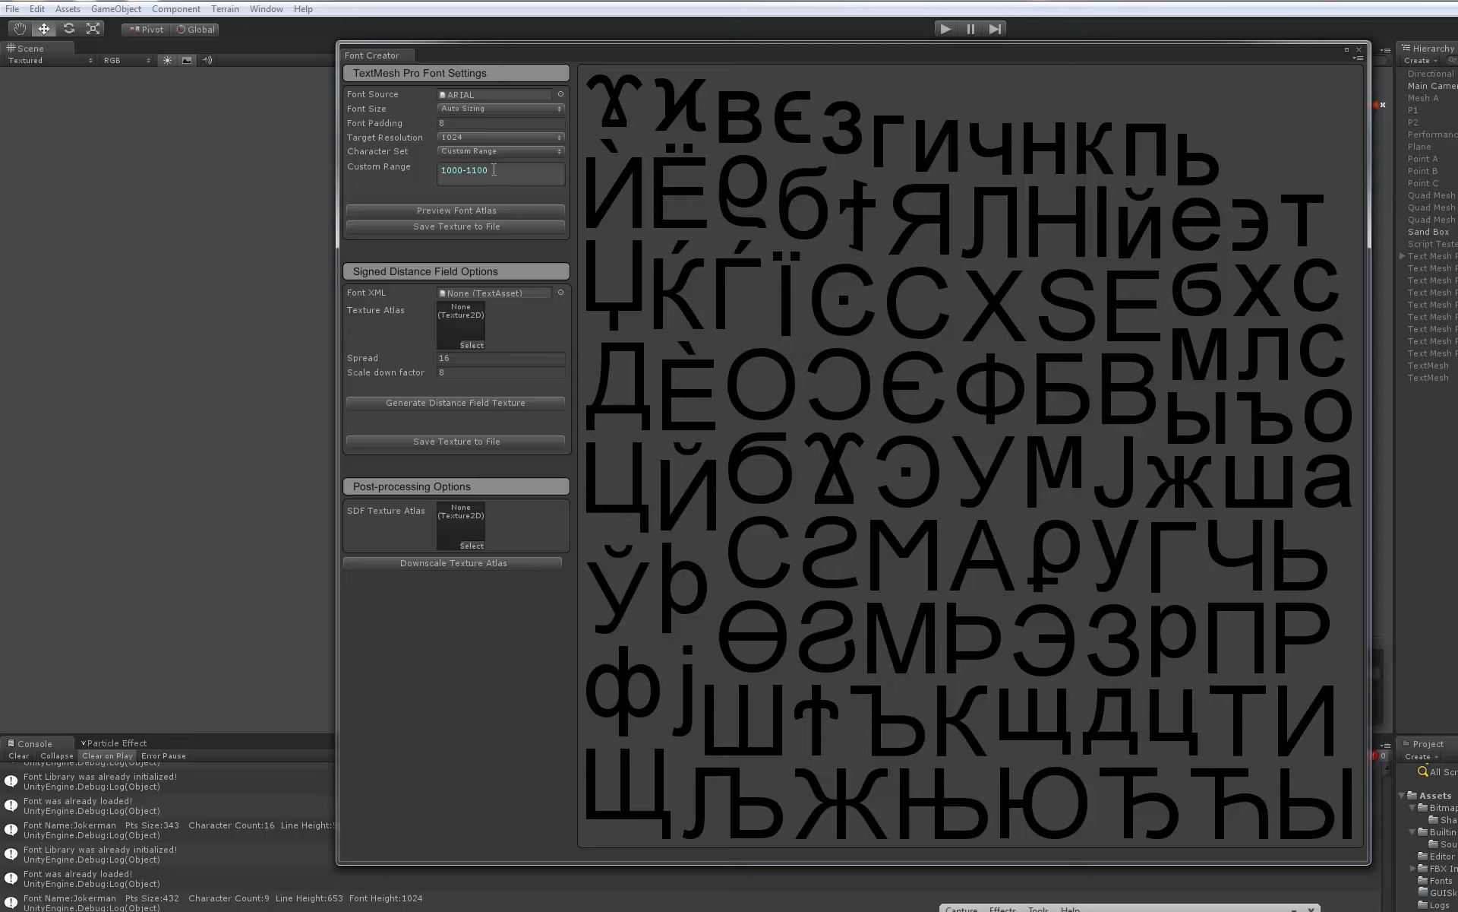
click(444, 171)
click(463, 137)
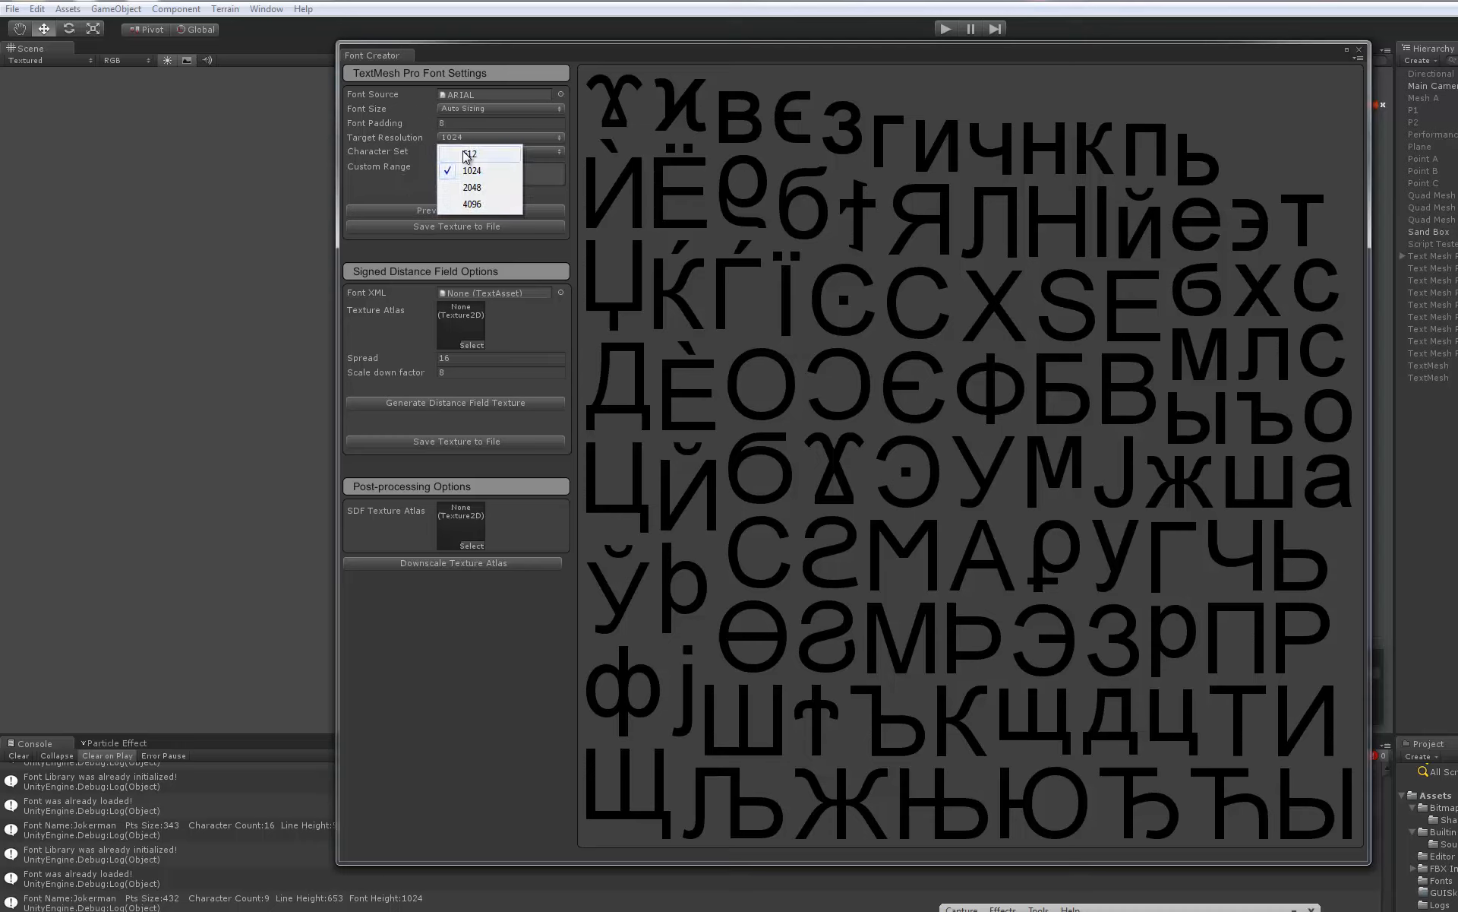
click(392, 183)
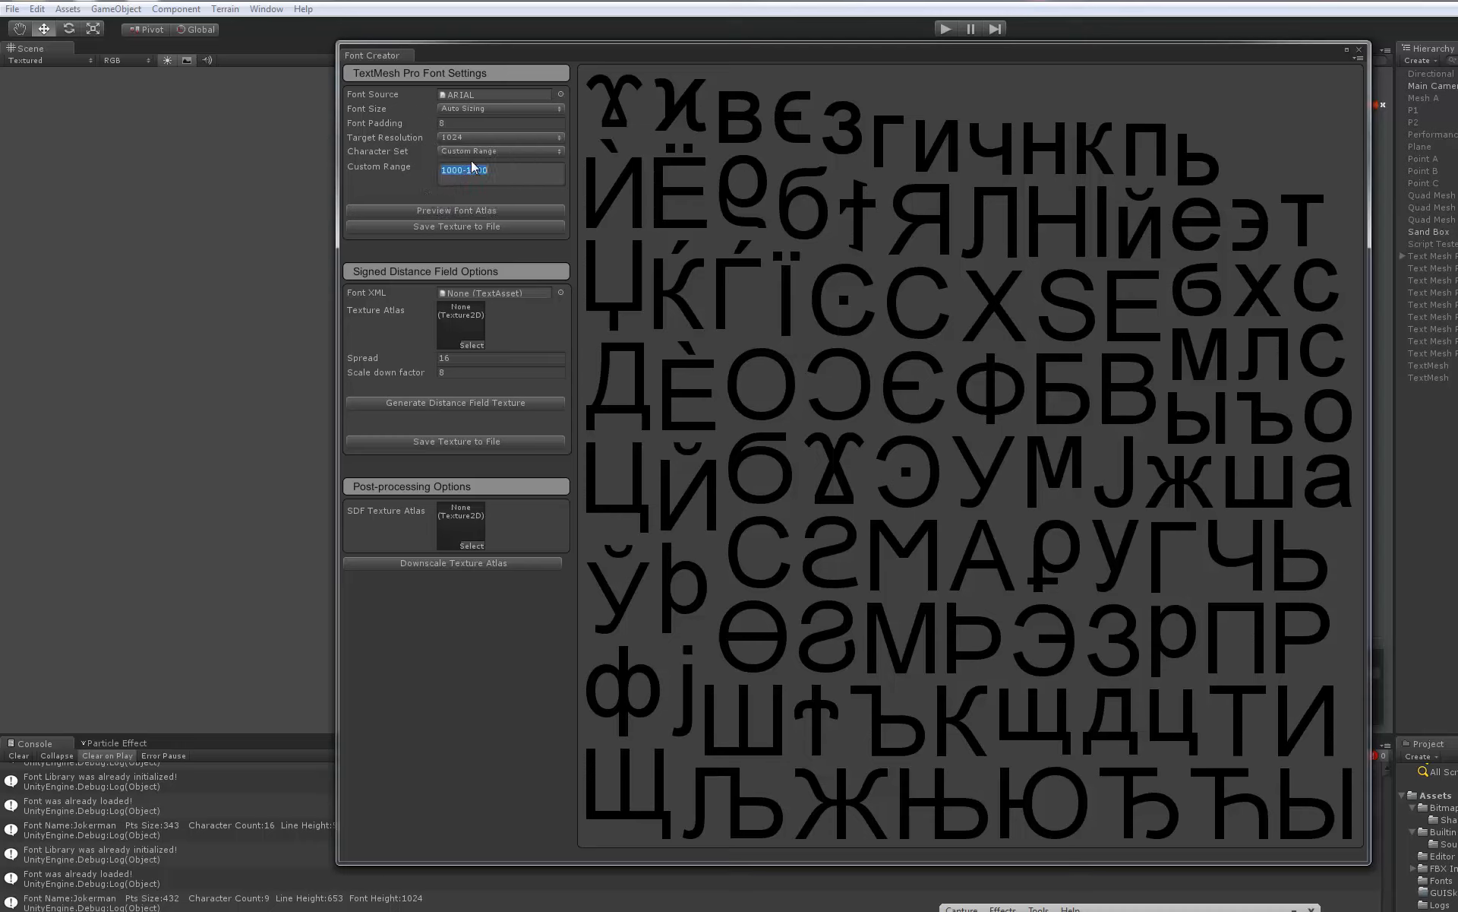
click(481, 108)
click(394, 170)
Set the character set to ASCII and preview the ARIAL font atlas
click(501, 155)
click(492, 167)
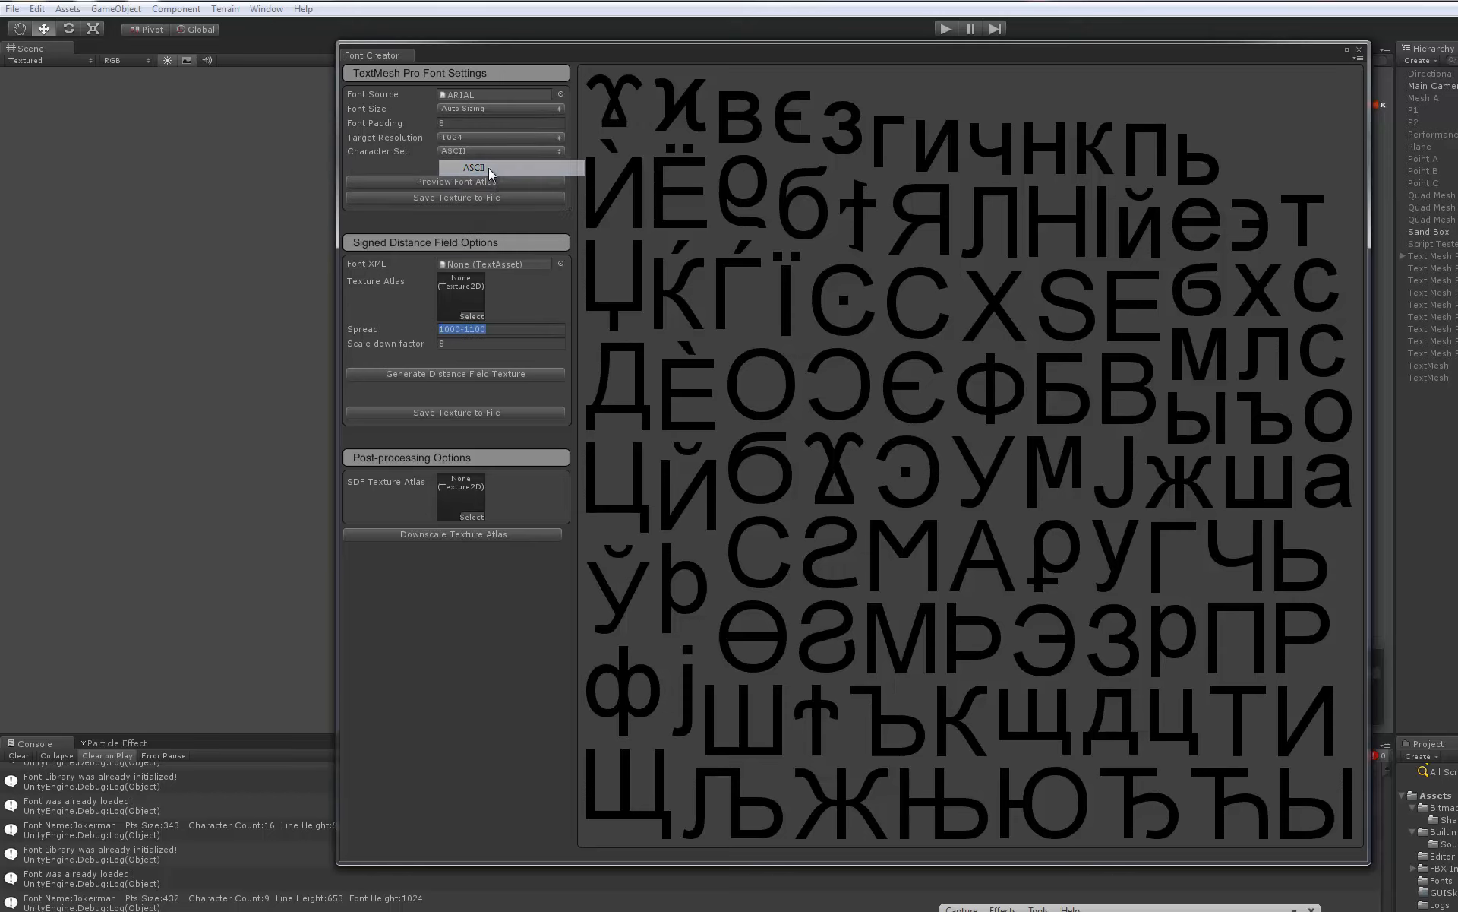
click(421, 181)
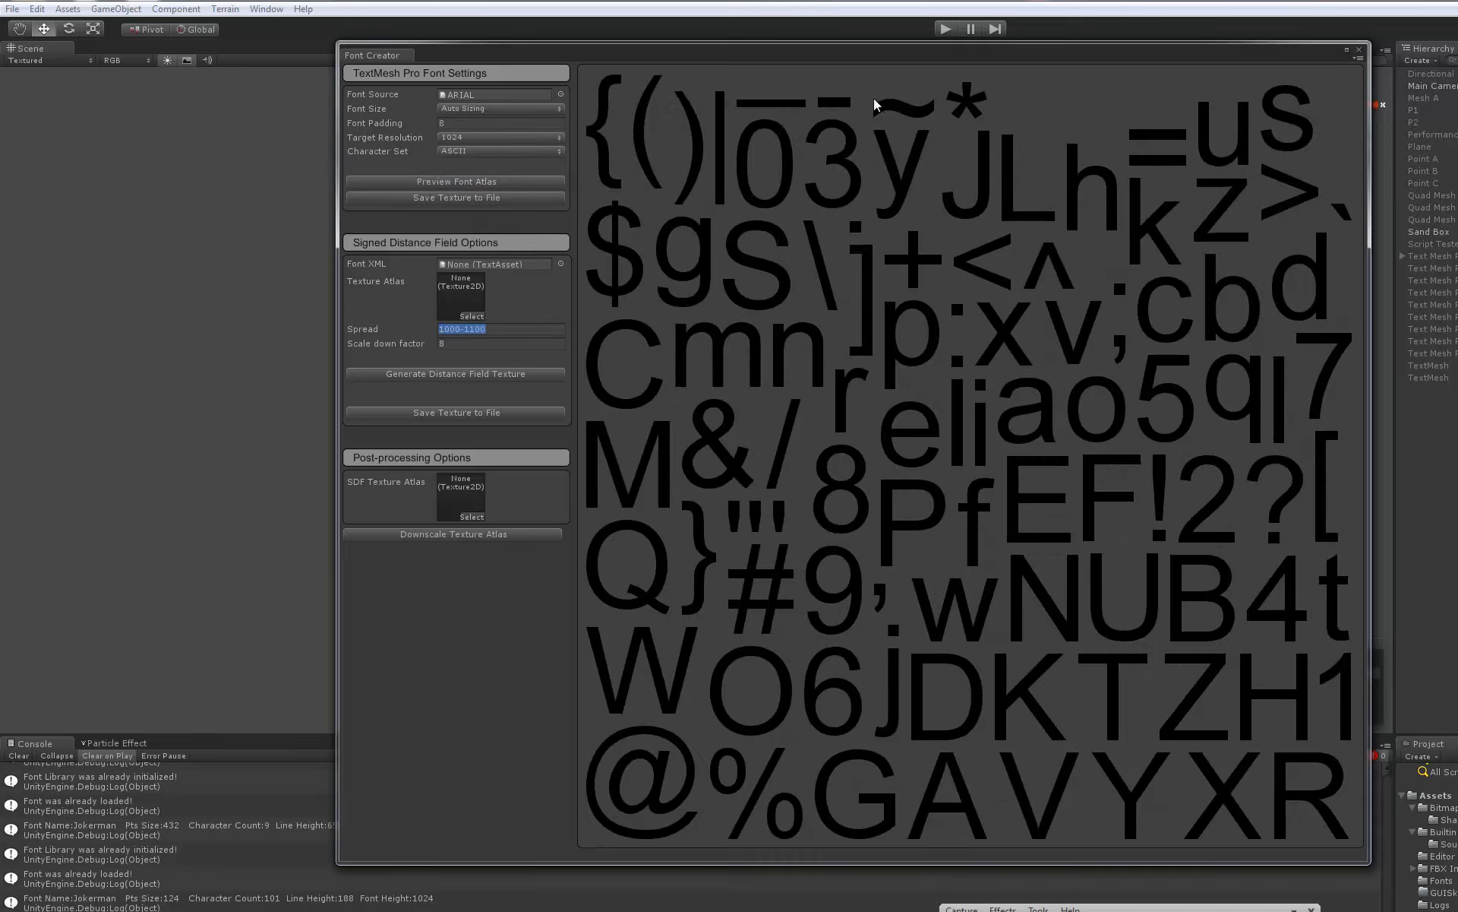
Change the font source to RAVIE and preview its ASCII font atlas
click(560, 94)
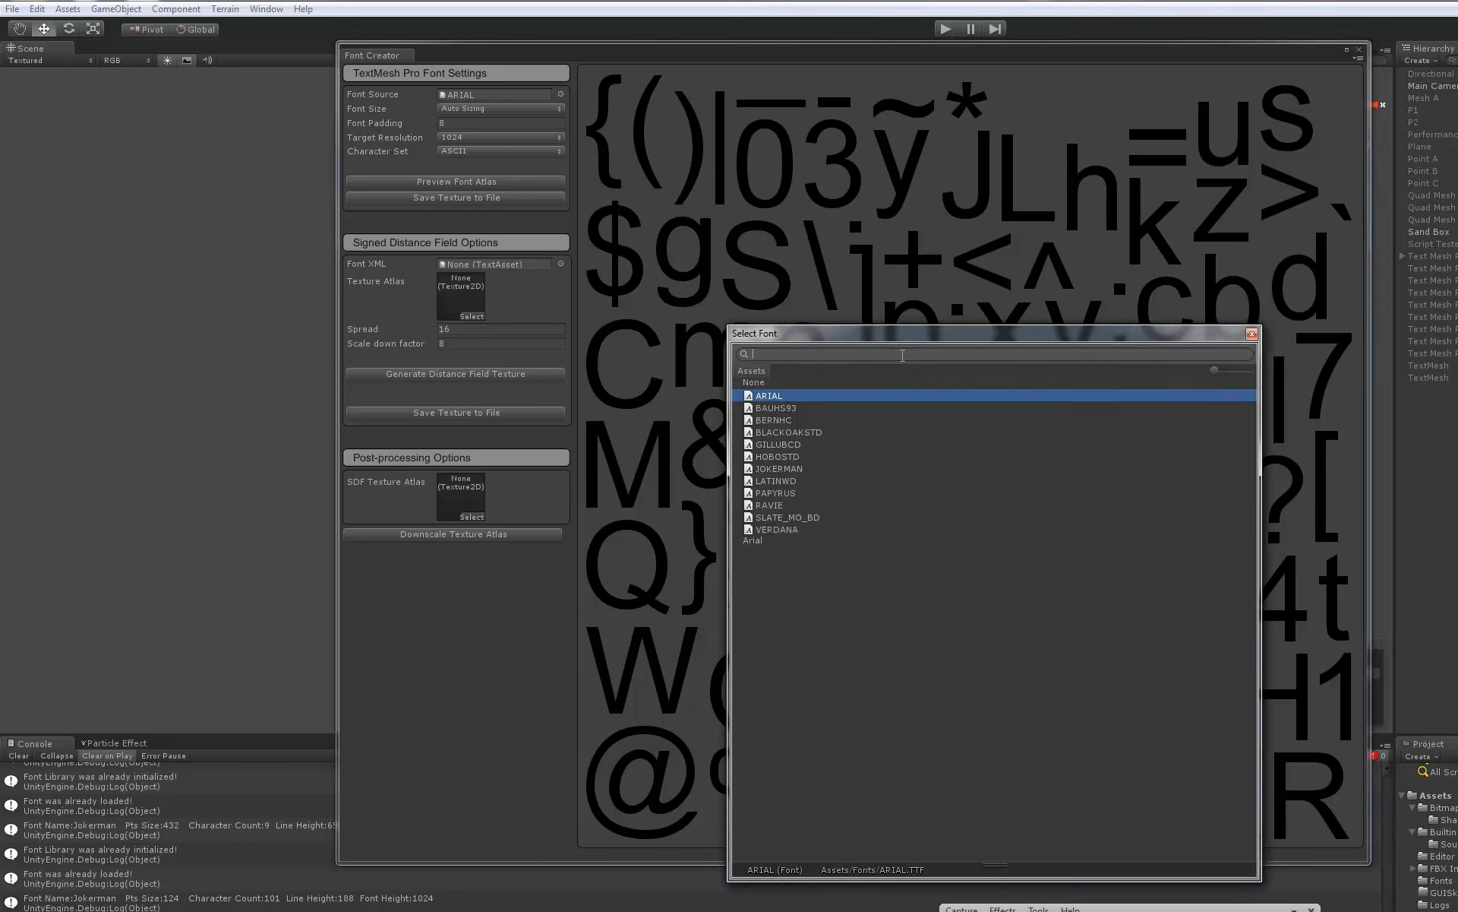
click(784, 507)
click(1251, 334)
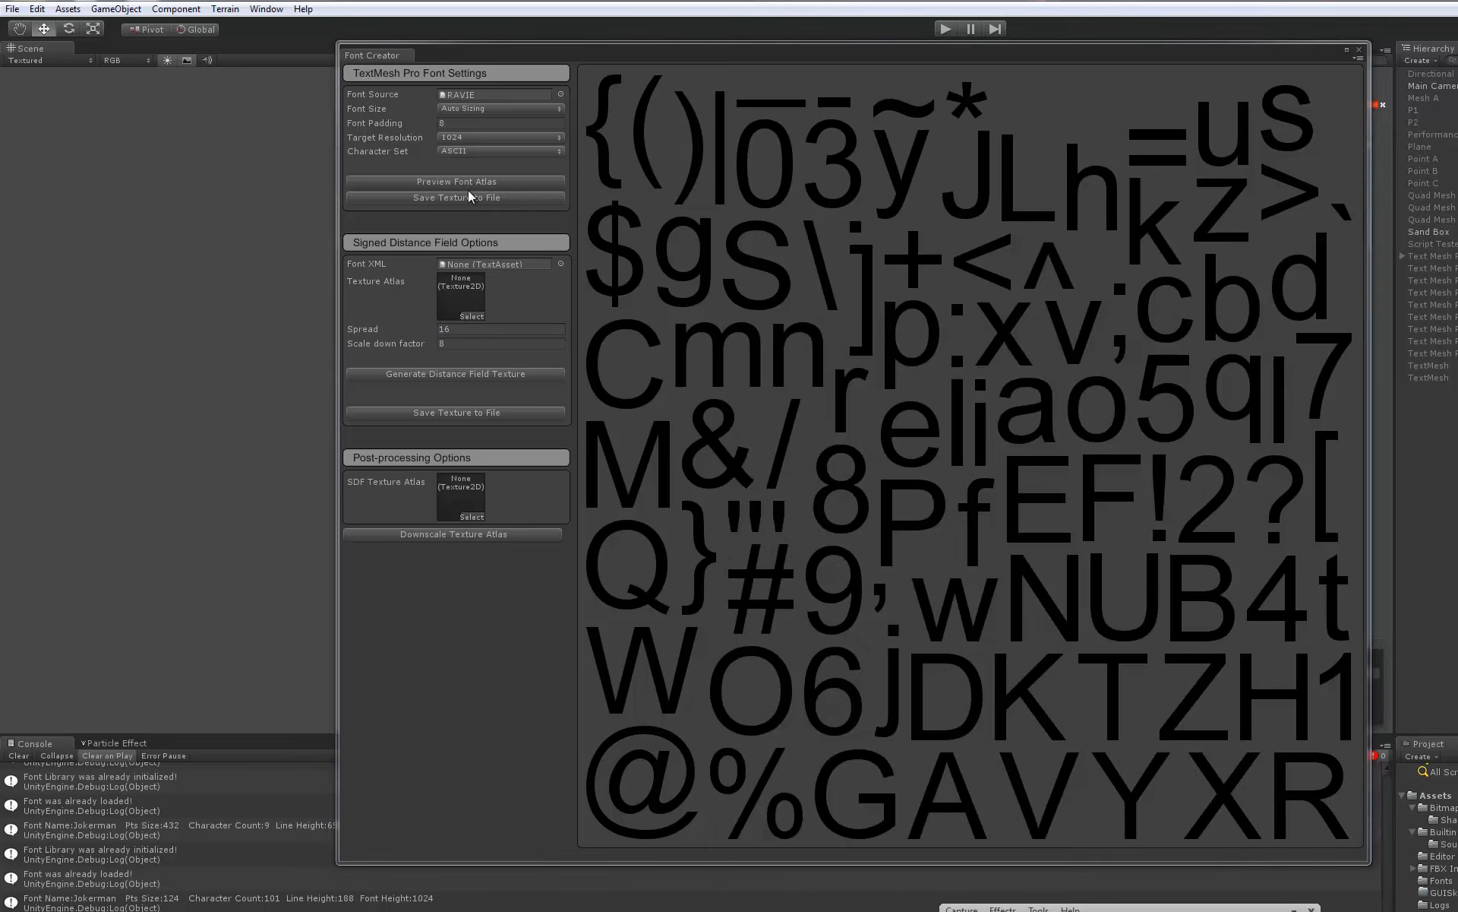
click(466, 184)
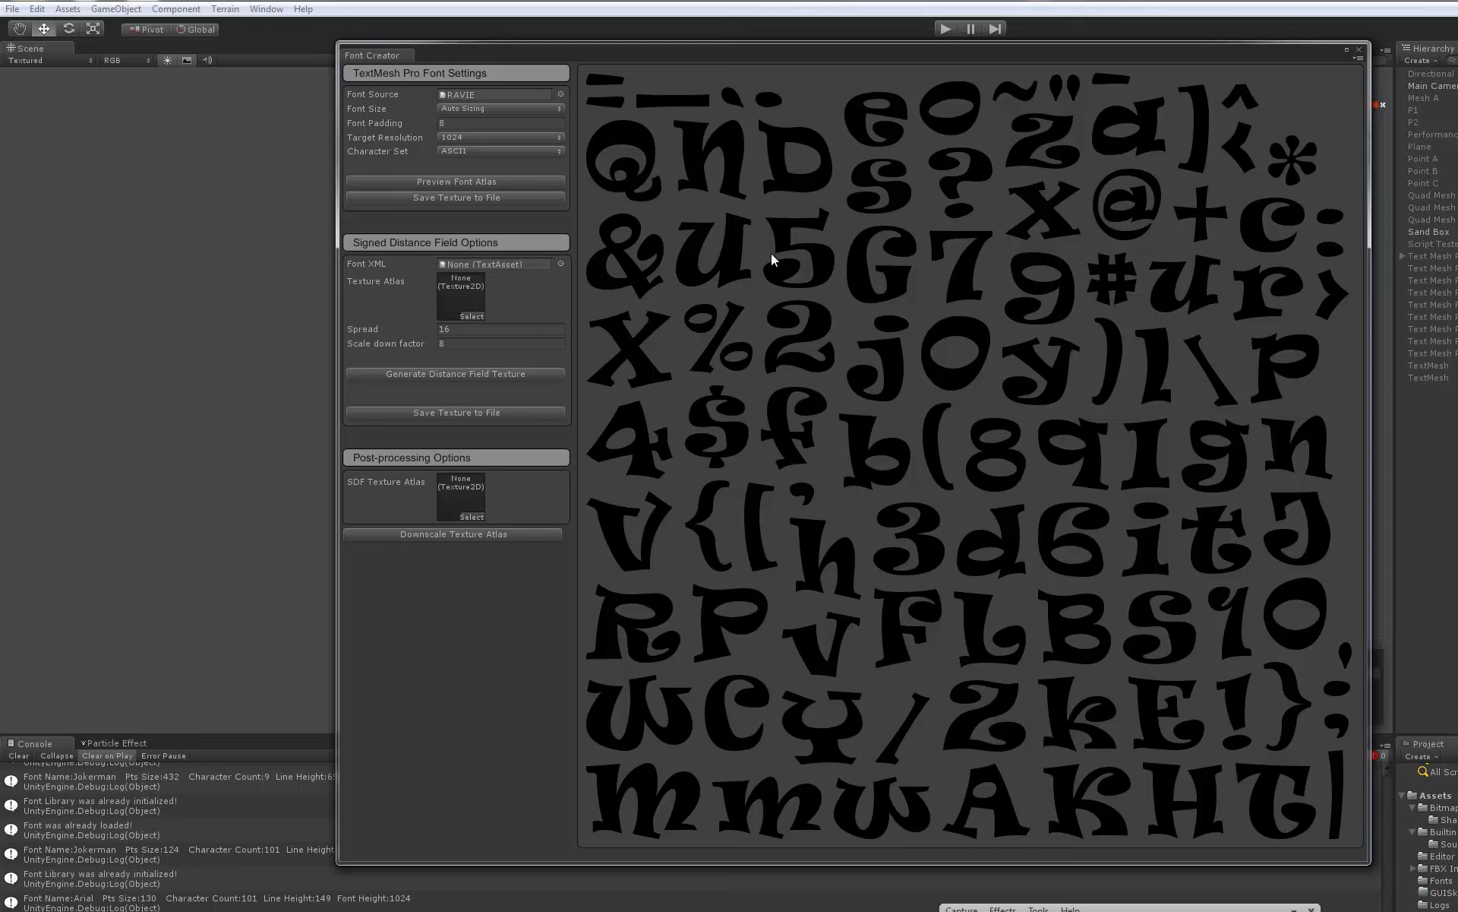
Switch the font size mode to Custom Size
click(500, 108)
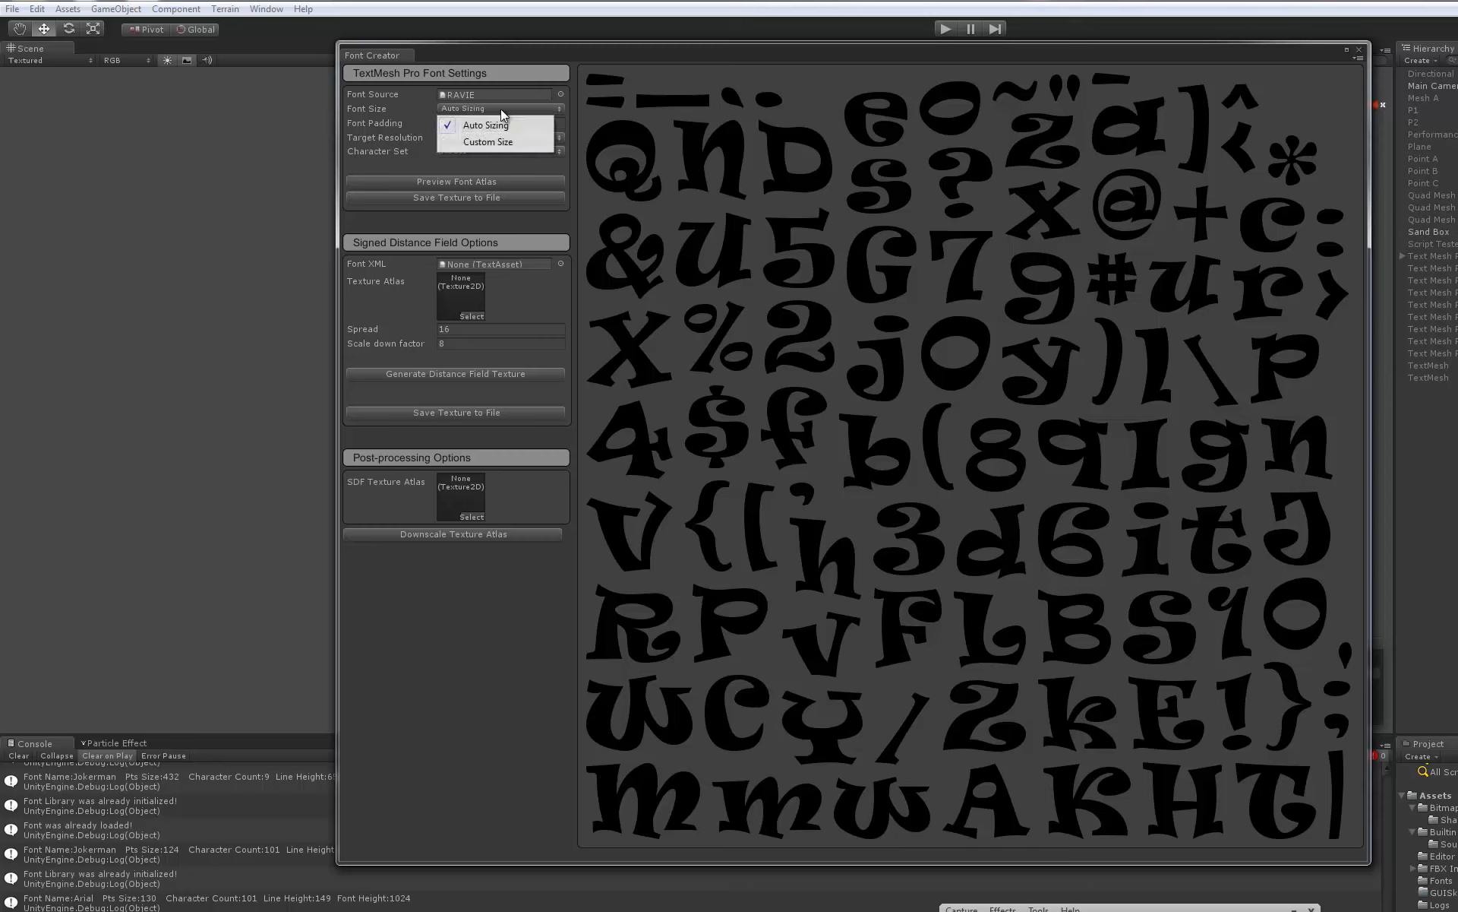
click(486, 142)
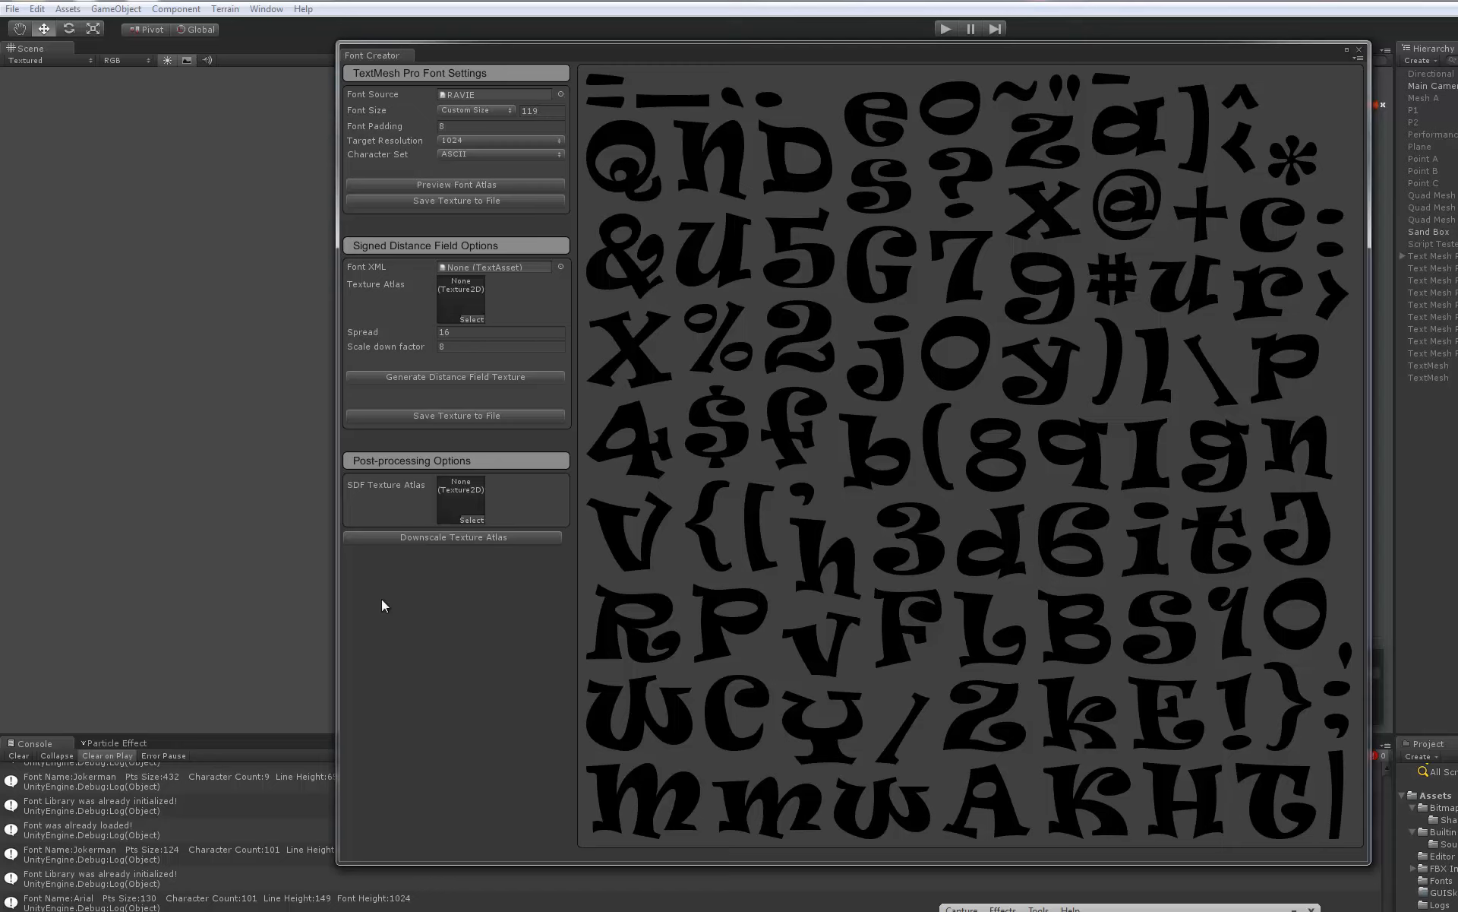
Clear the console log, then close and reopen the TextMesh Pro Font Creator
click(90, 803)
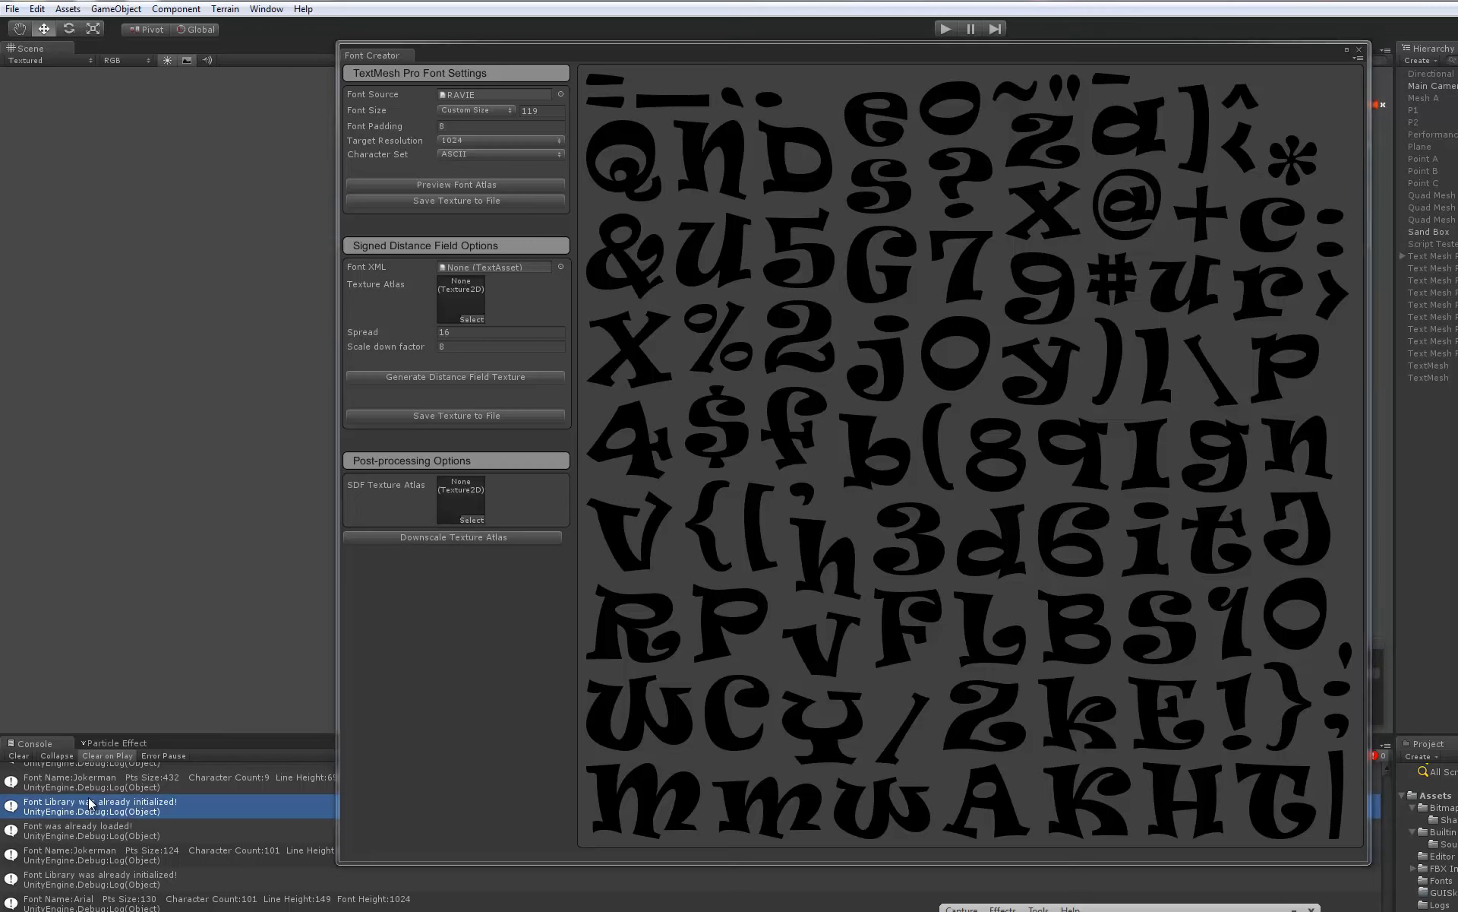
click(18, 755)
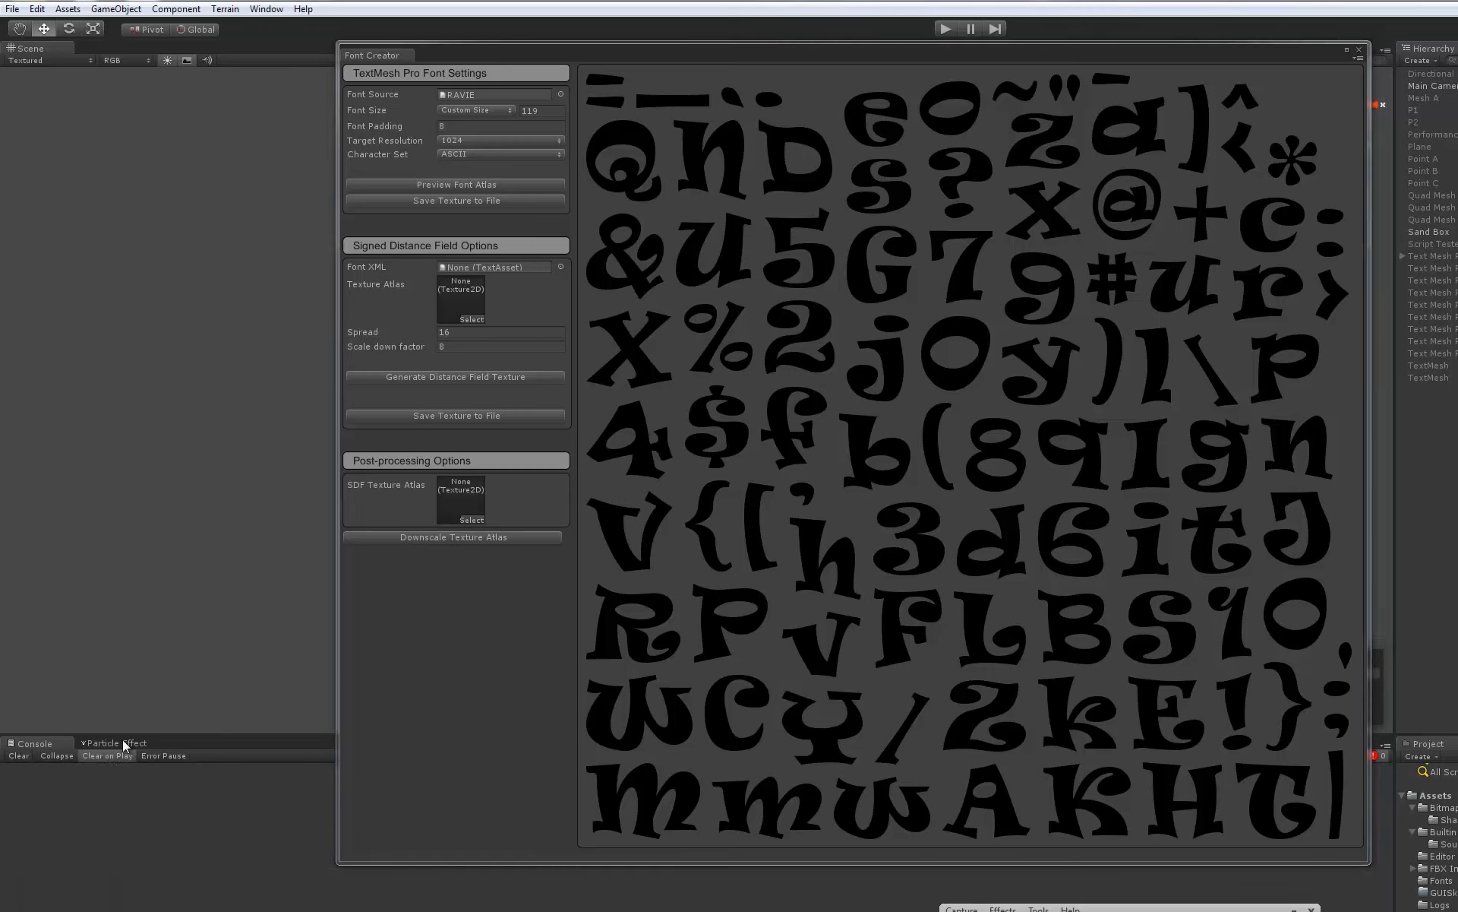
click(1359, 50)
click(266, 9)
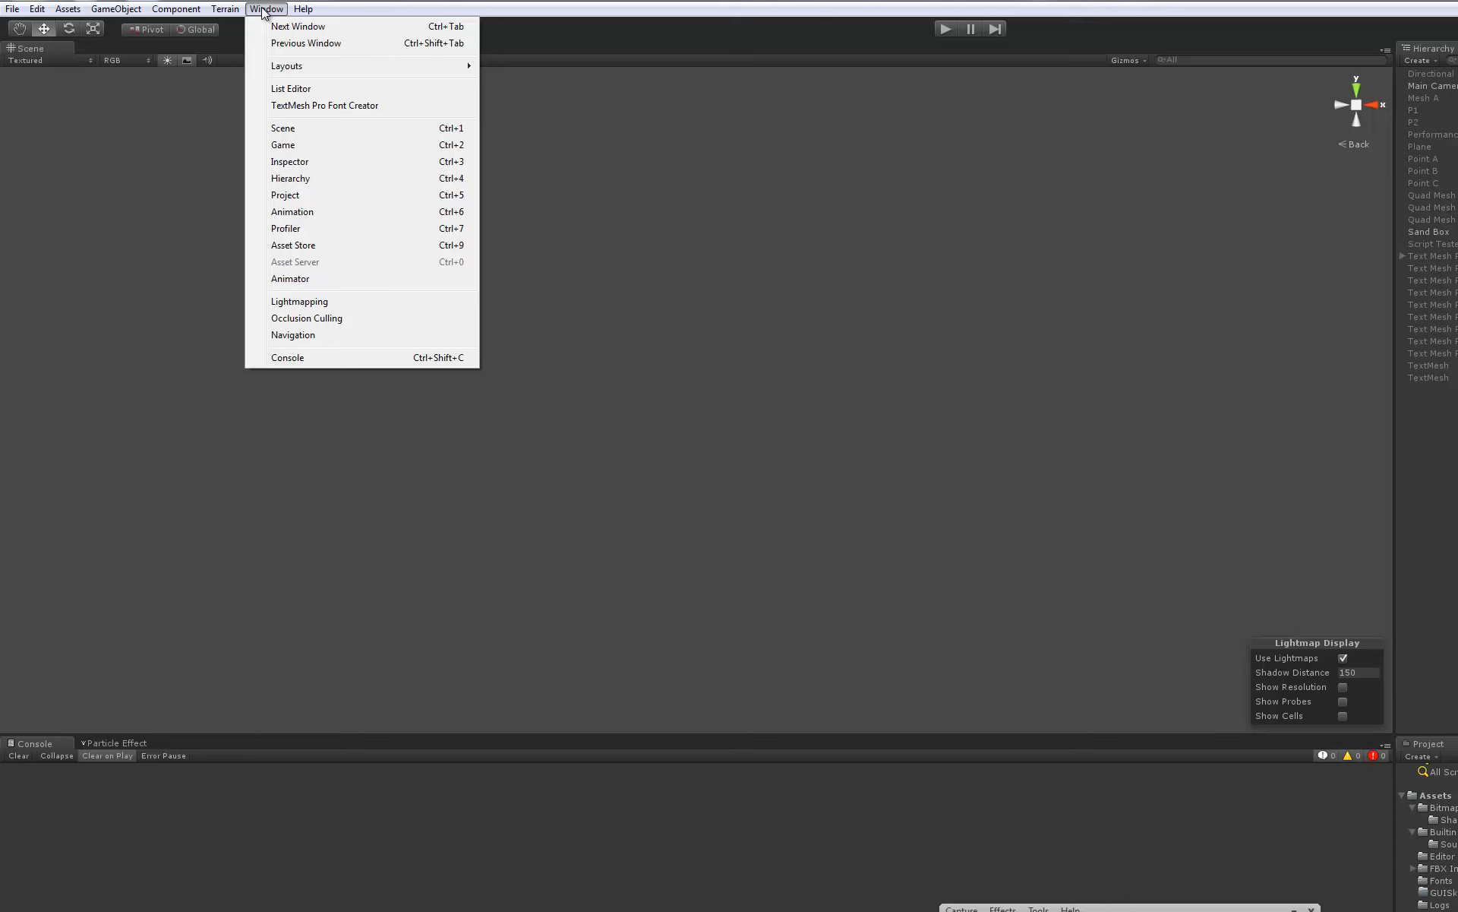
click(293, 105)
Set the font source to PAPYRUS with a font padding of 8 and preview the font atlas
click(561, 94)
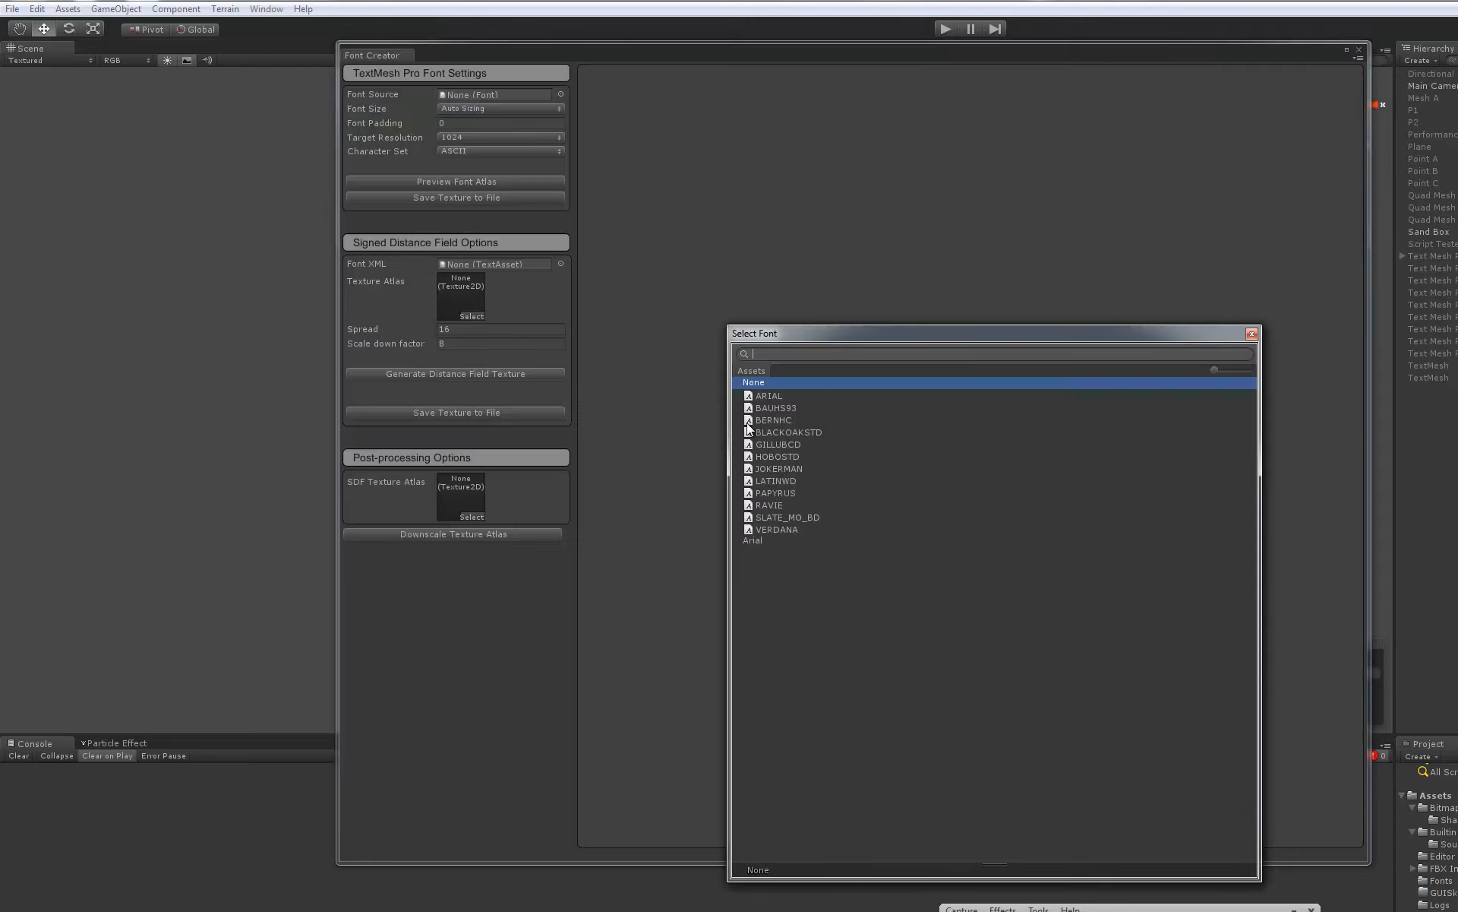
click(776, 470)
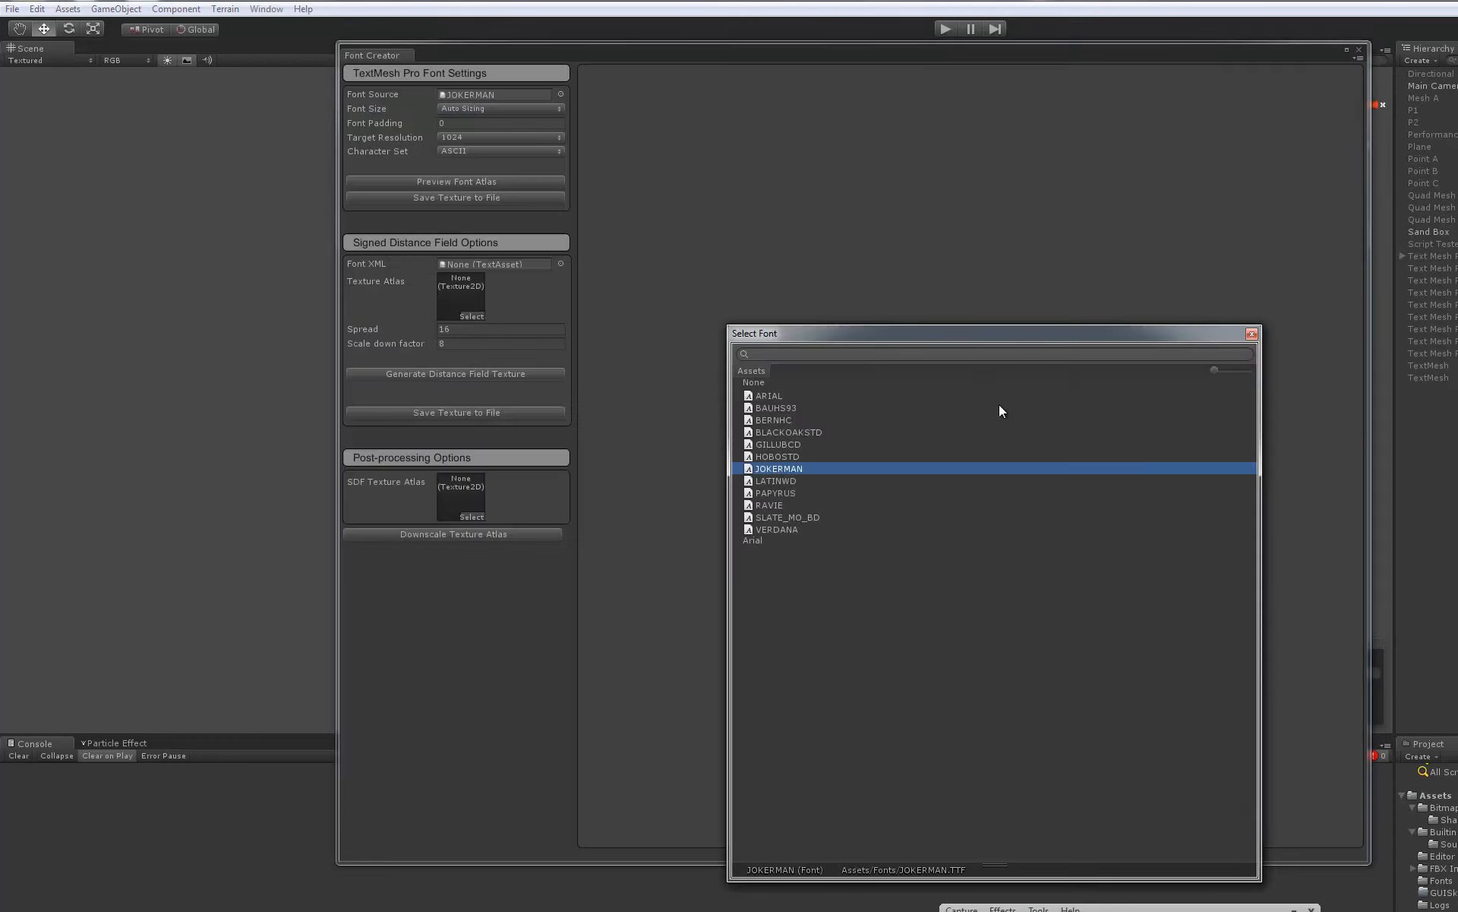
click(759, 492)
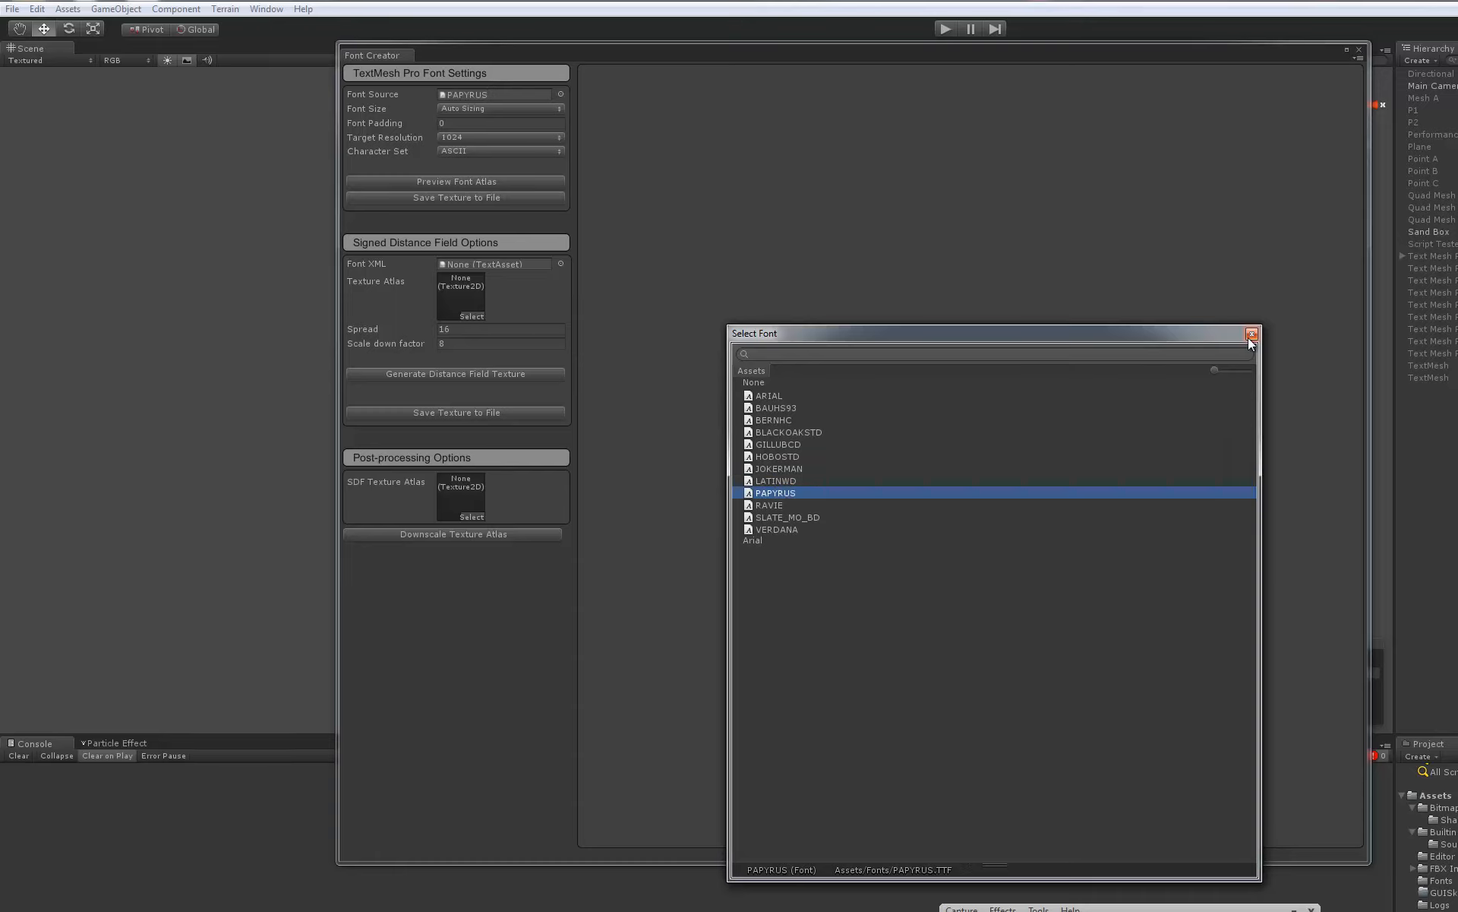
click(1250, 335)
click(479, 121)
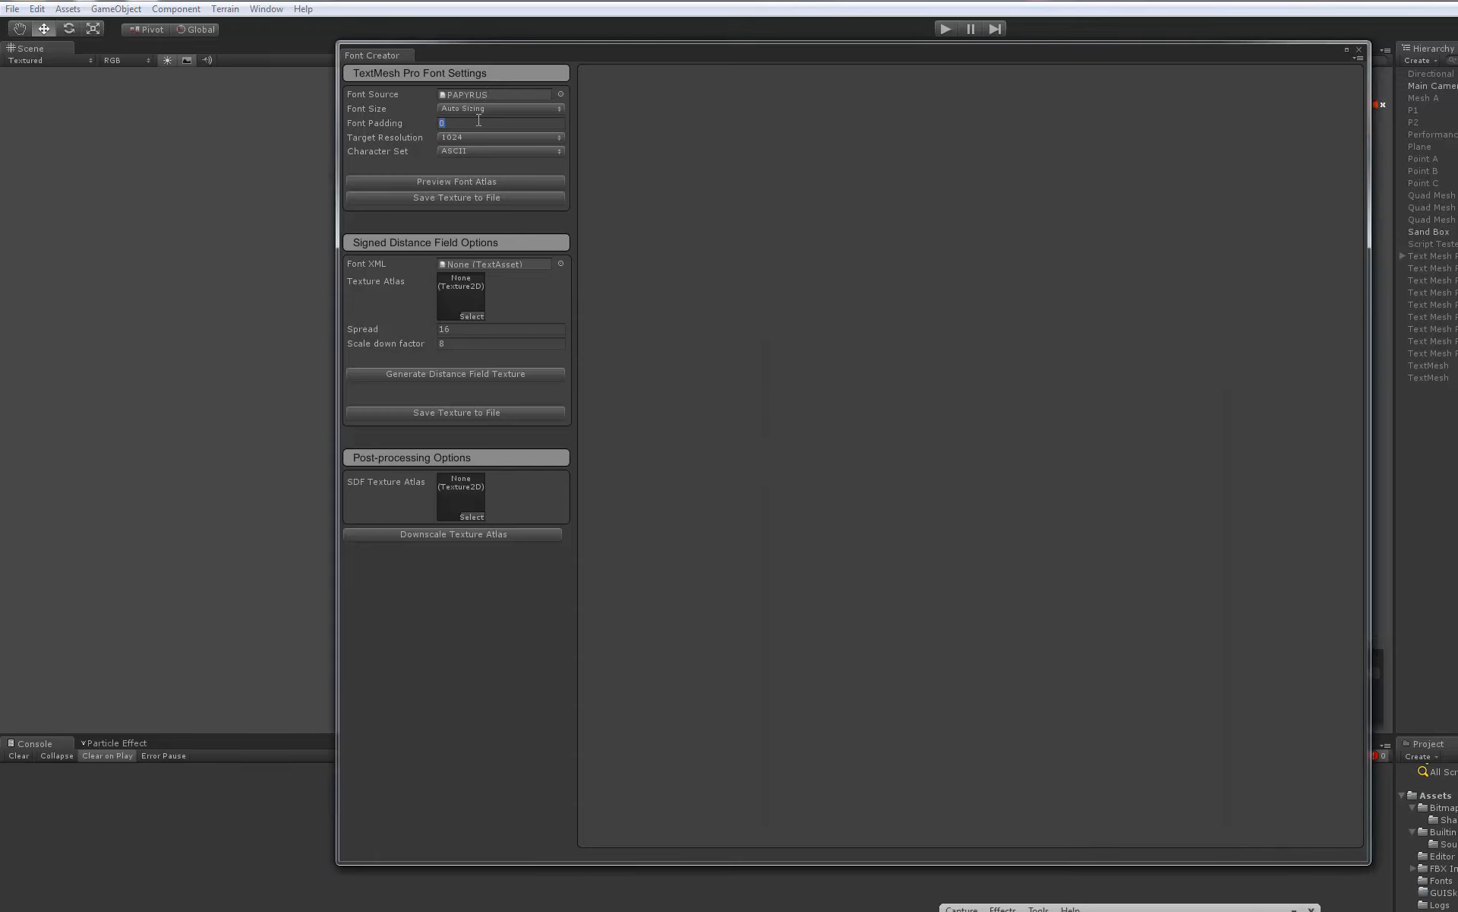
text(8)
click(461, 183)
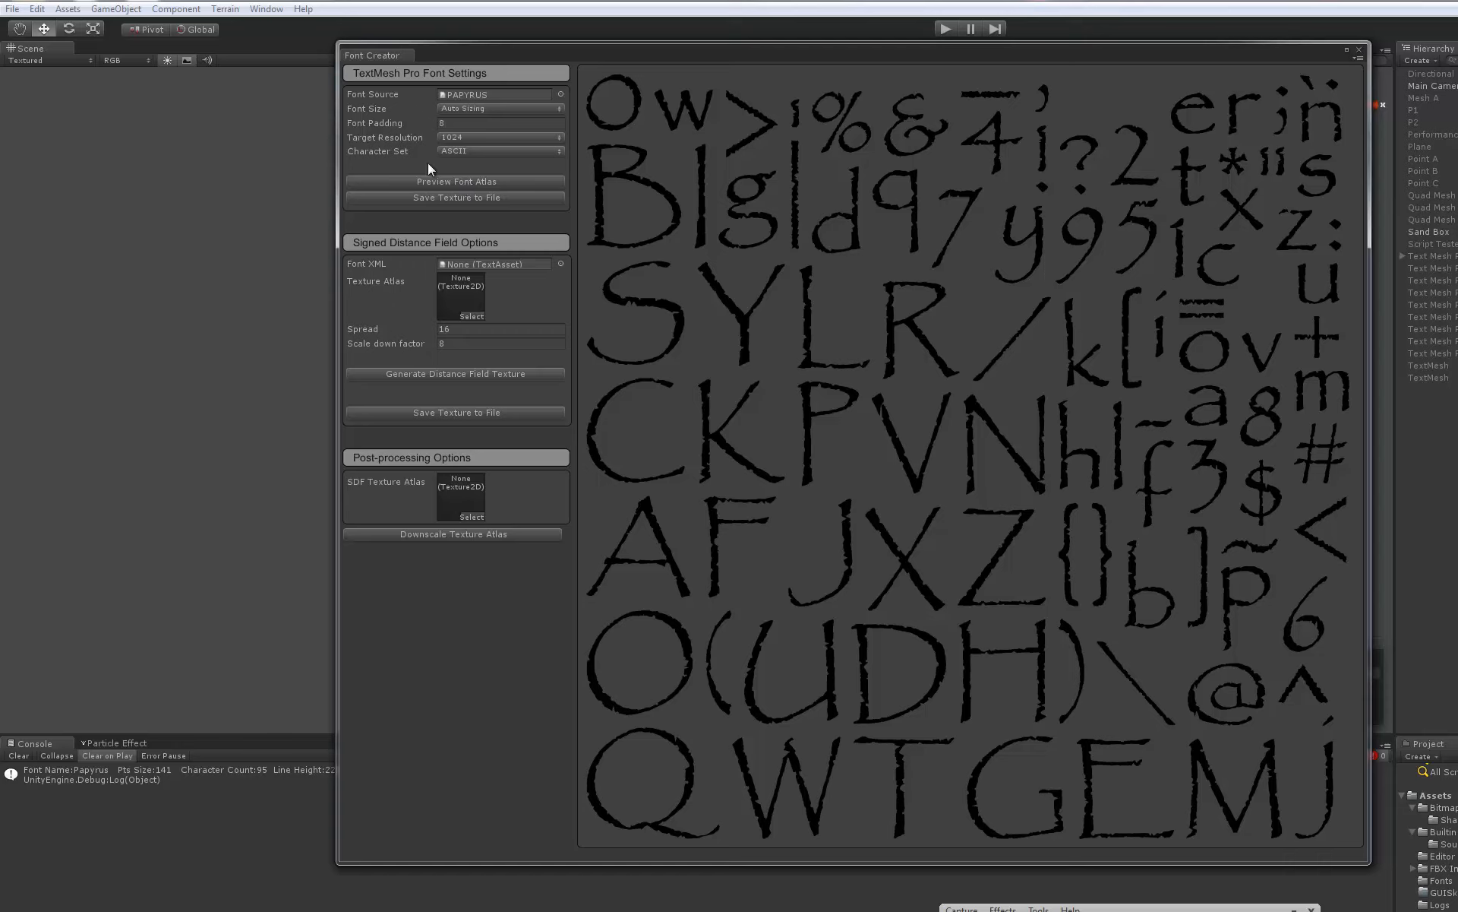
Reposition the Font Creator window to check the console log and rerun the PAPYRUS font atlas preview several times
drag(448, 58, 747, 65)
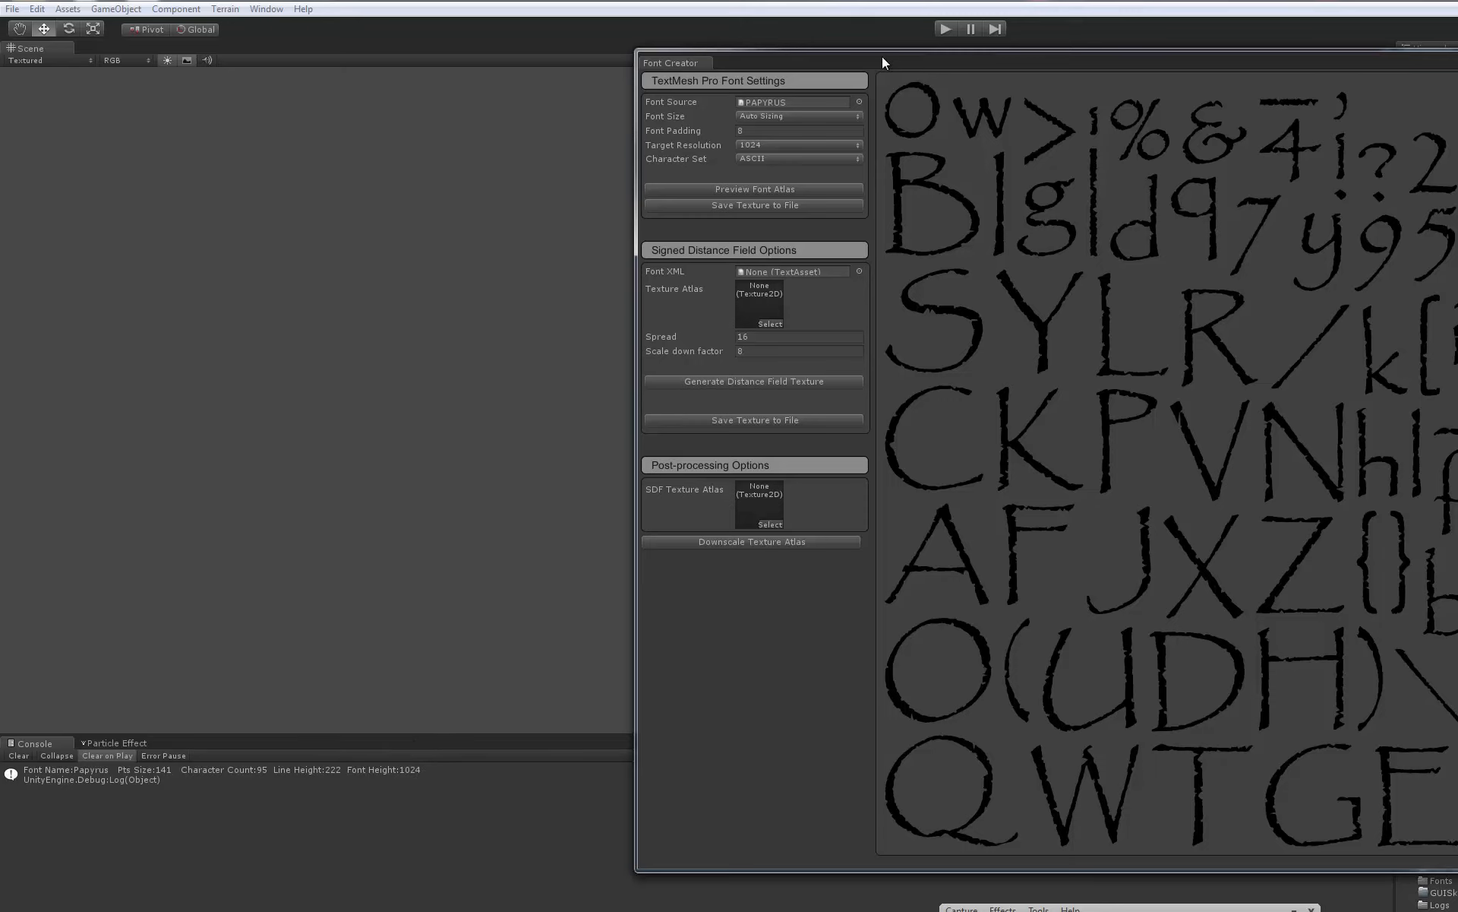
drag(882, 56, 616, 38)
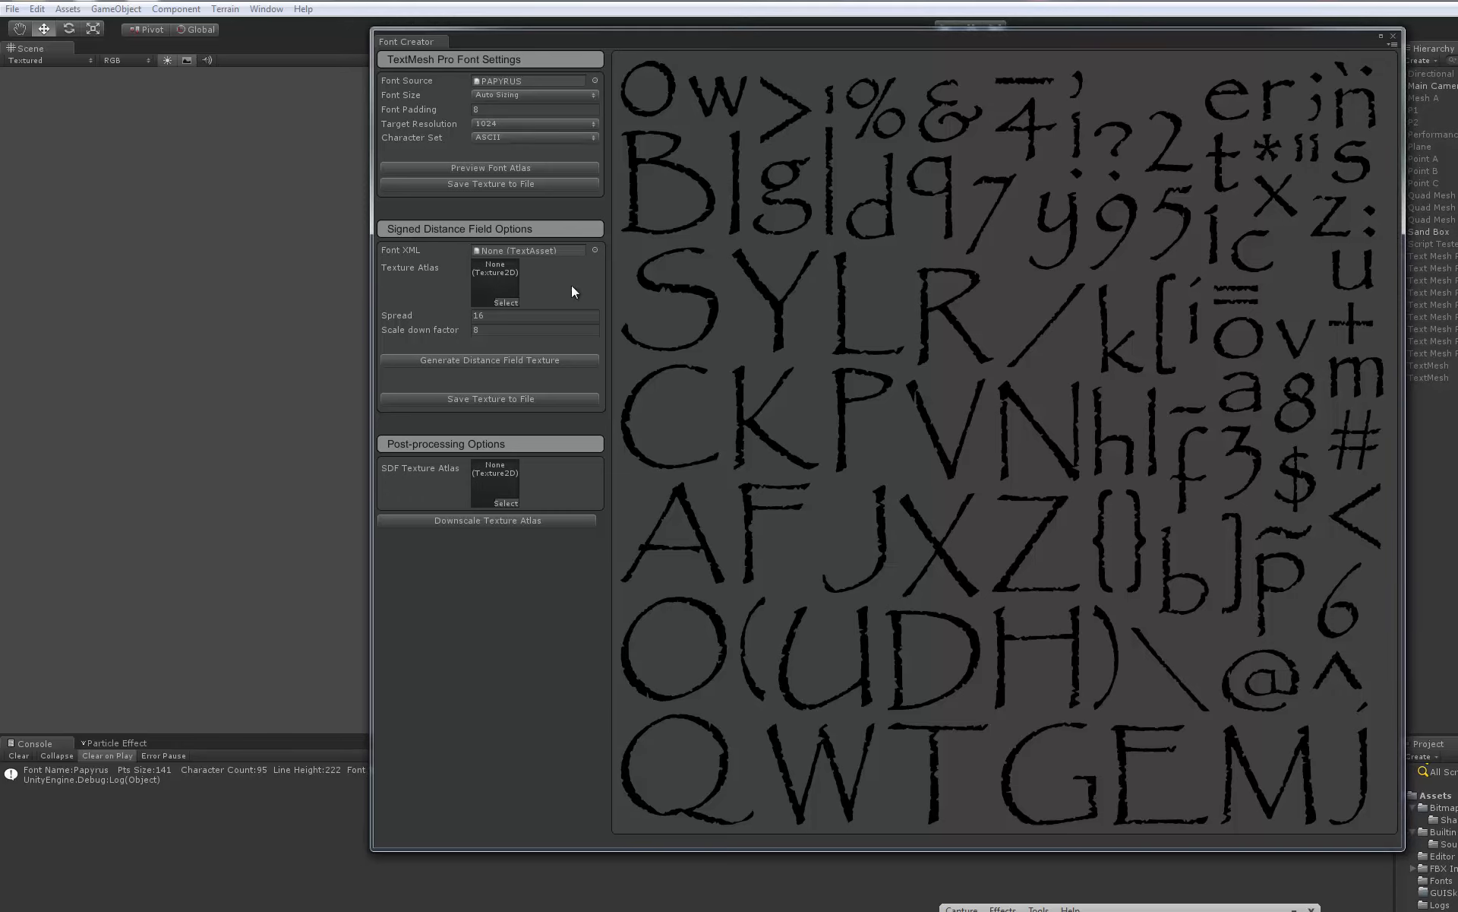
click(491, 167)
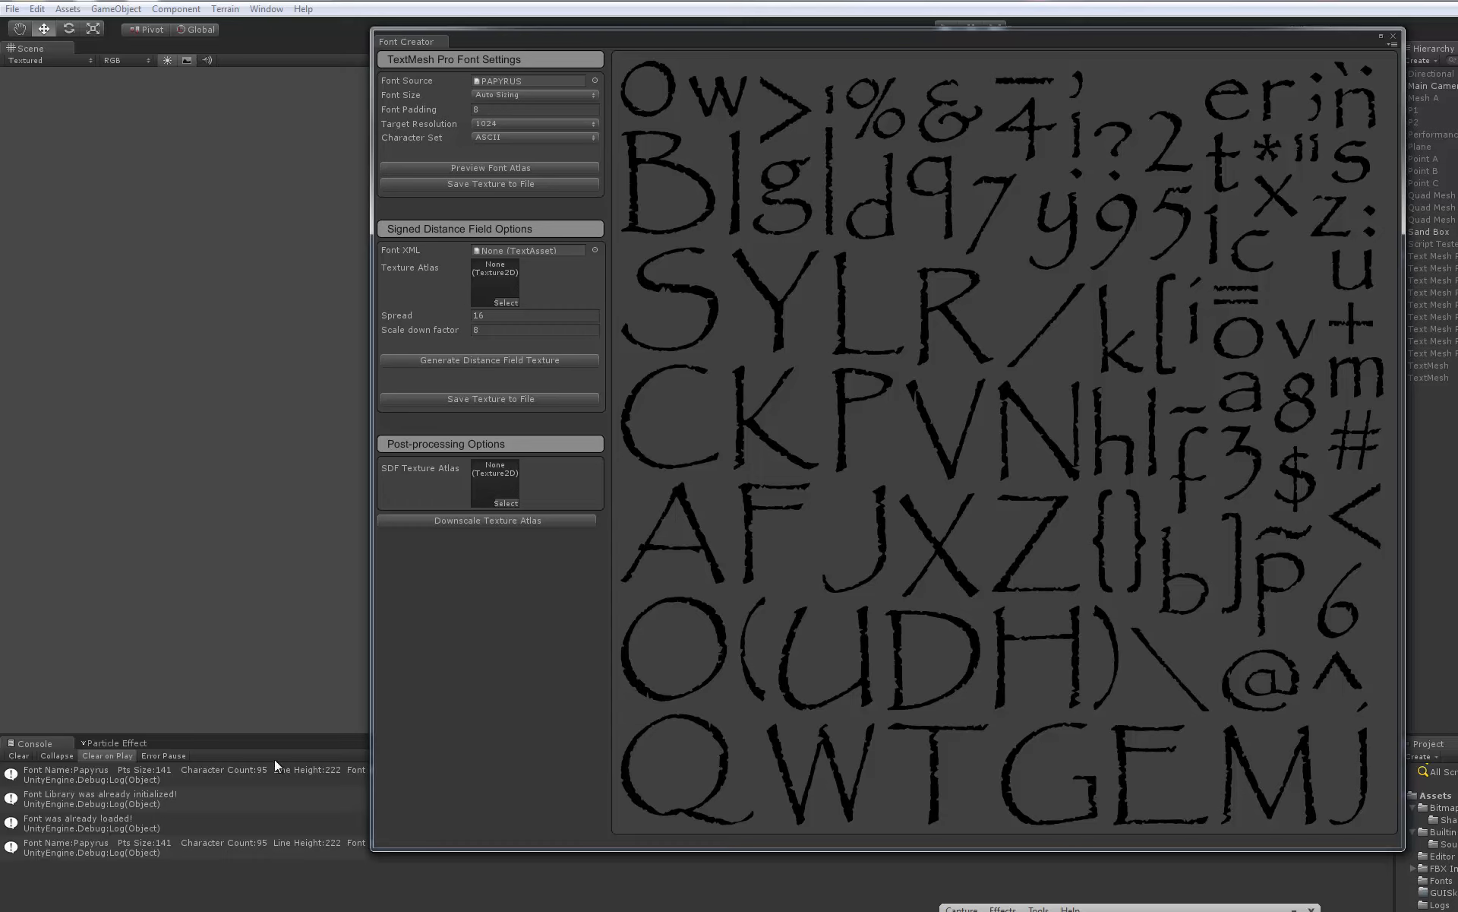
click(490, 169)
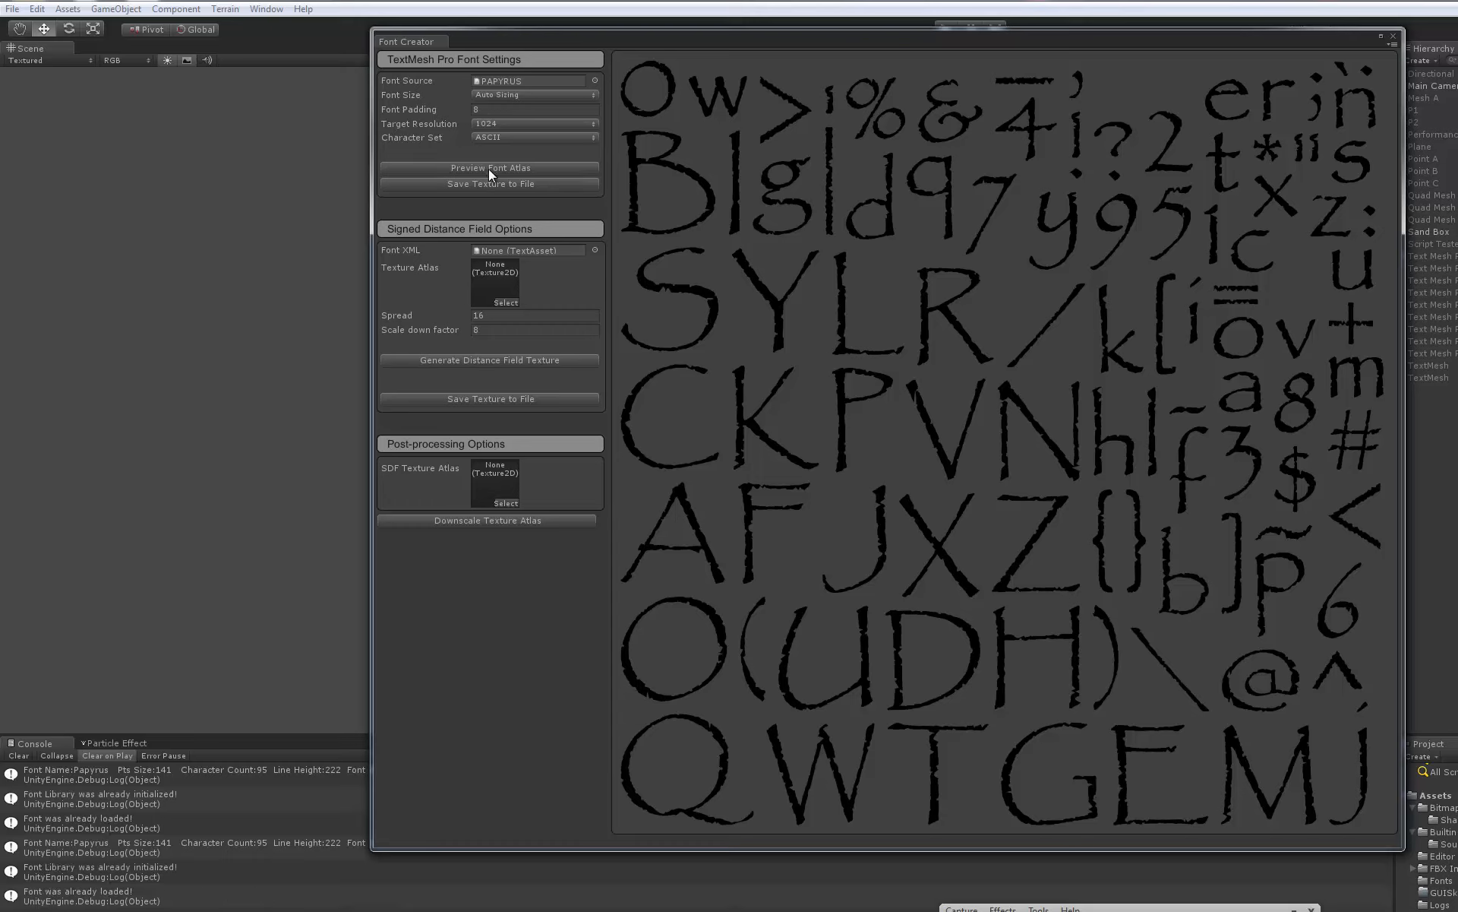
click(489, 169)
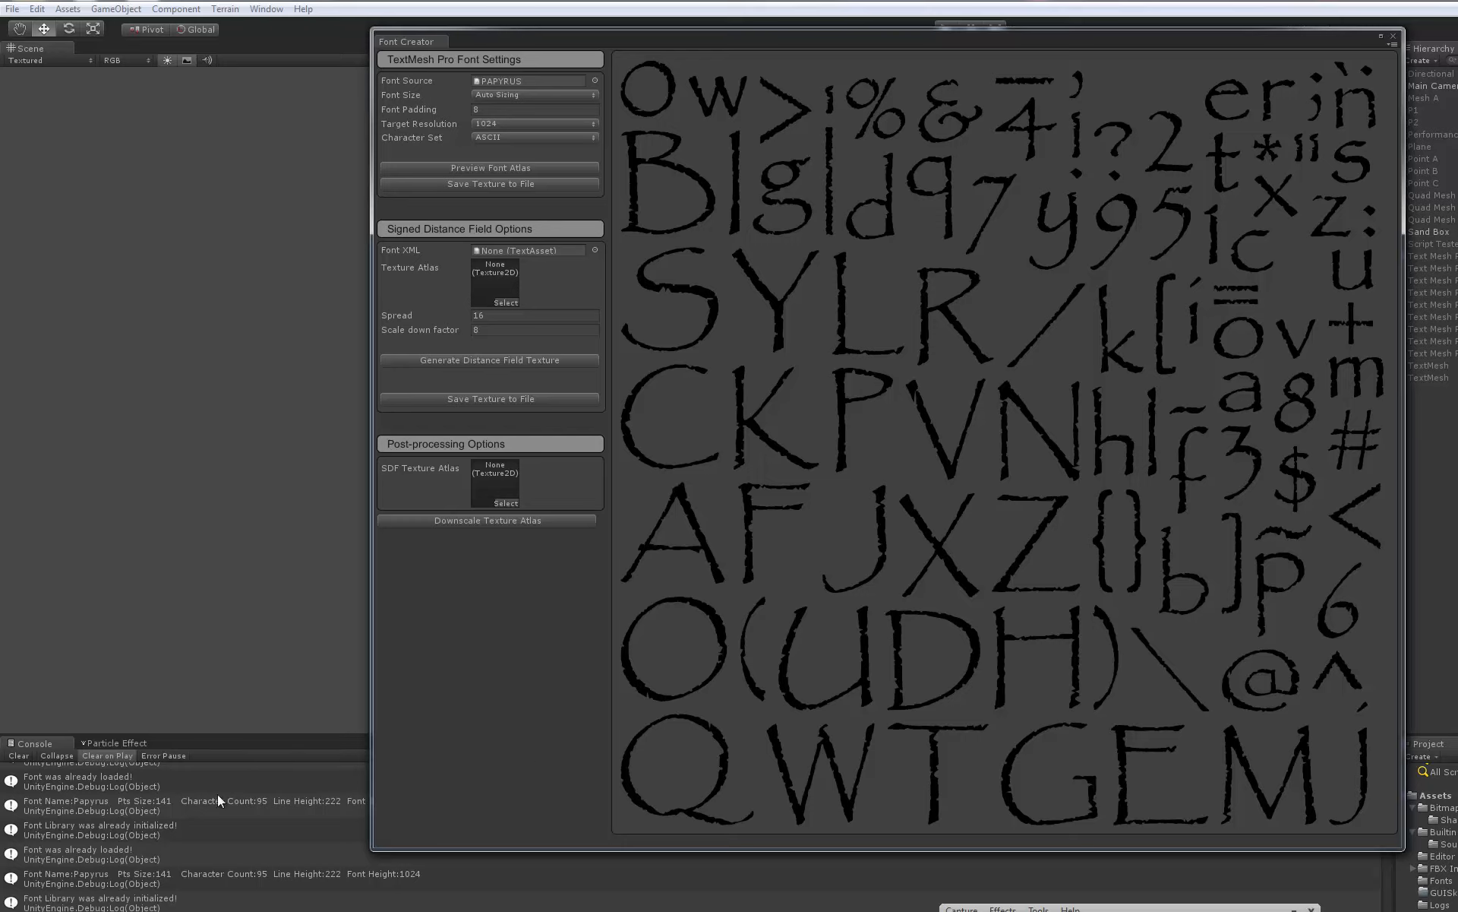
Close the Font Creator and clear the console log
click(1393, 36)
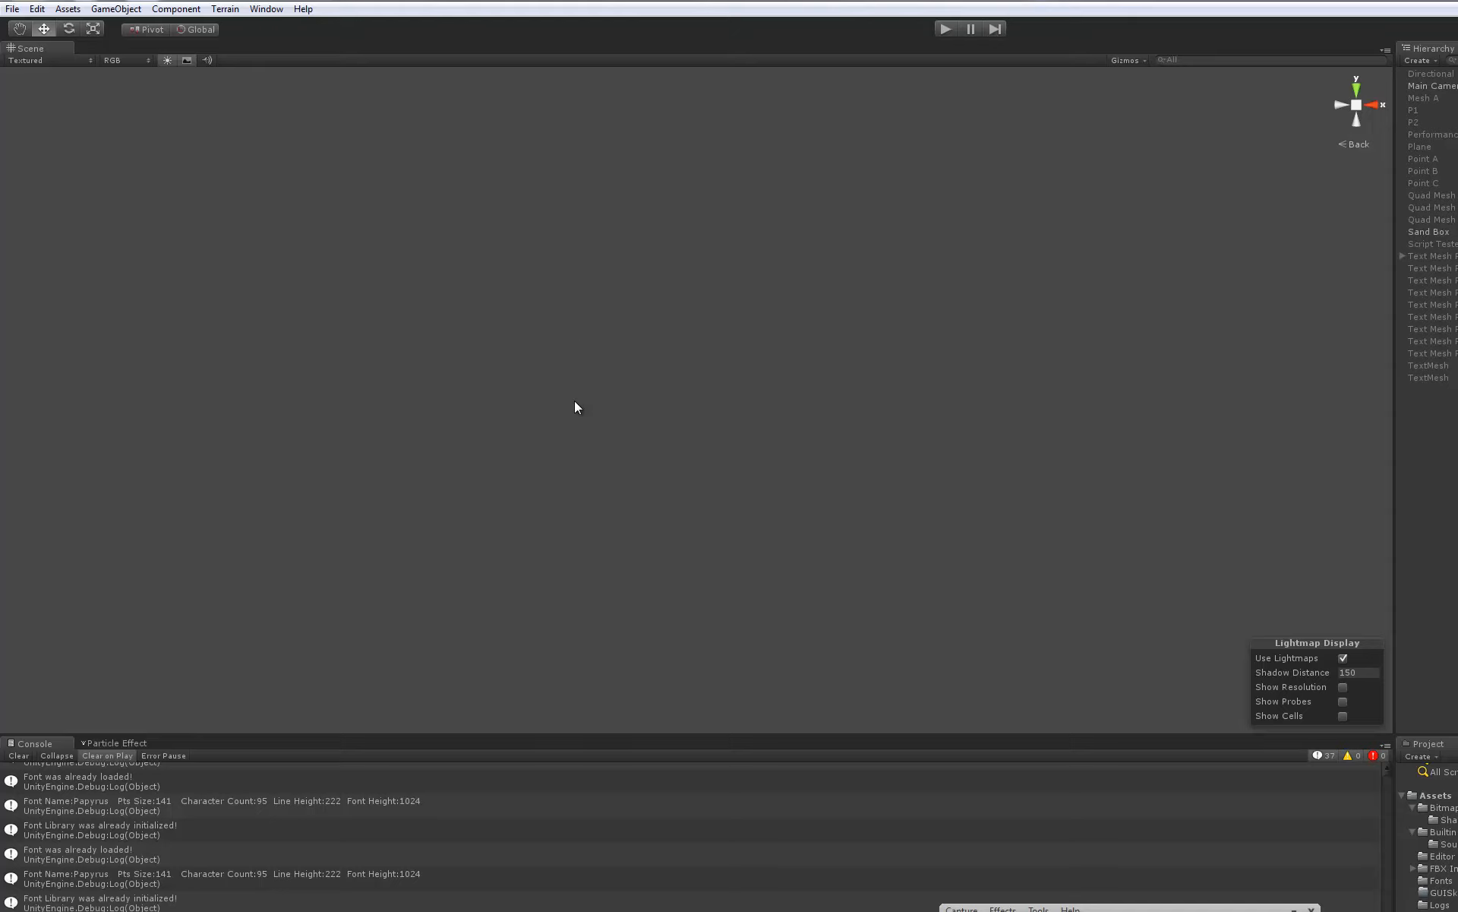
click(18, 755)
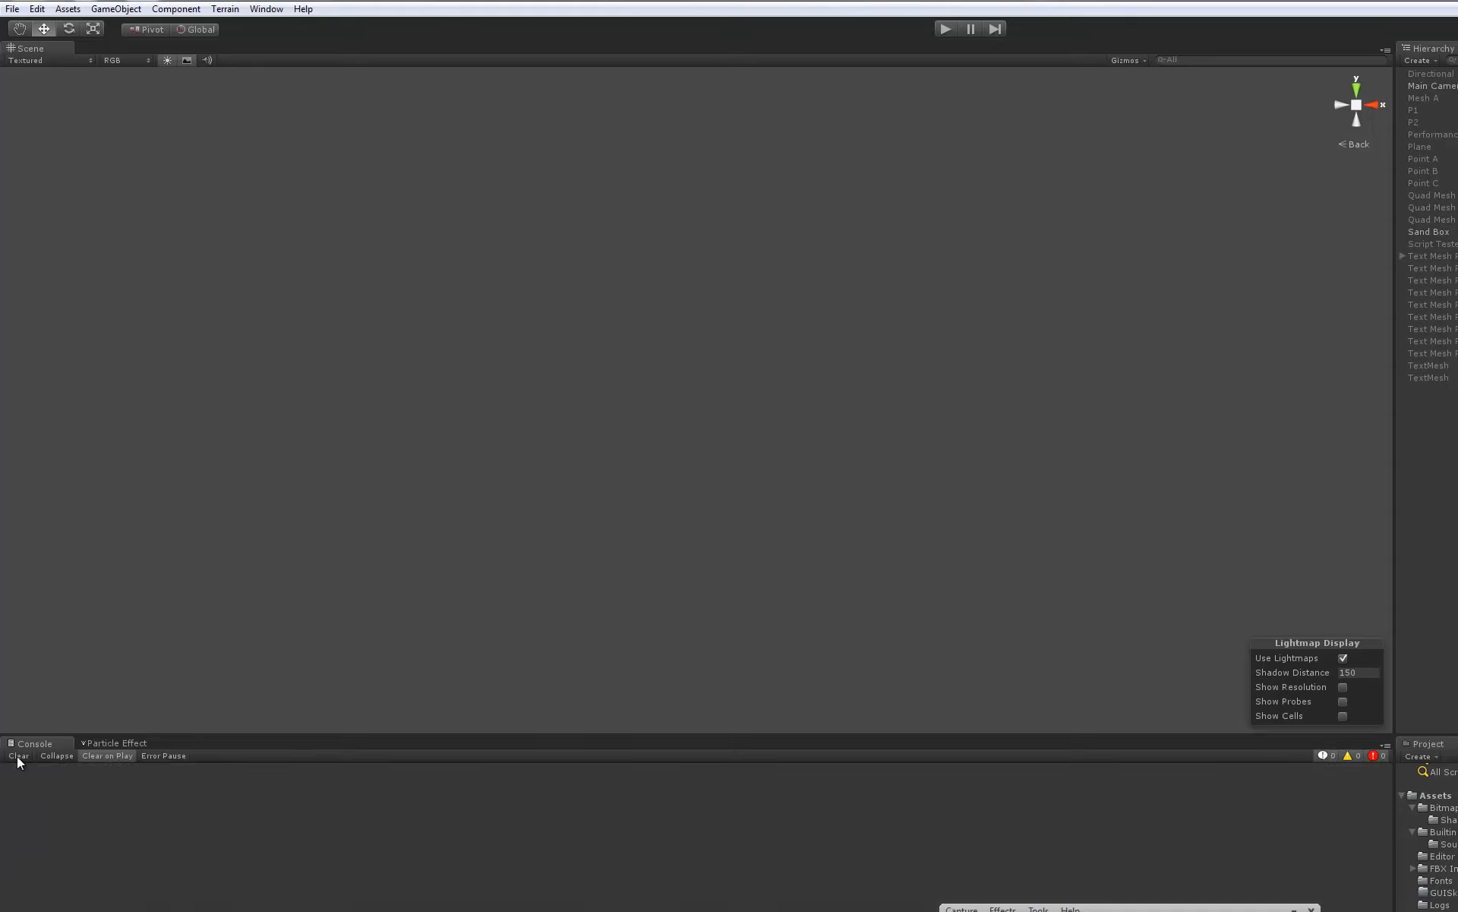
Open the TextMesh Pro Font Creator and set the font source to JOKERMAN
click(266, 9)
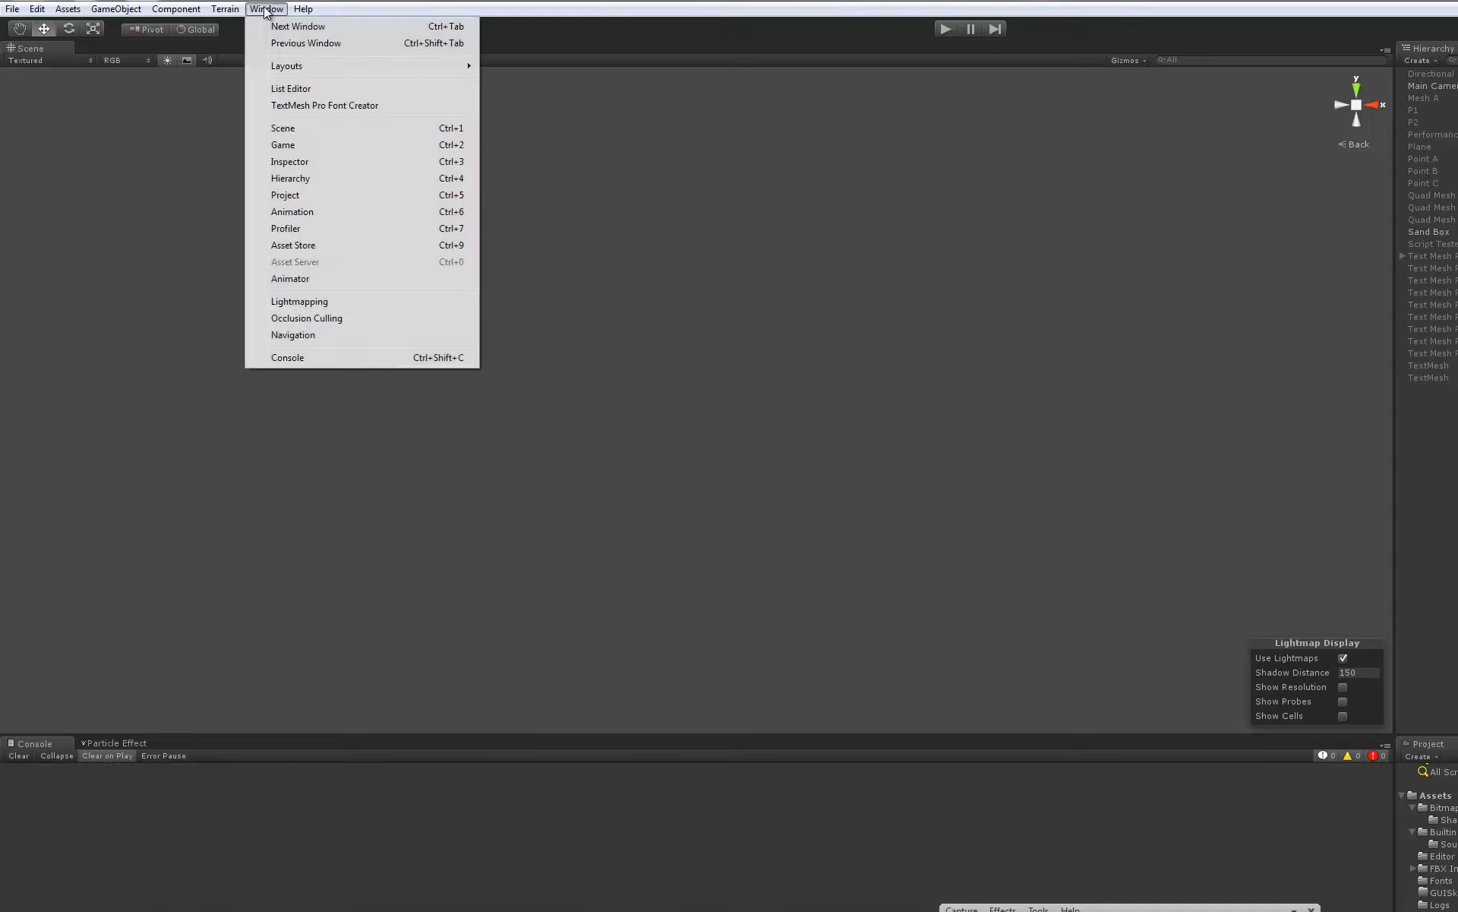
click(302, 106)
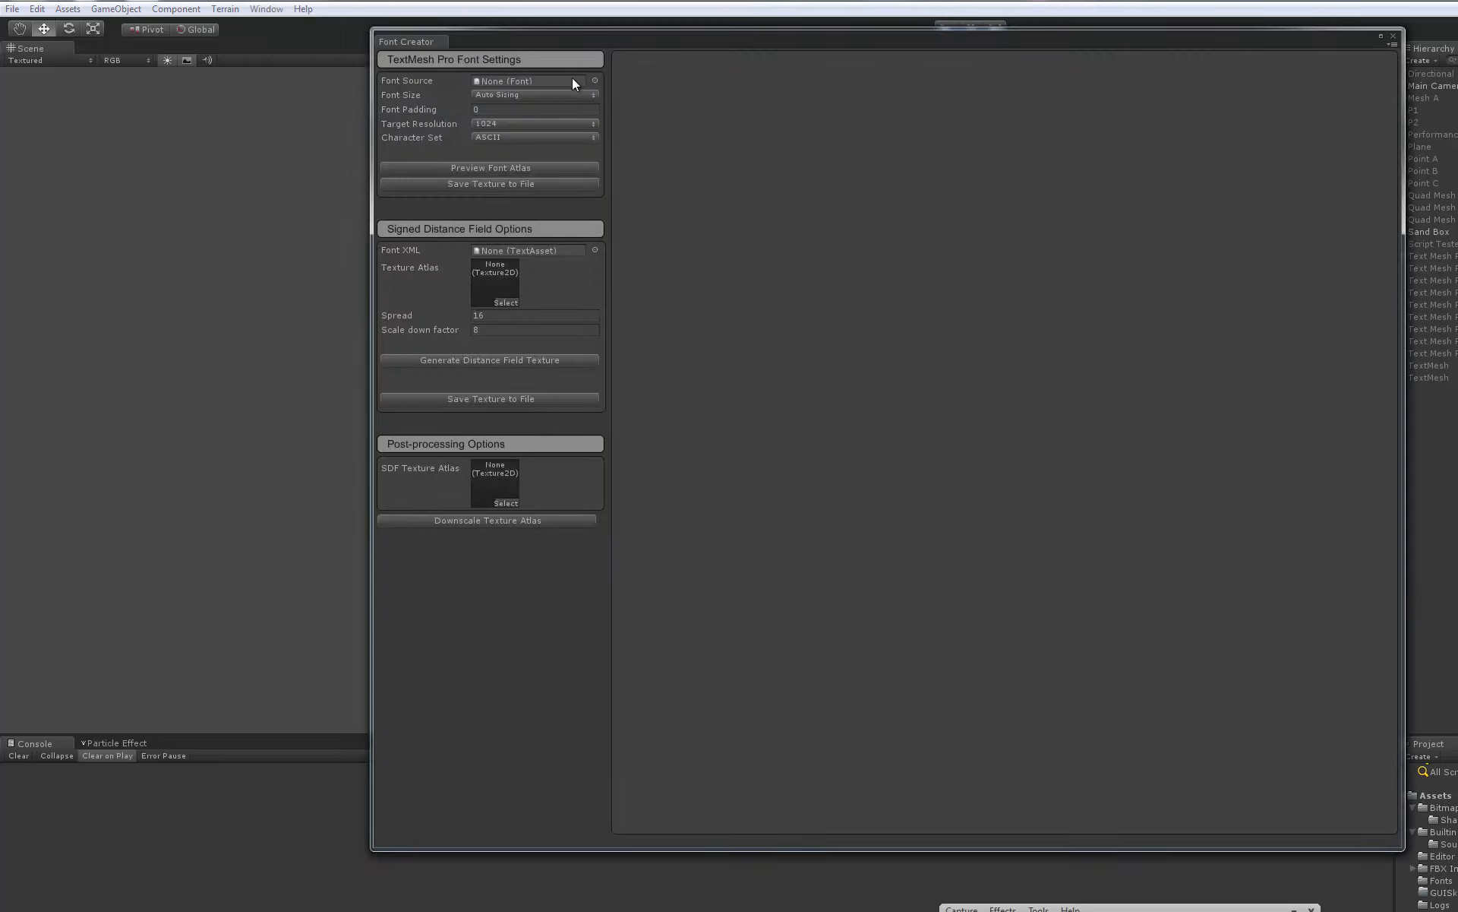
click(595, 81)
click(790, 468)
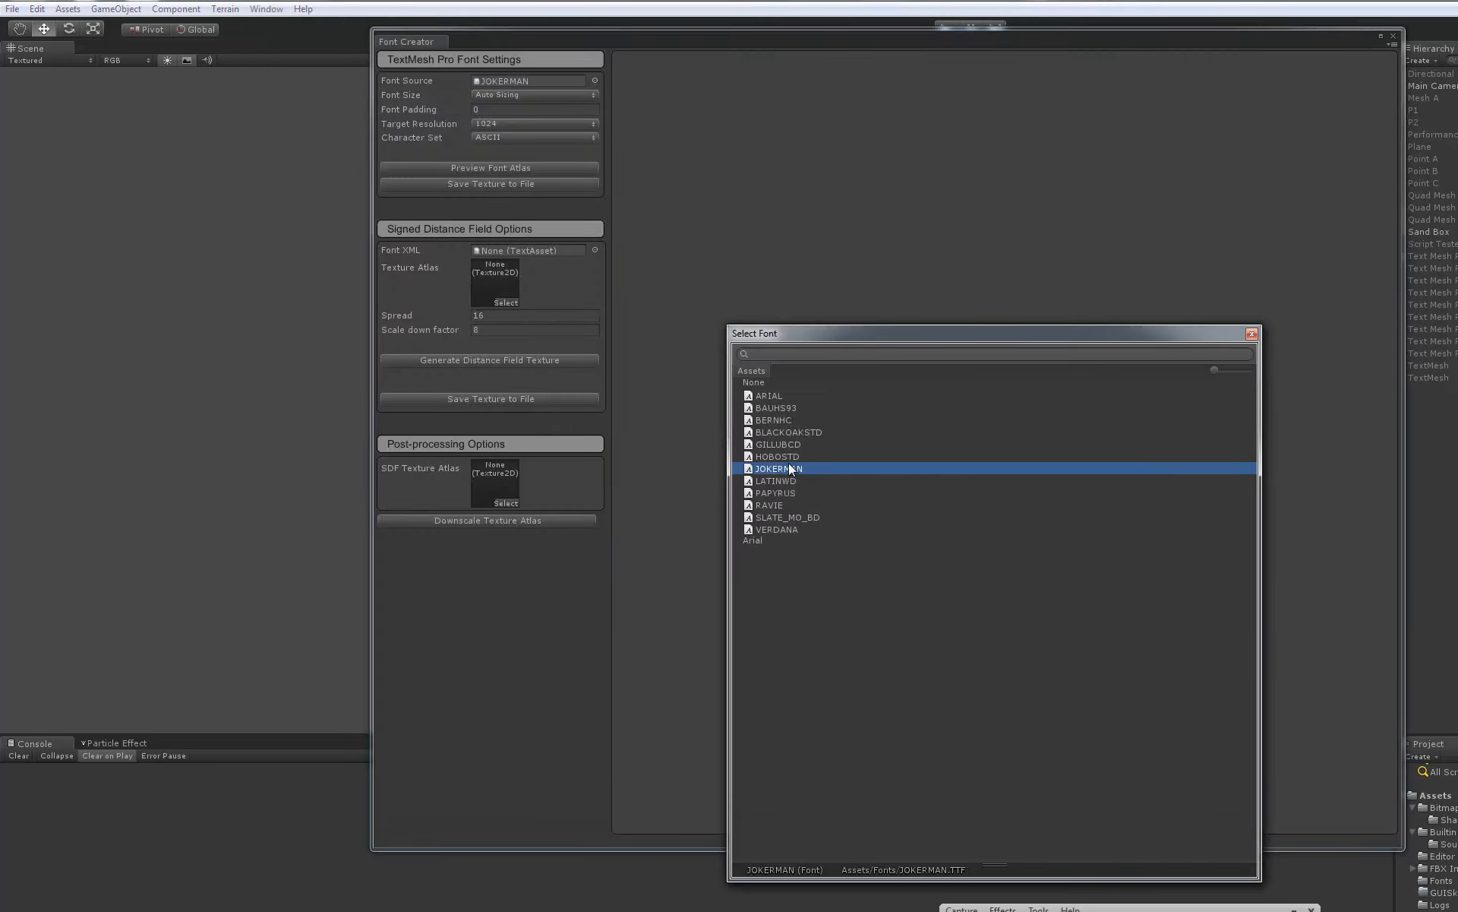
click(1251, 336)
Keep the font size on Auto Sizing, set the font padding to 8 and preview the JOKERMAN font atlas twice
click(521, 97)
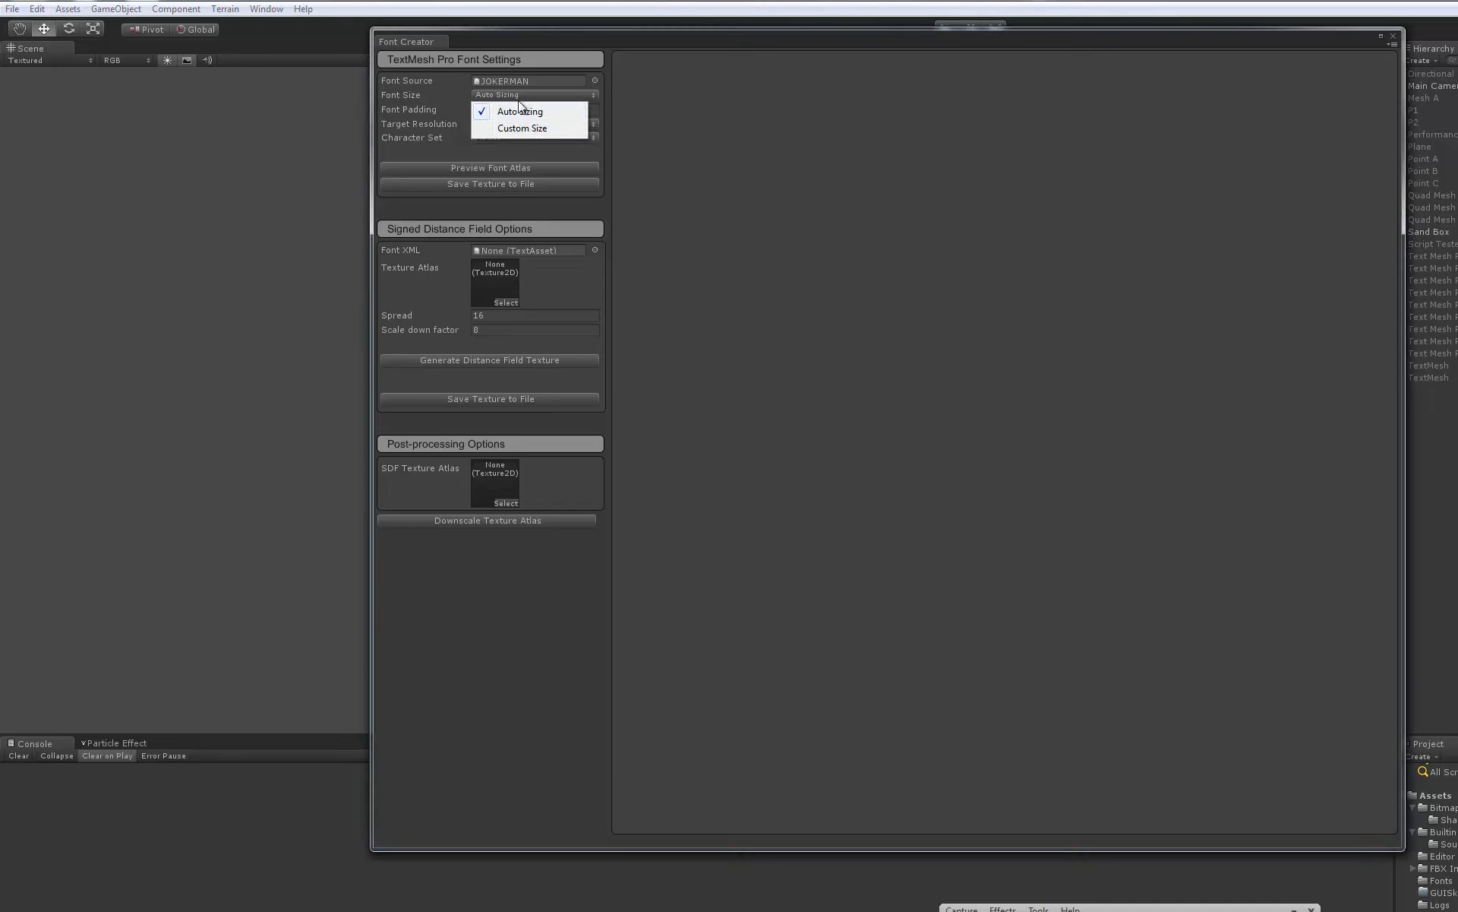
click(493, 112)
click(493, 112)
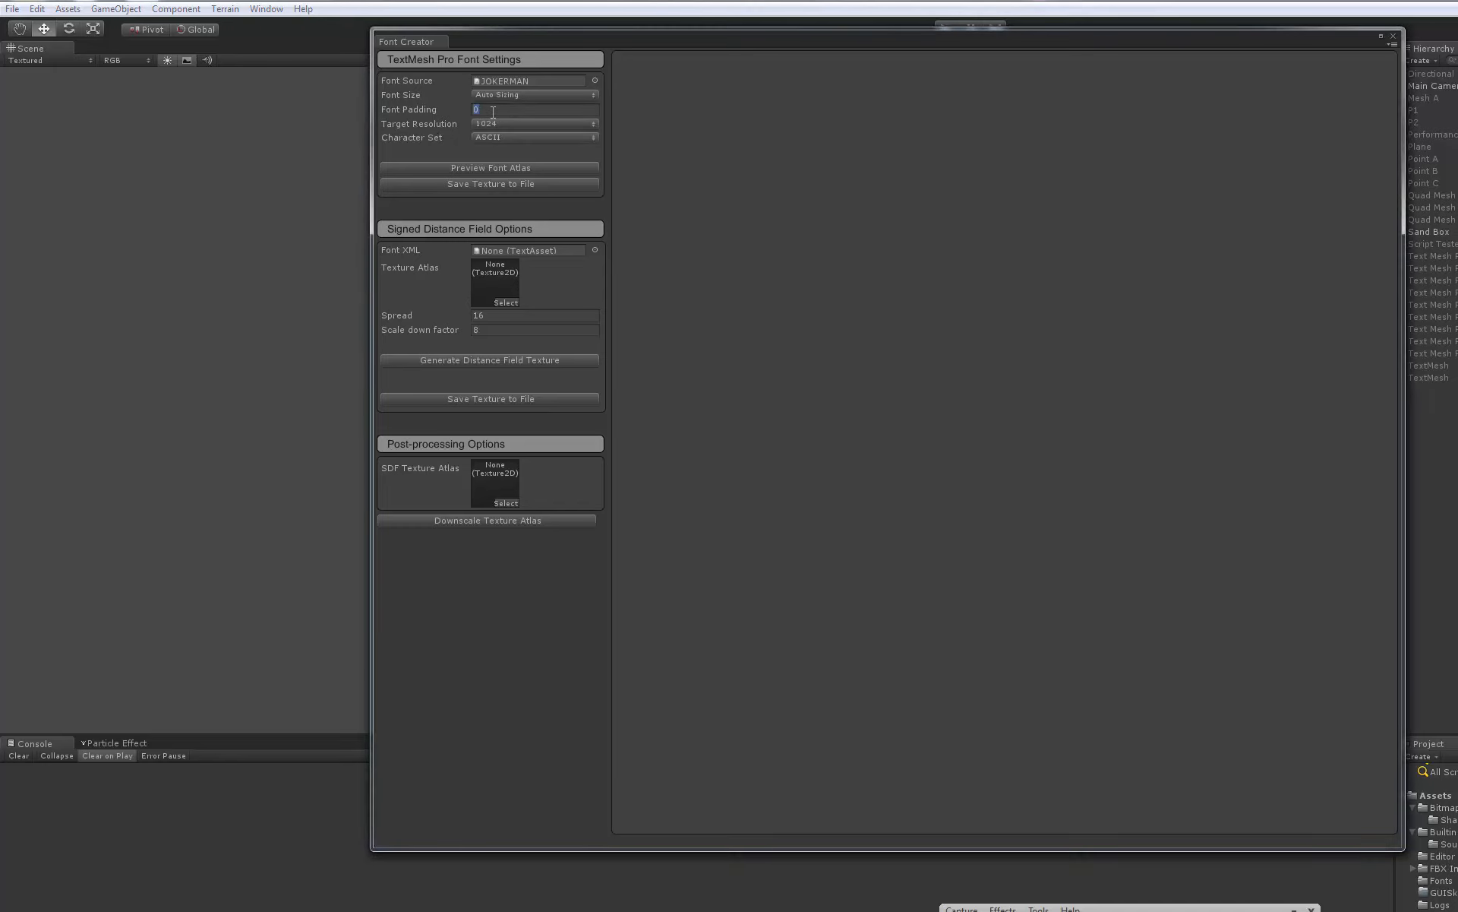
click(499, 167)
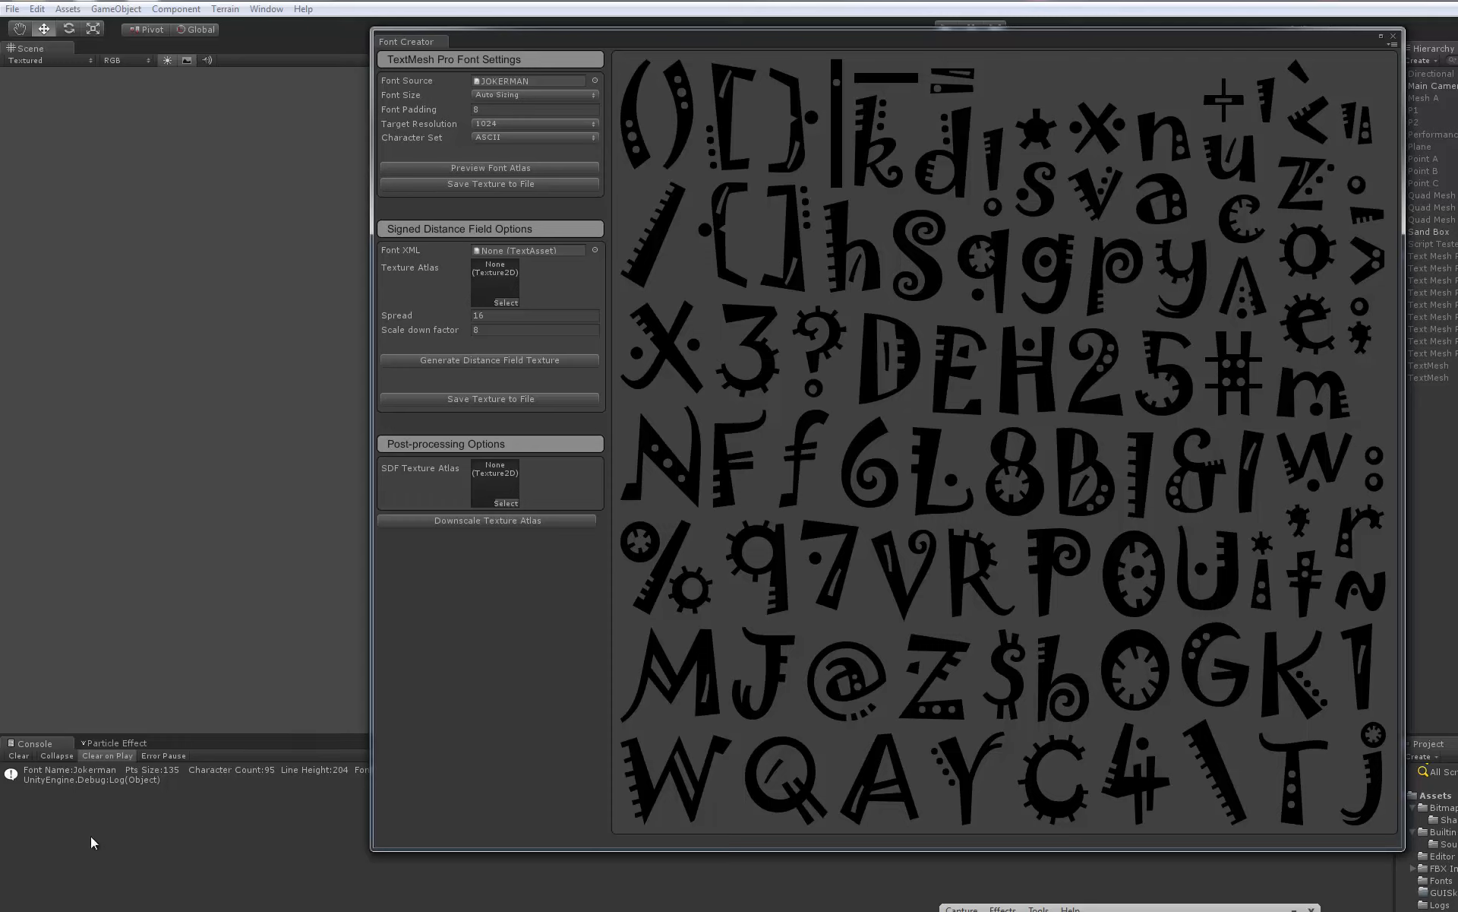
click(457, 171)
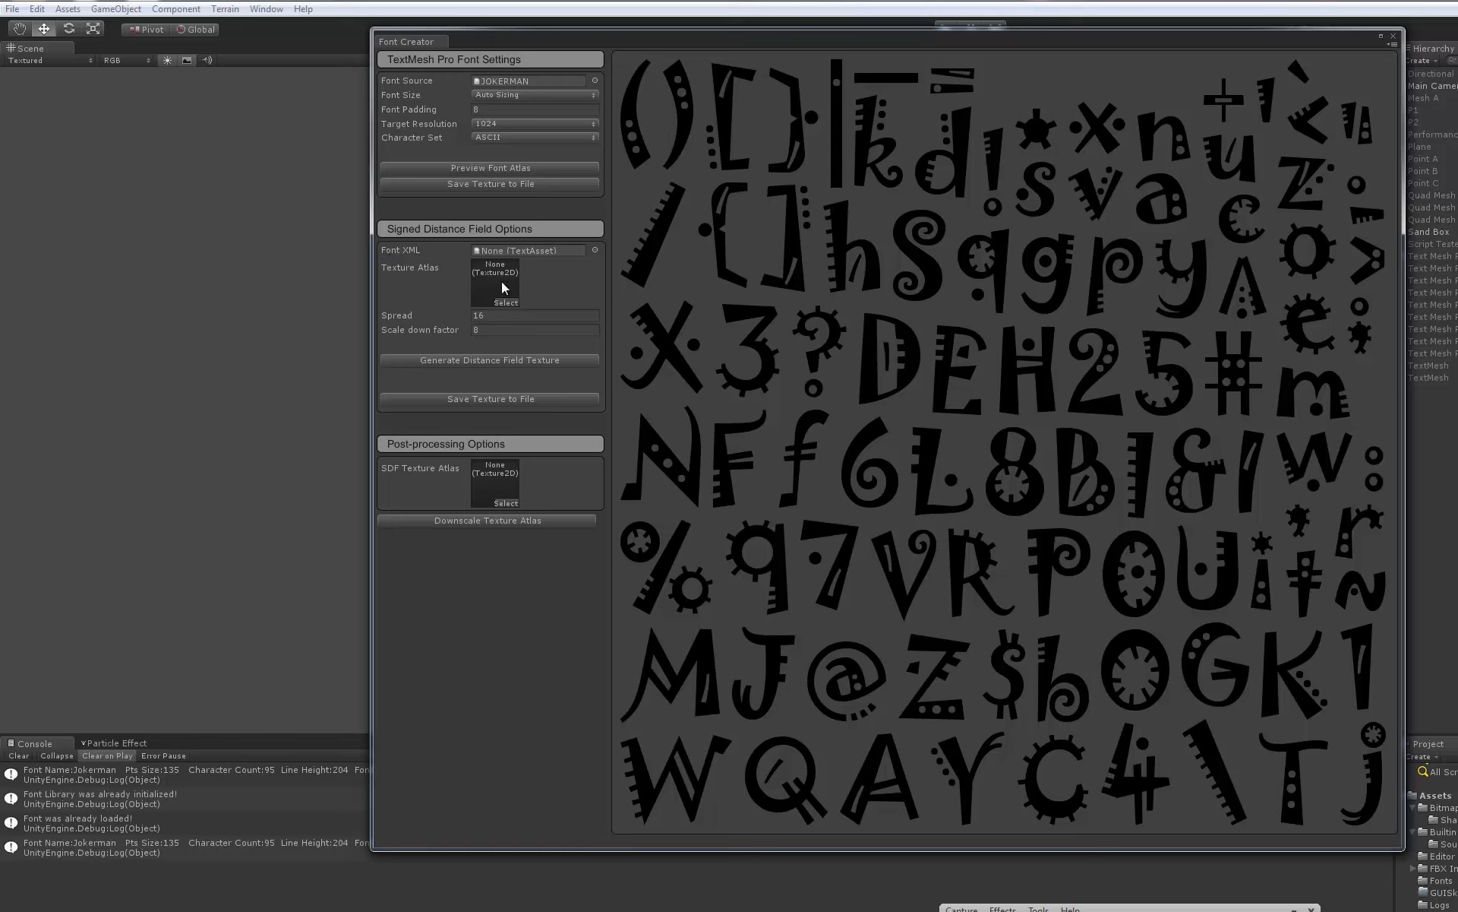
Assign the 128 X 128 Hinted-Raster texture as the signed distance field's texture atlas and generate the distance field texture
click(503, 302)
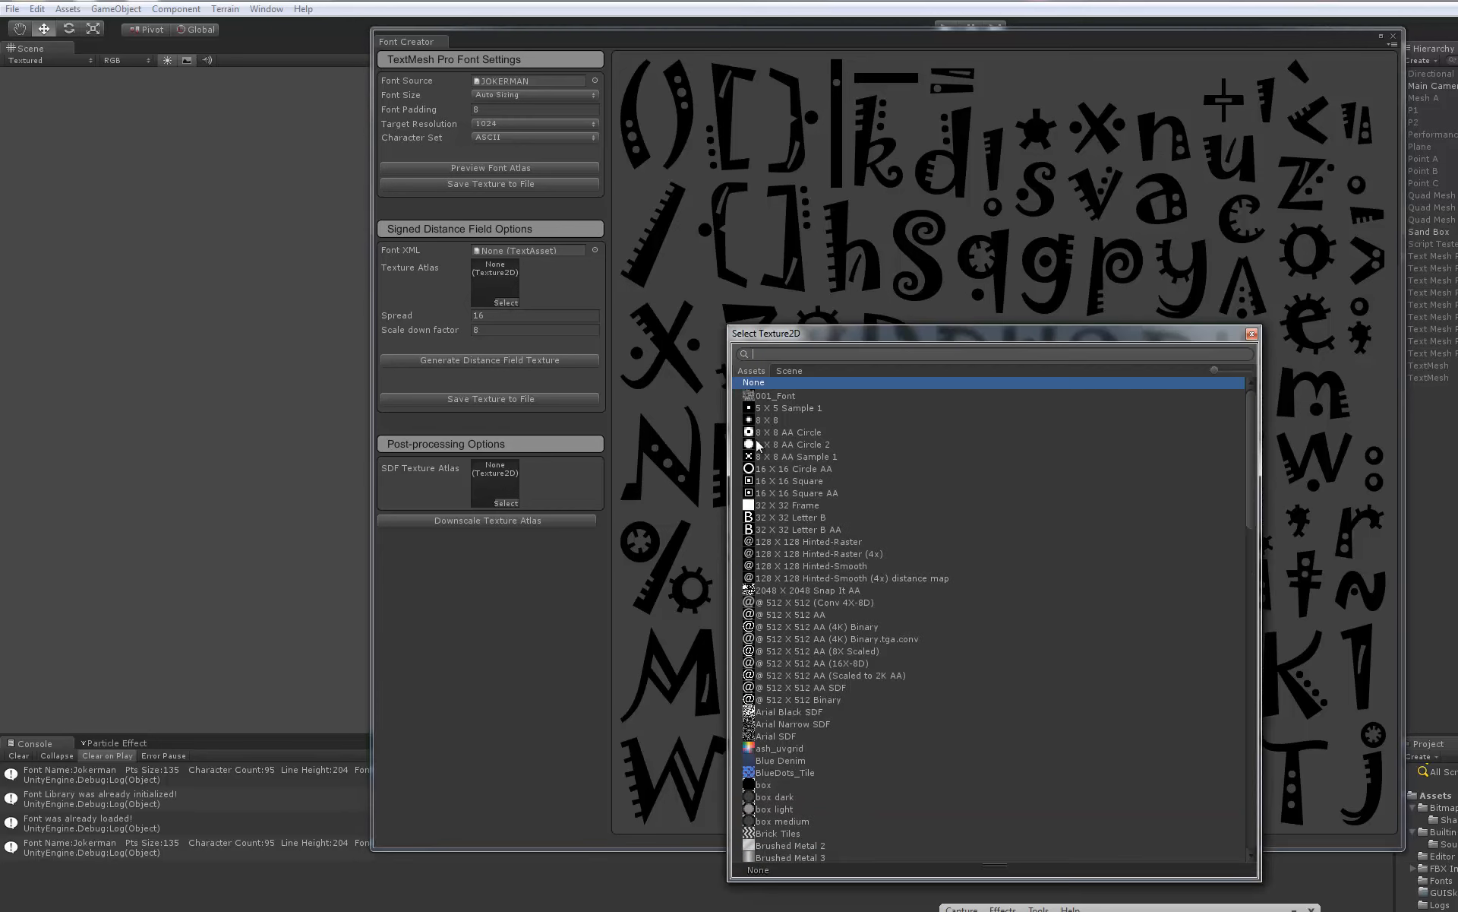
click(770, 420)
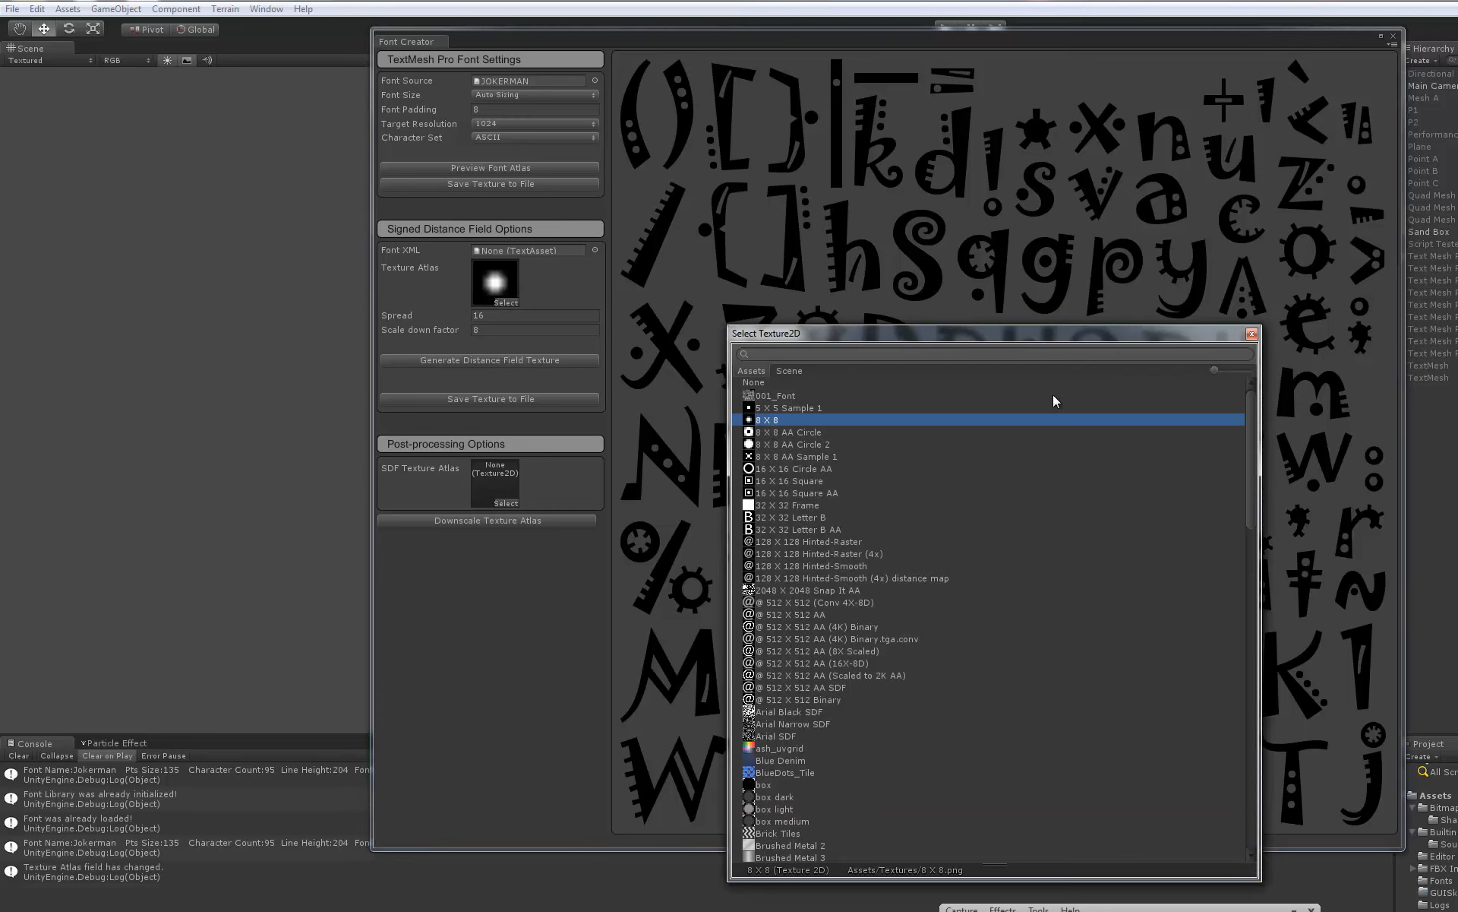
click(790, 541)
click(1252, 333)
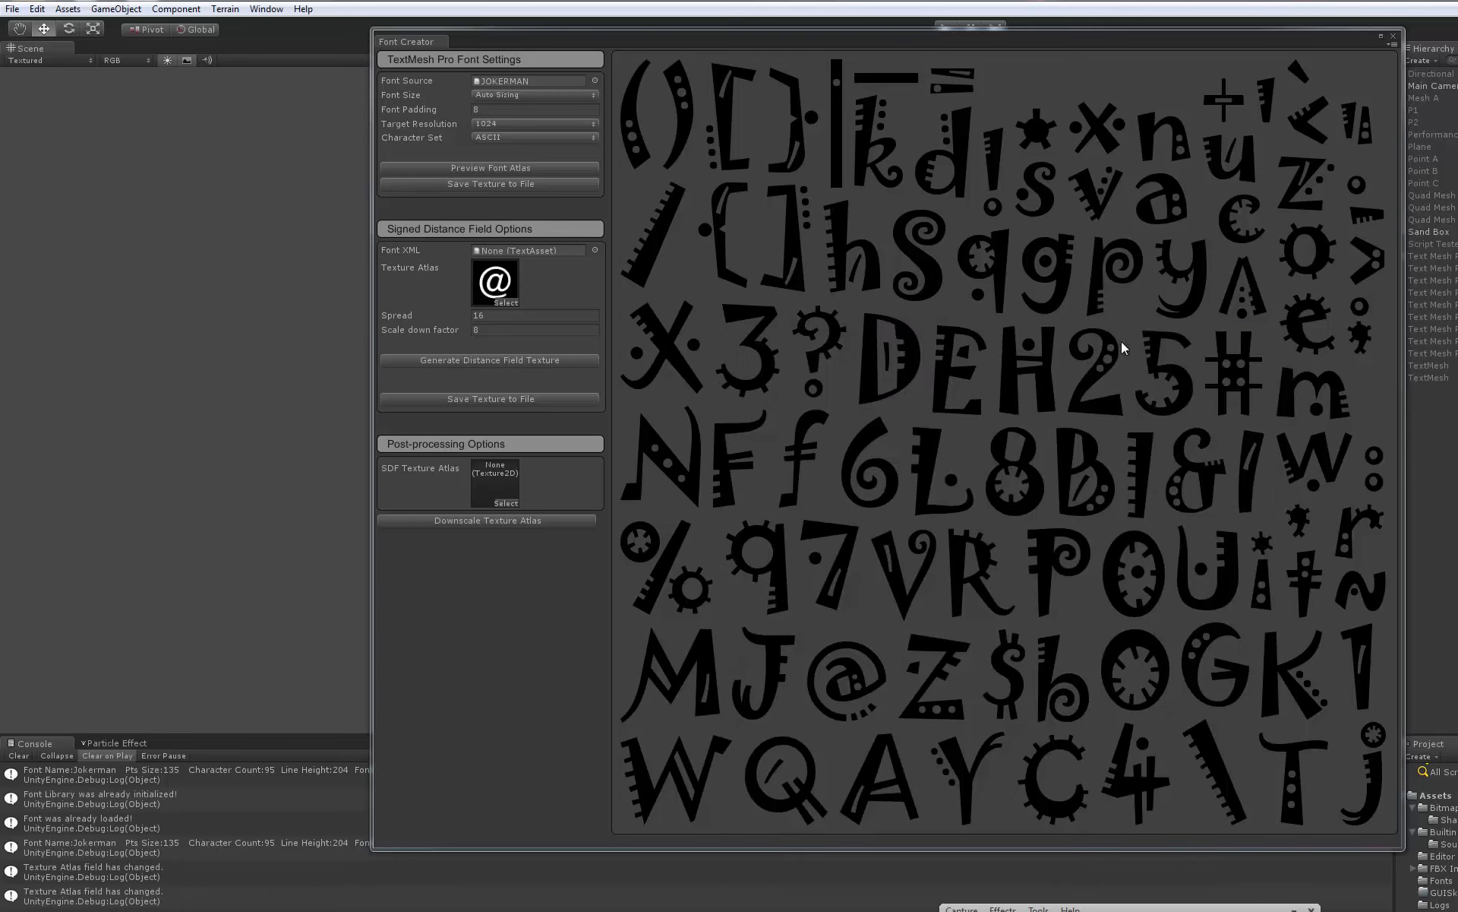
click(484, 359)
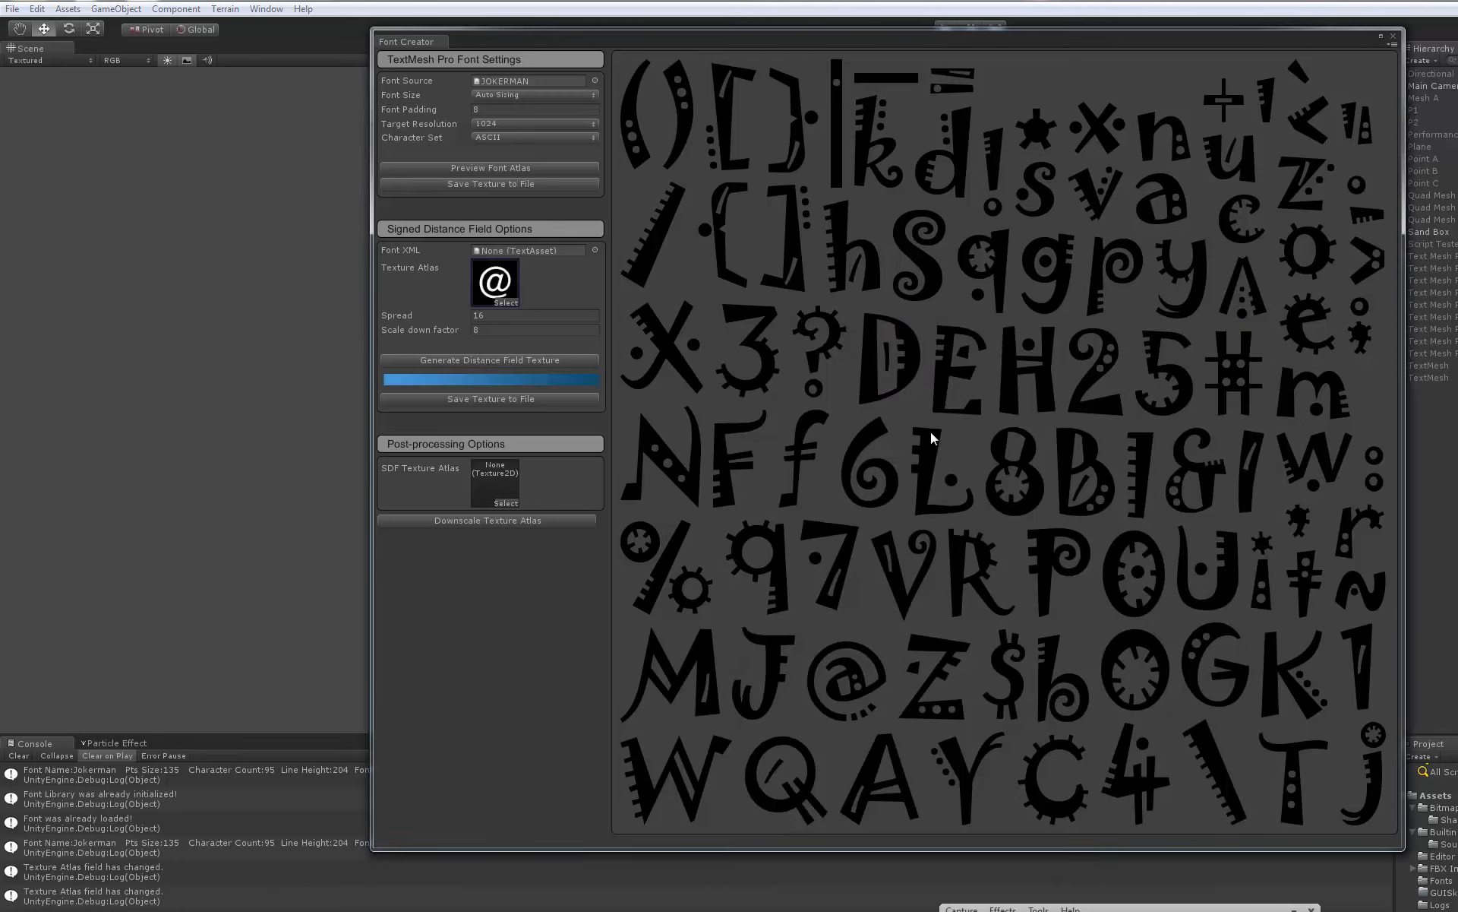